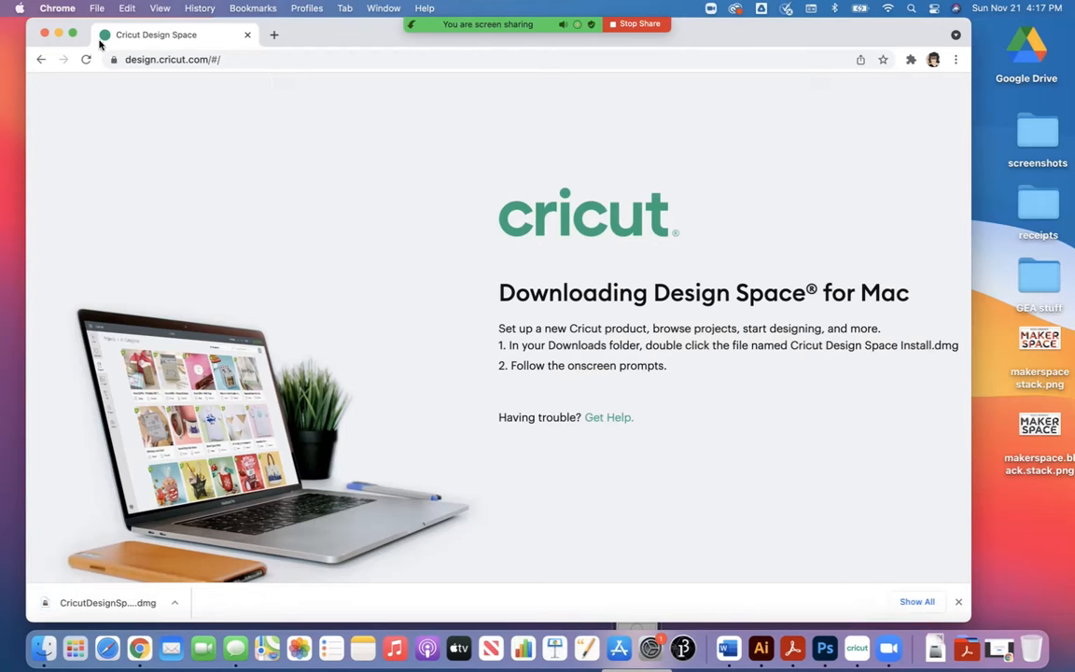
Step: Close the Chrome download page, switch to Cricut Design Space and reposition its window on the desktop
left_click(44, 34)
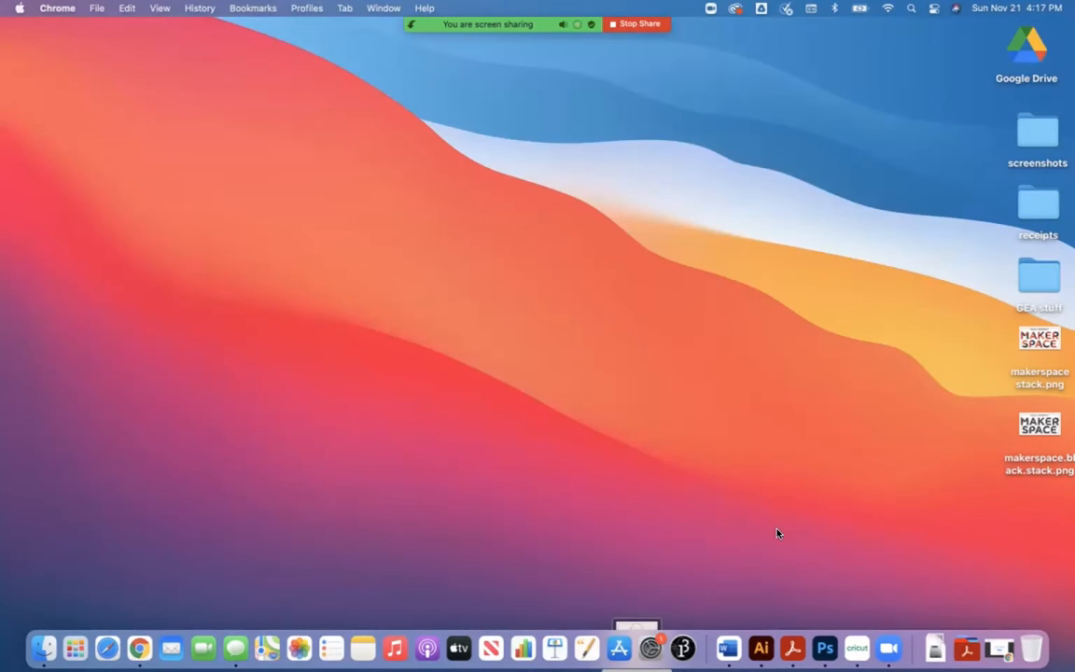
left_click(858, 648)
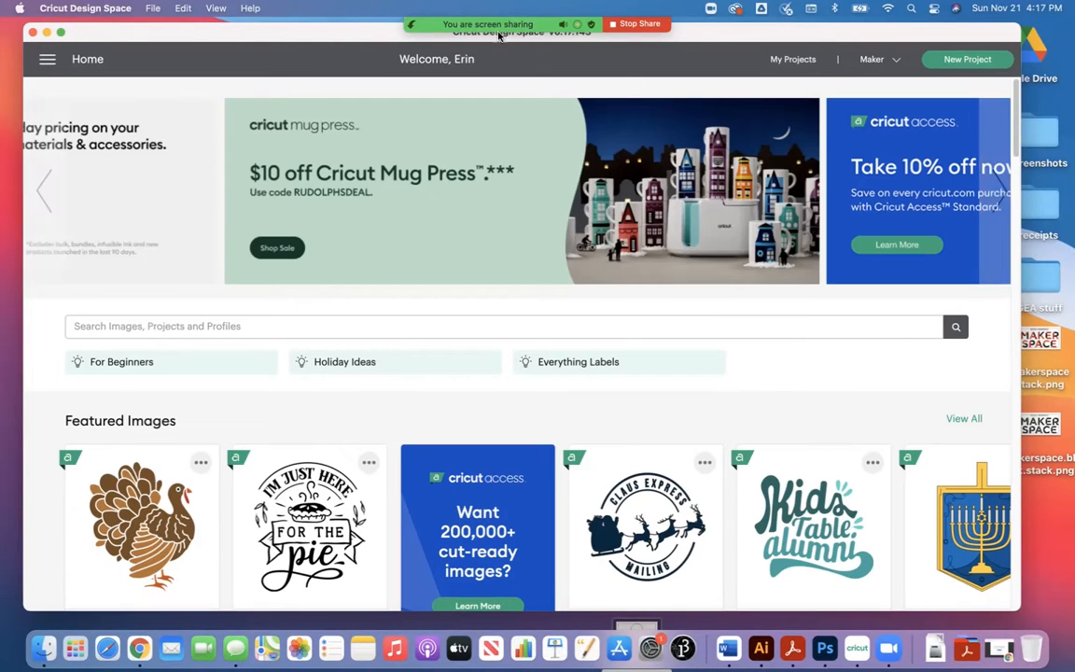
mouse_move(464, 58)
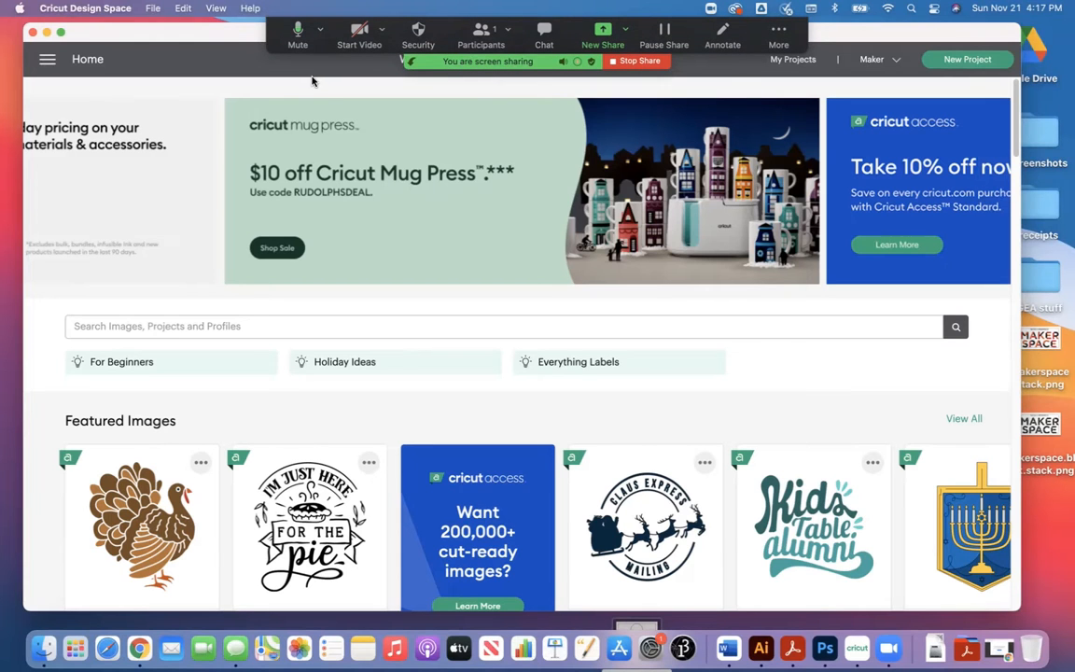
left_click_drag(233, 30, 226, 63)
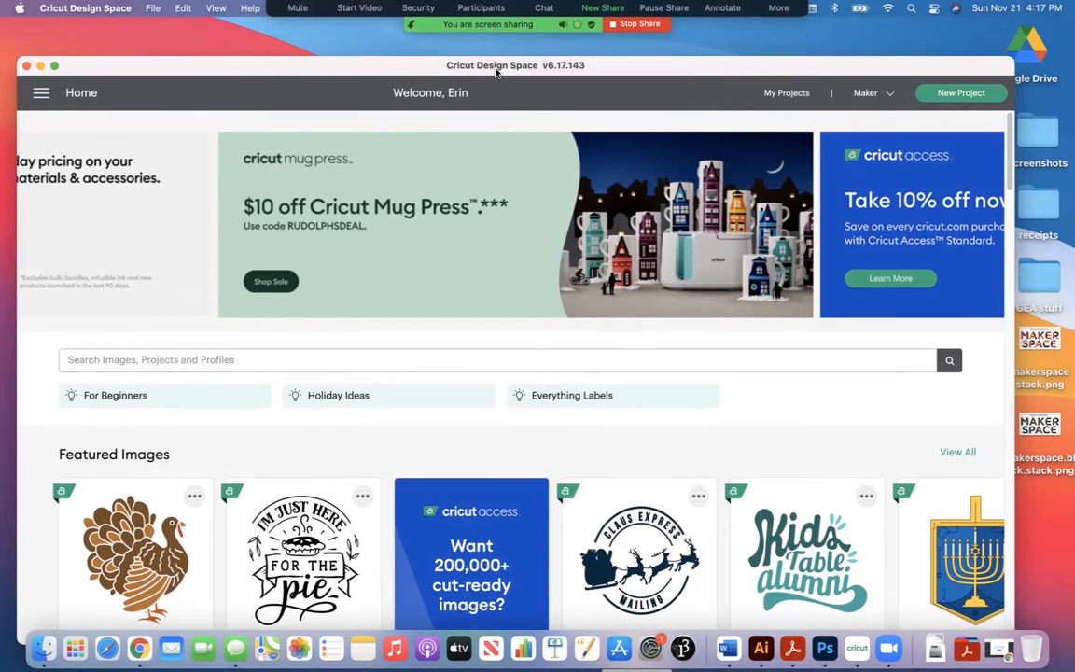
left_click_drag(600, 64, 607, 46)
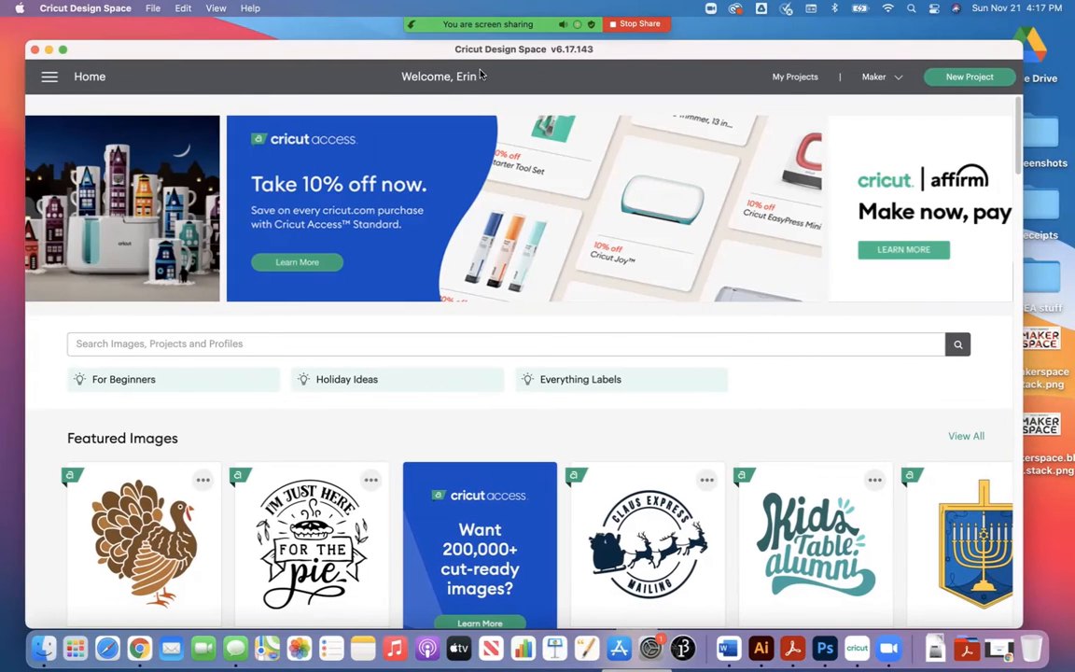
mouse_move(658, 53)
left_mouse_down()
mouse_move(682, 35)
mouse_move(671, 38)
left_mouse_up()
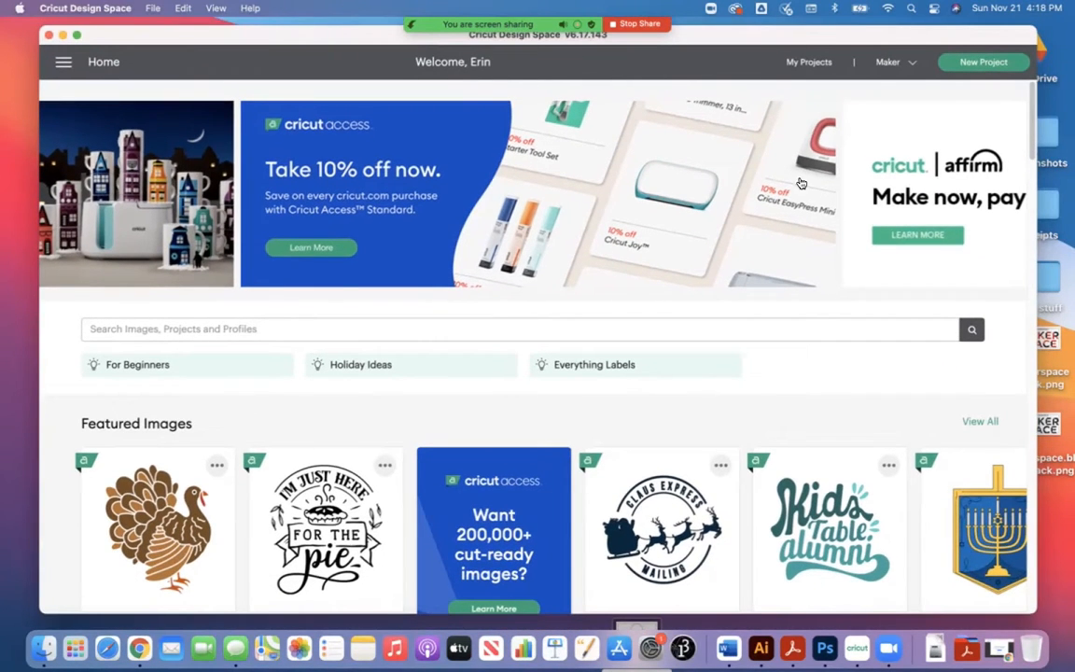
Step: Review the available Cricut machine models and start a new project, keeping its window clear of the sharing bar
left_click(891, 63)
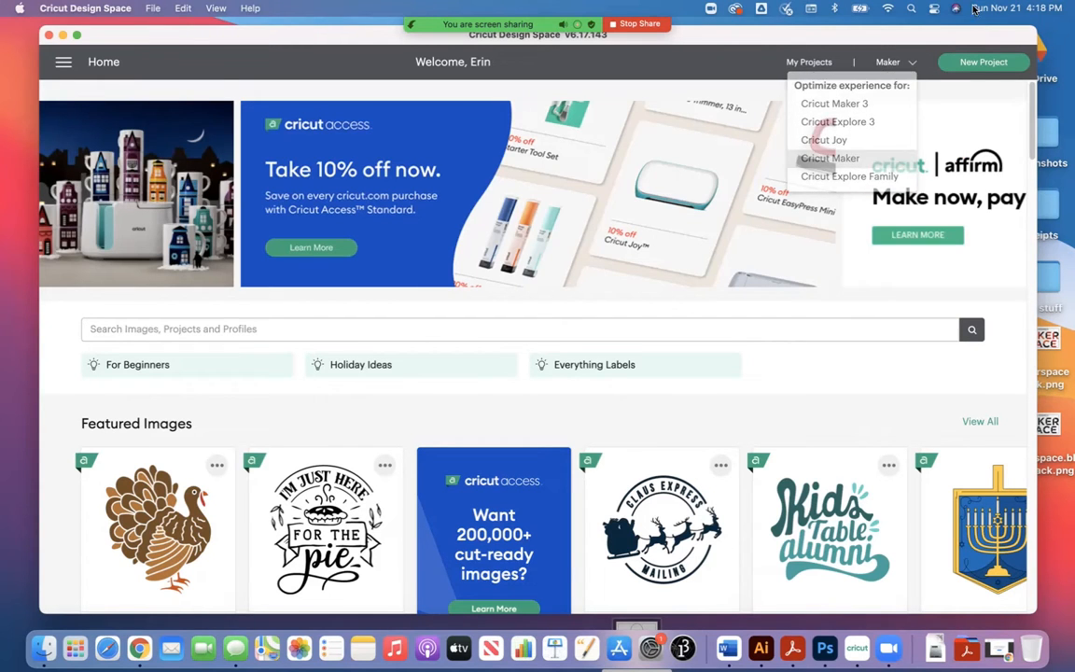
left_click(1017, 62)
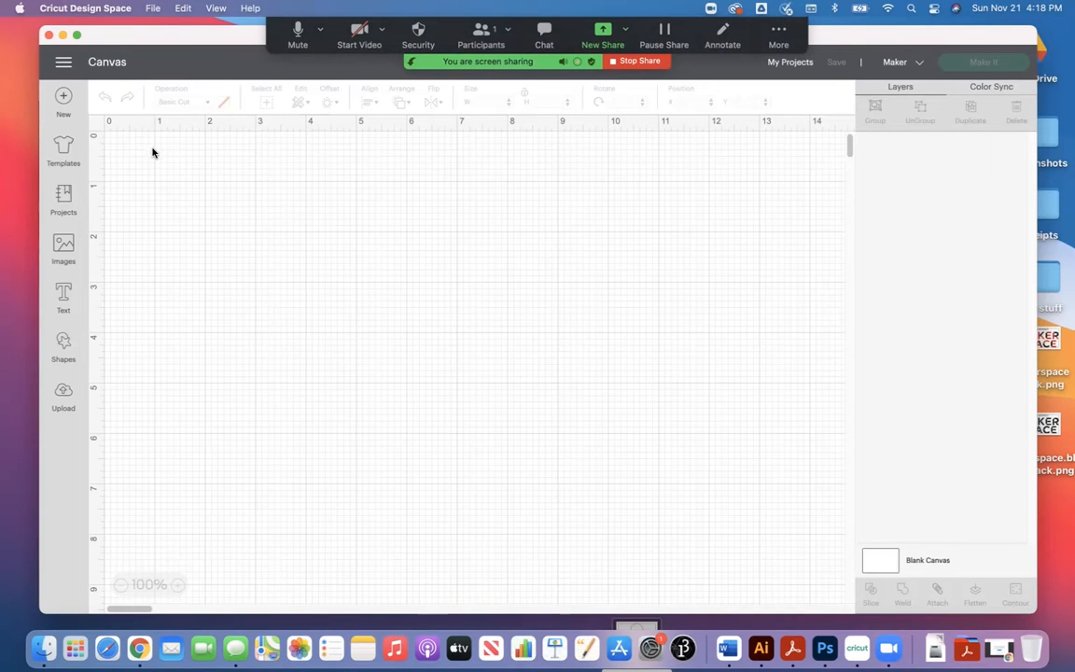
left_click_drag(131, 42, 129, 57)
left_click_drag(215, 67, 211, 51)
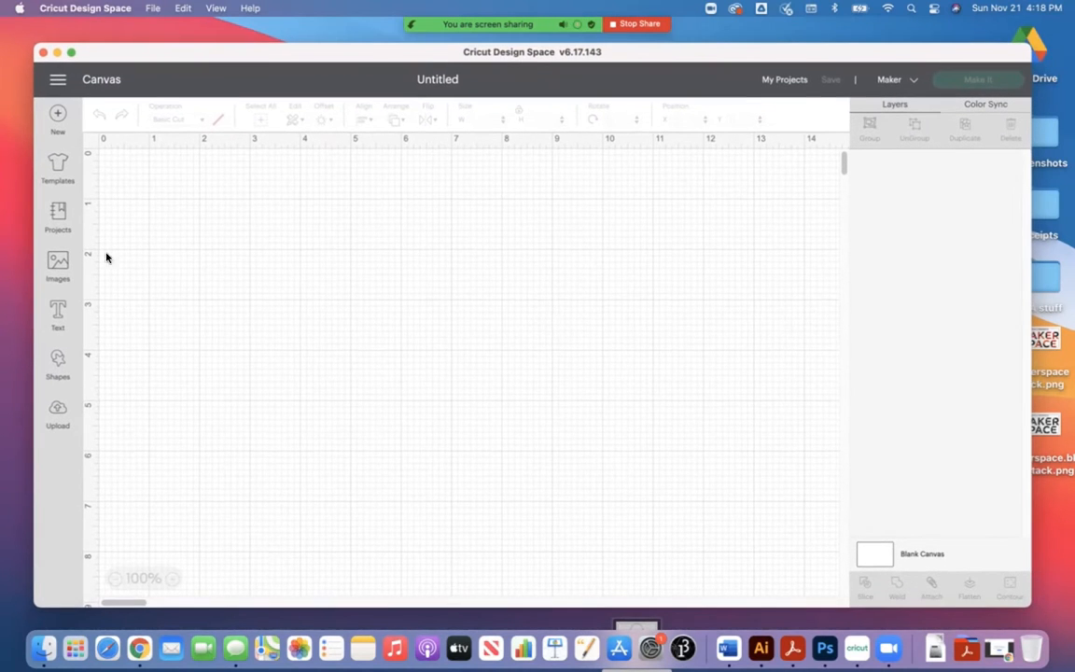
Step: Try zooming the empty canvas in and out, and reset it by starting a new canvas
left_click(172, 580)
left_click(172, 579)
left_click(173, 579)
left_click(117, 581)
left_click(117, 581)
left_click(116, 581)
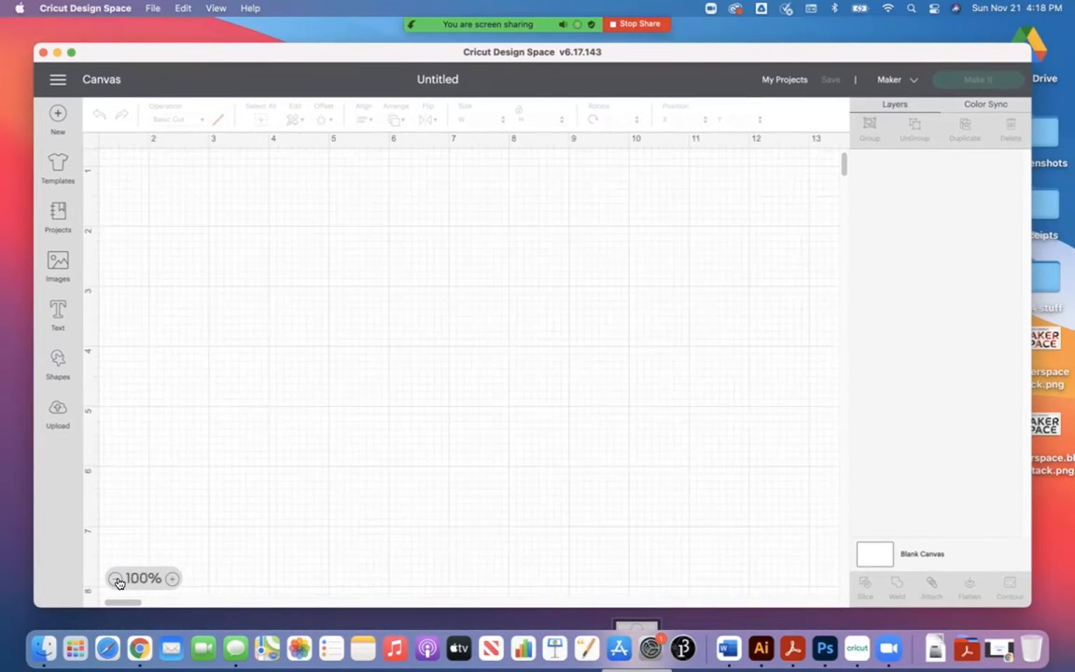
left_click(116, 581)
left_click(117, 581)
left_click(166, 578)
left_click(166, 578)
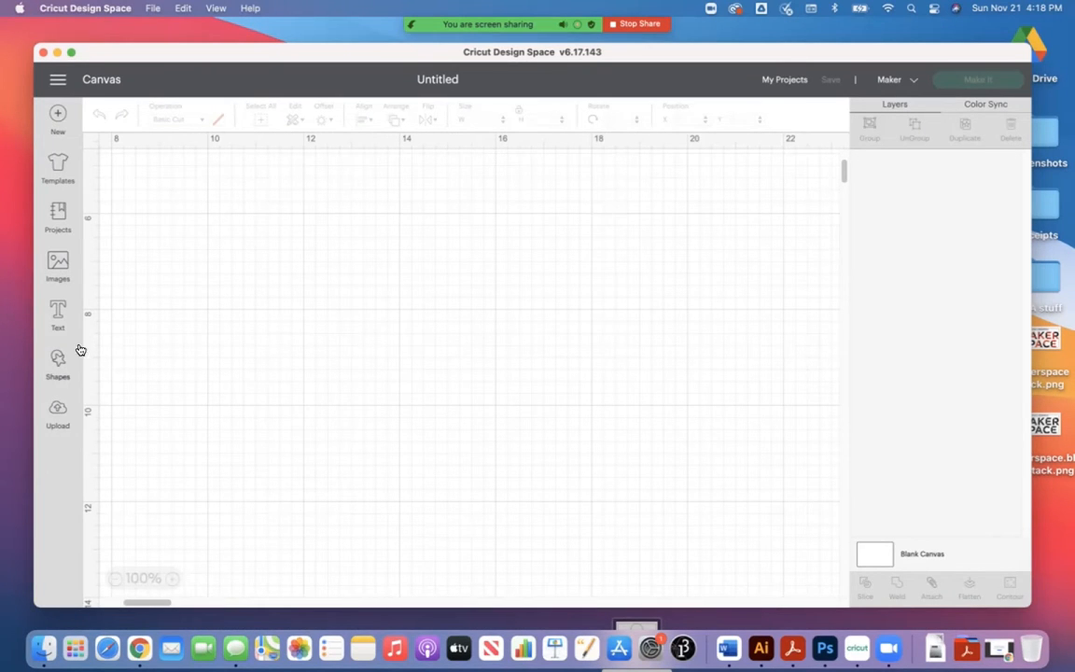
left_click(58, 115)
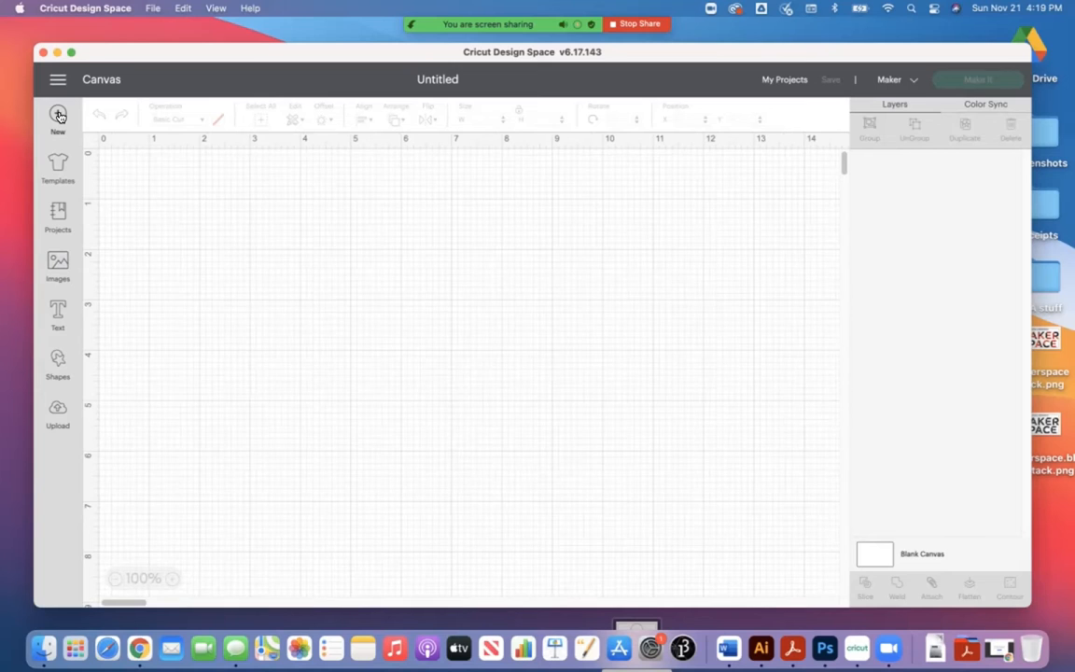
Step: Load the Aprons template from the template library and clear it by starting a new blank canvas
left_click(55, 164)
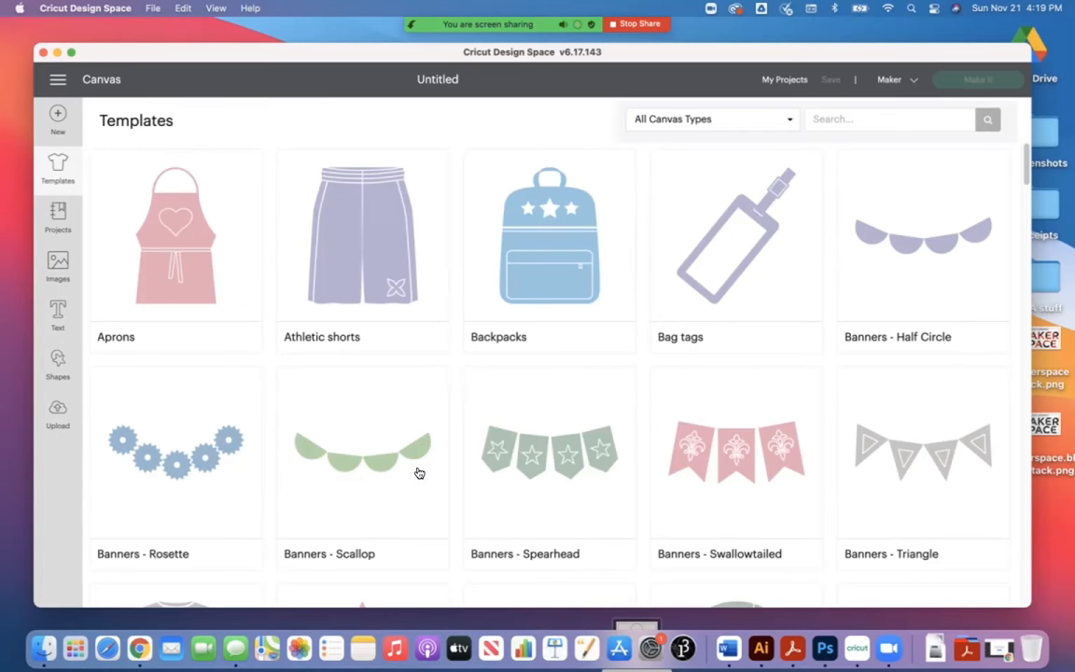
scroll(514, 397, "down", 1)
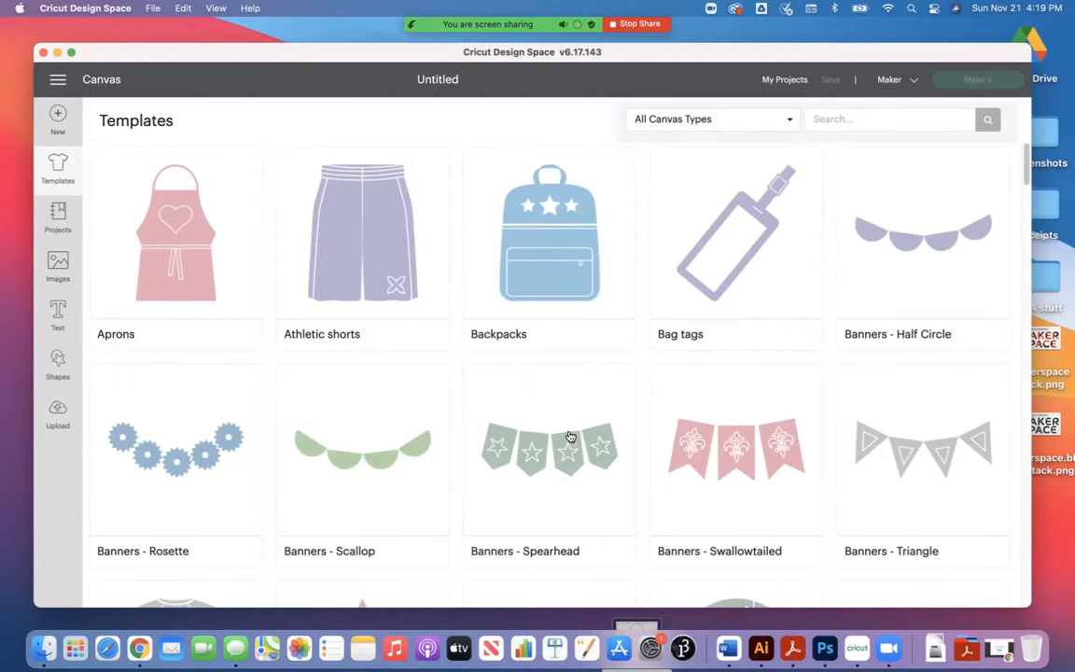
scroll(559, 427, "down", 5)
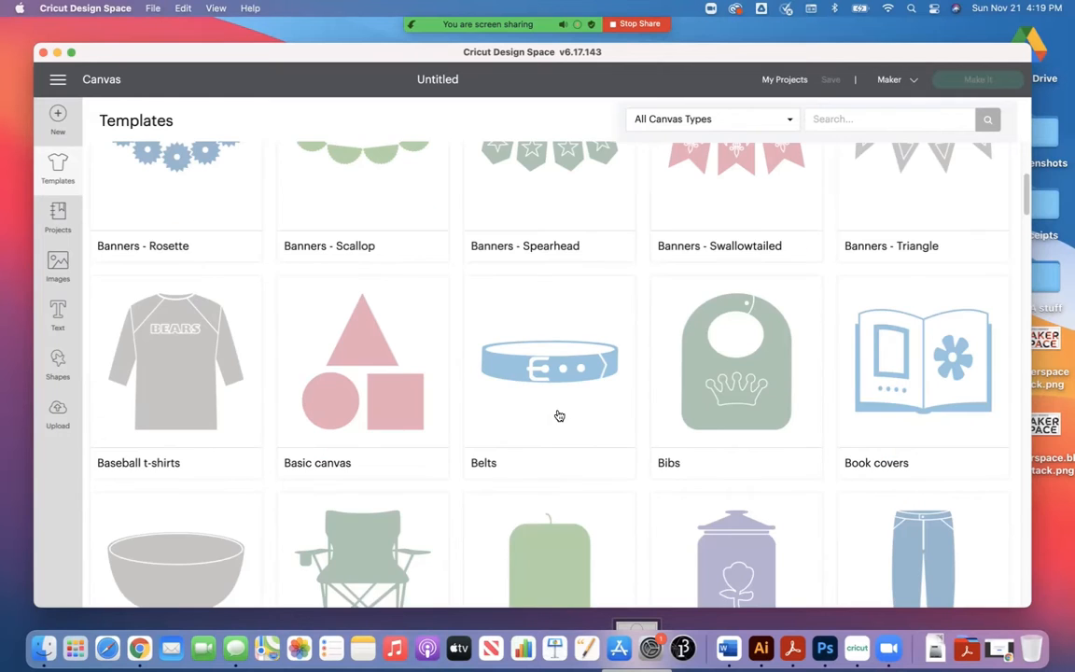
scroll(574, 467, "down", 5)
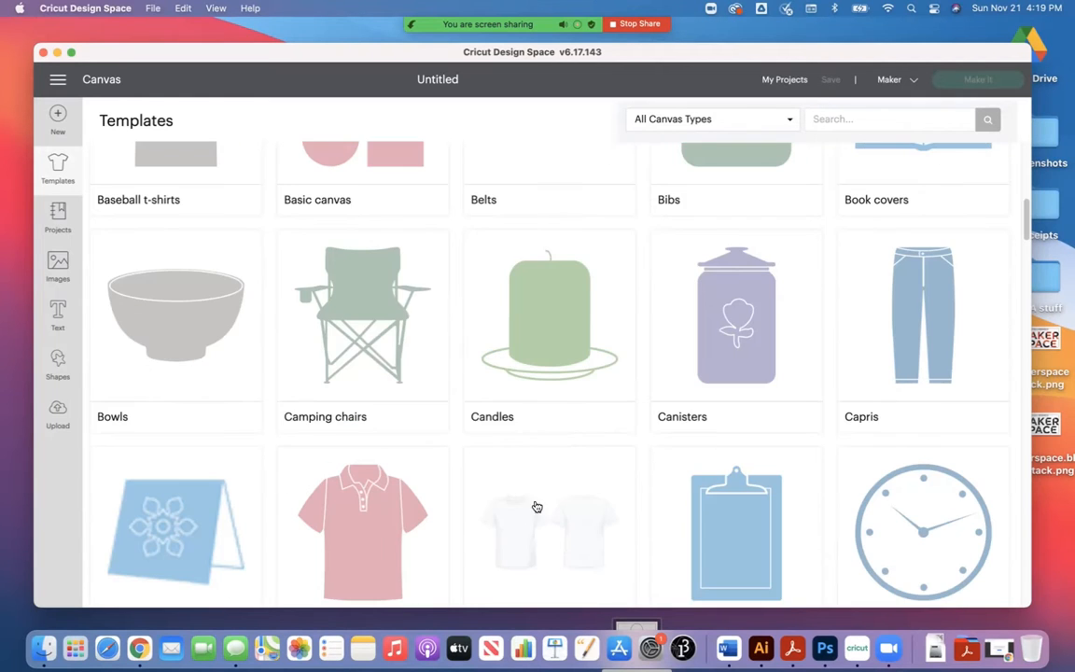
scroll(586, 495, "down", 4)
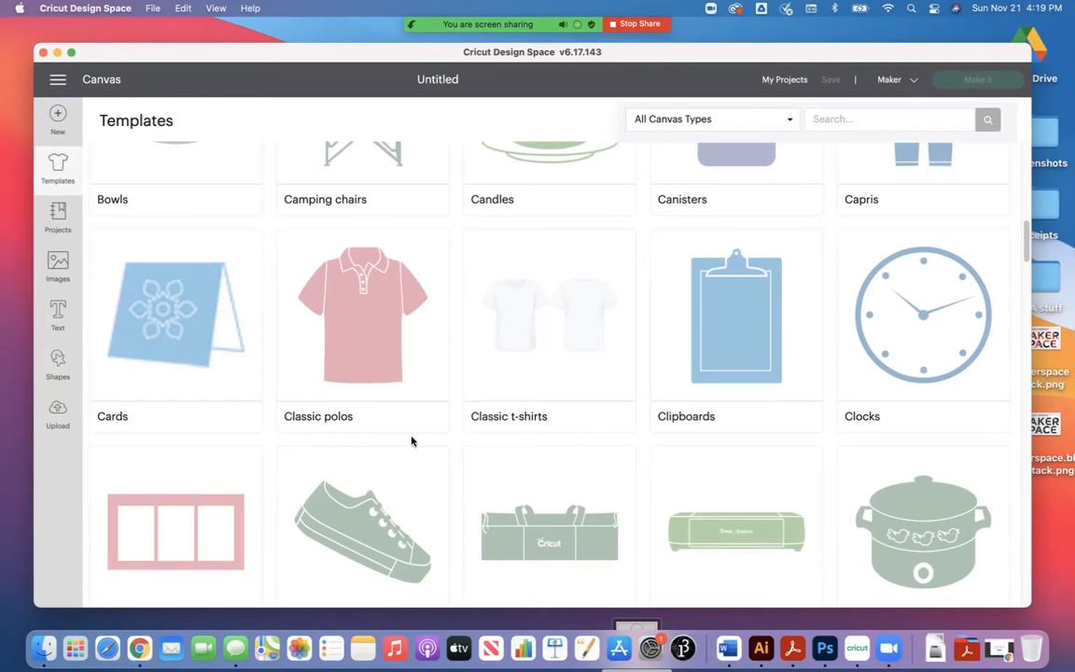
scroll(283, 467, "up", 4)
scroll(271, 475, "up", 8)
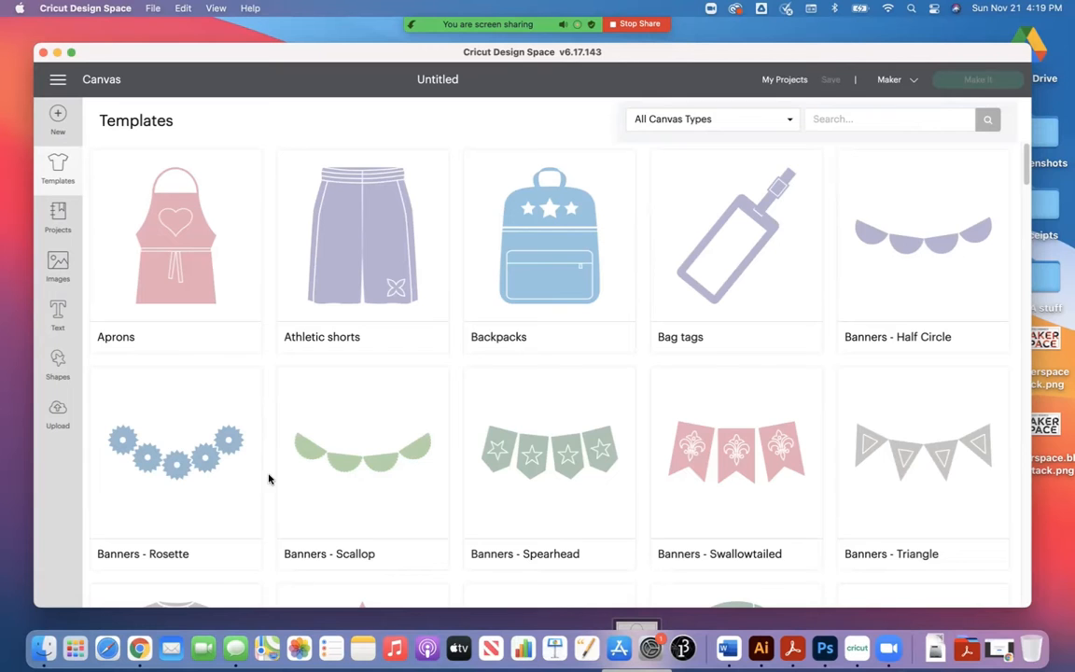
left_click(186, 250)
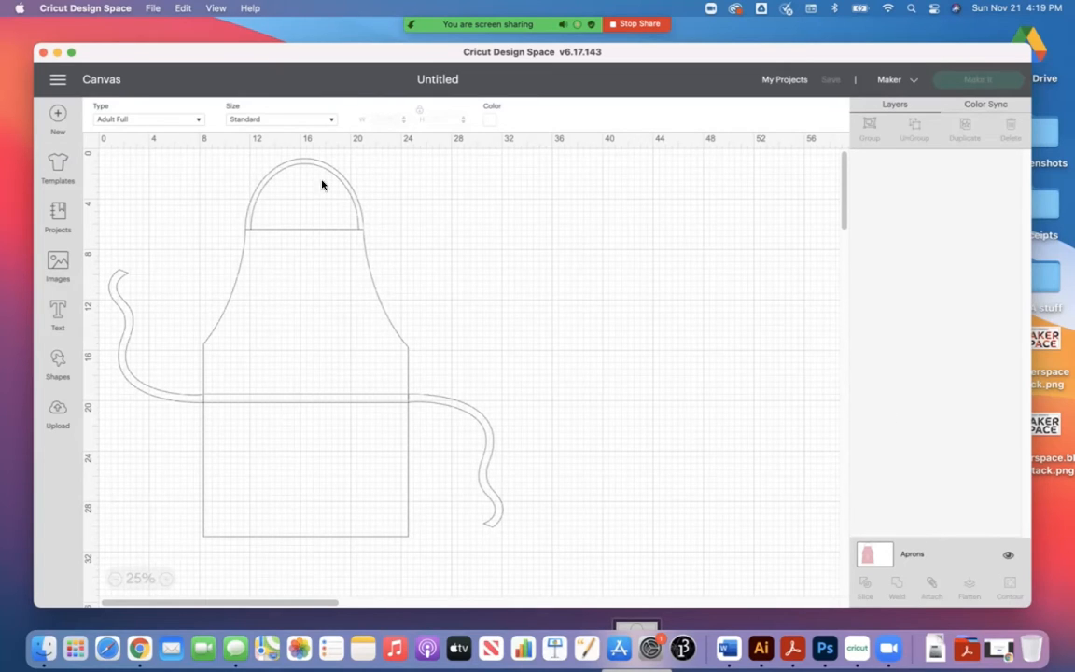
left_click(54, 121)
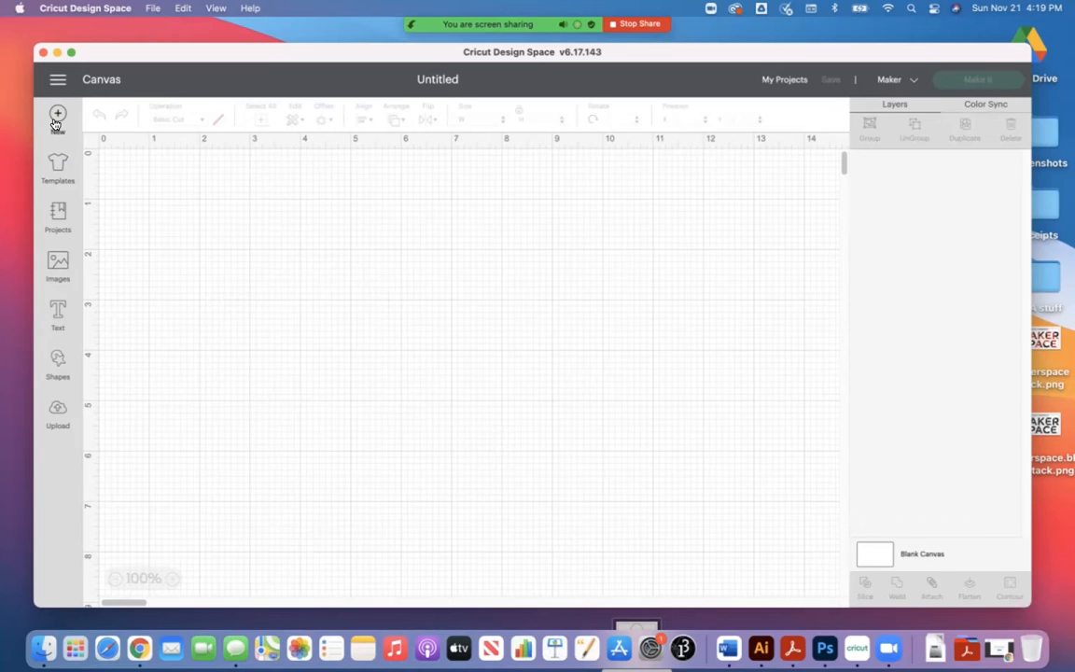
Step: Browse the ready-made projects and view the details of the Teal Mug Cityscape project
left_click(59, 218)
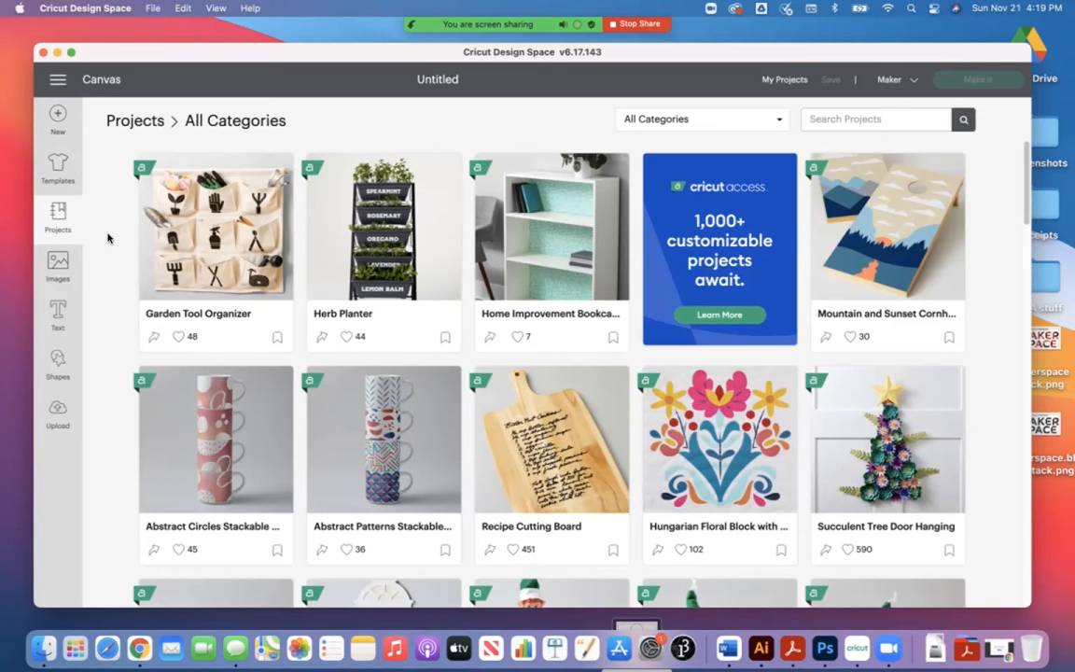
scroll(883, 466, "down", 1)
scroll(882, 465, "down", 5)
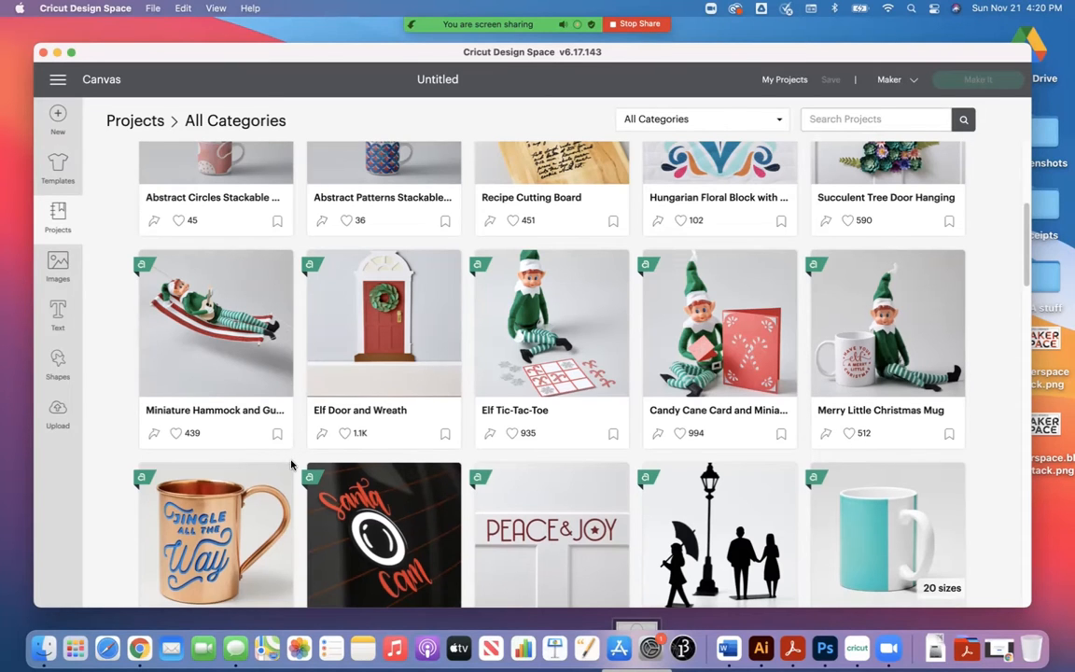
scroll(291, 463, "down", 5)
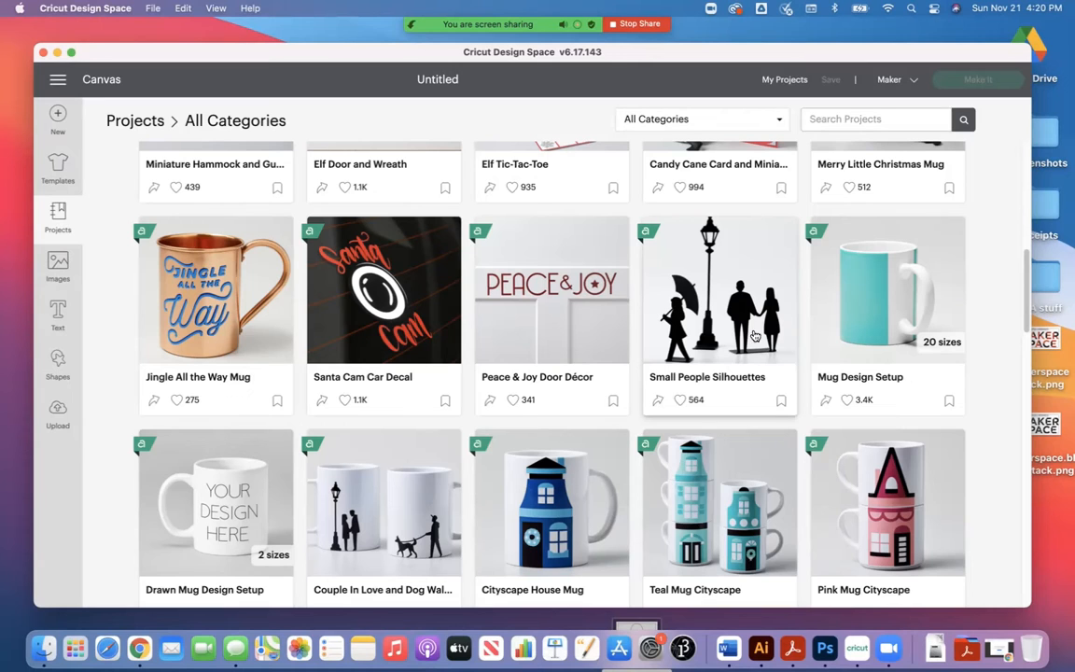
left_click(644, 432)
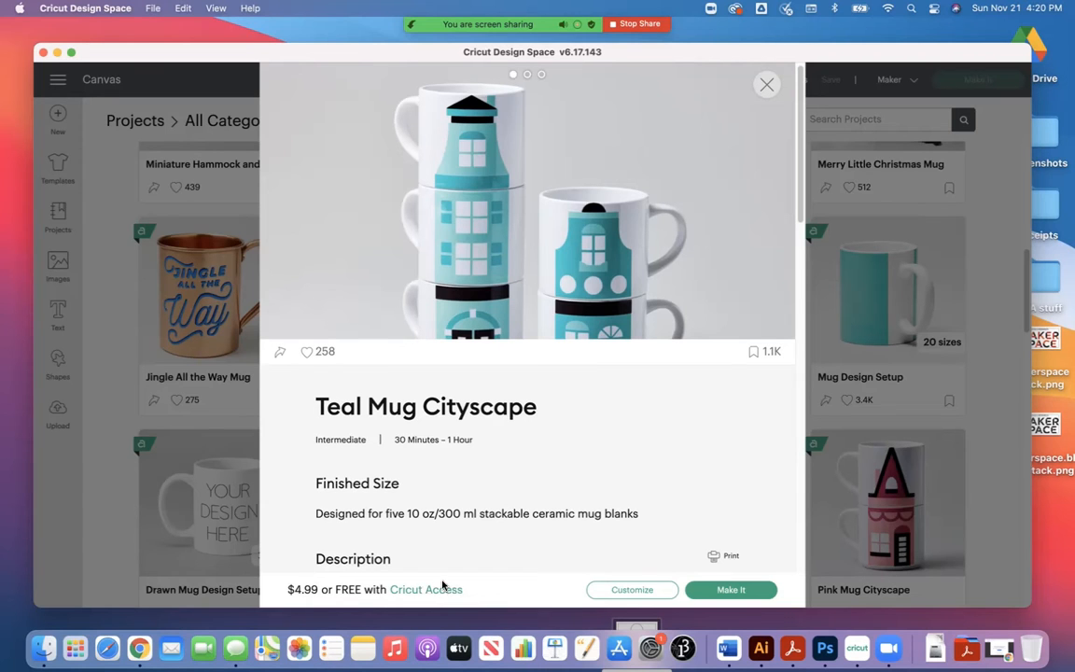
scroll(611, 541, "down", 5)
scroll(601, 509, "up", 5)
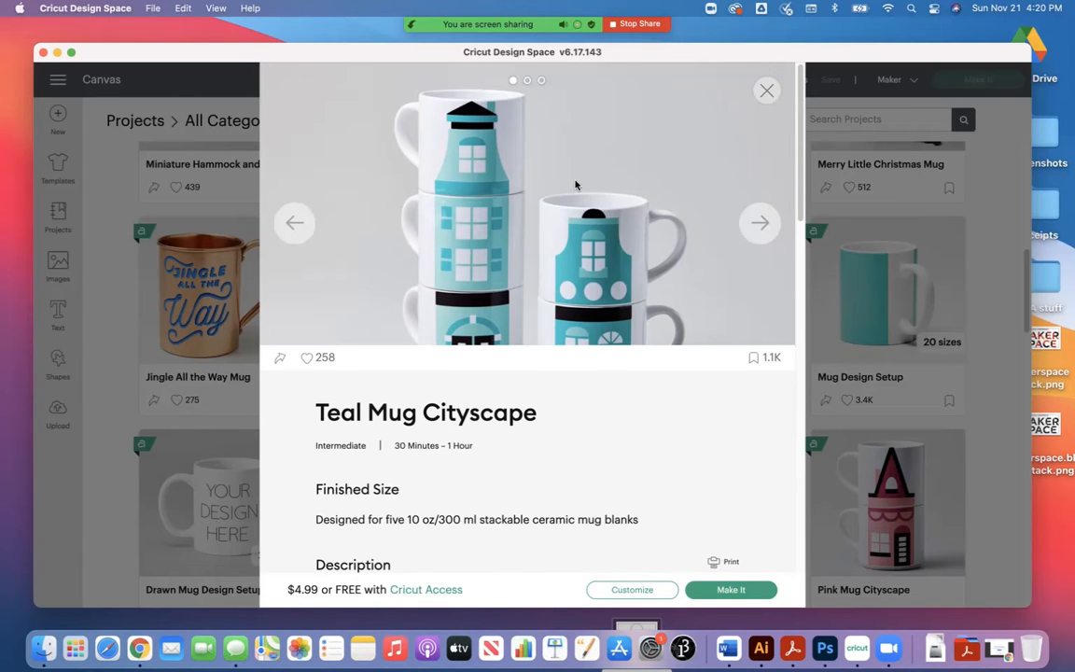
left_click(765, 91)
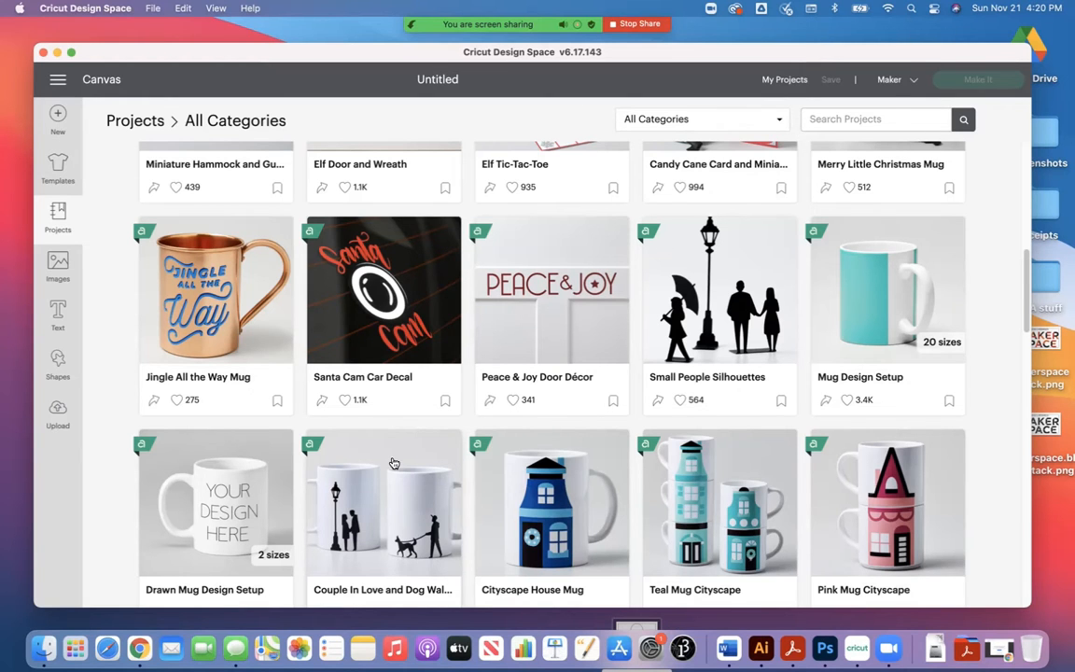
Step: Look through more of the ready-made projects in All Categories and return to the start of the list
scroll(394, 464, "down", 10)
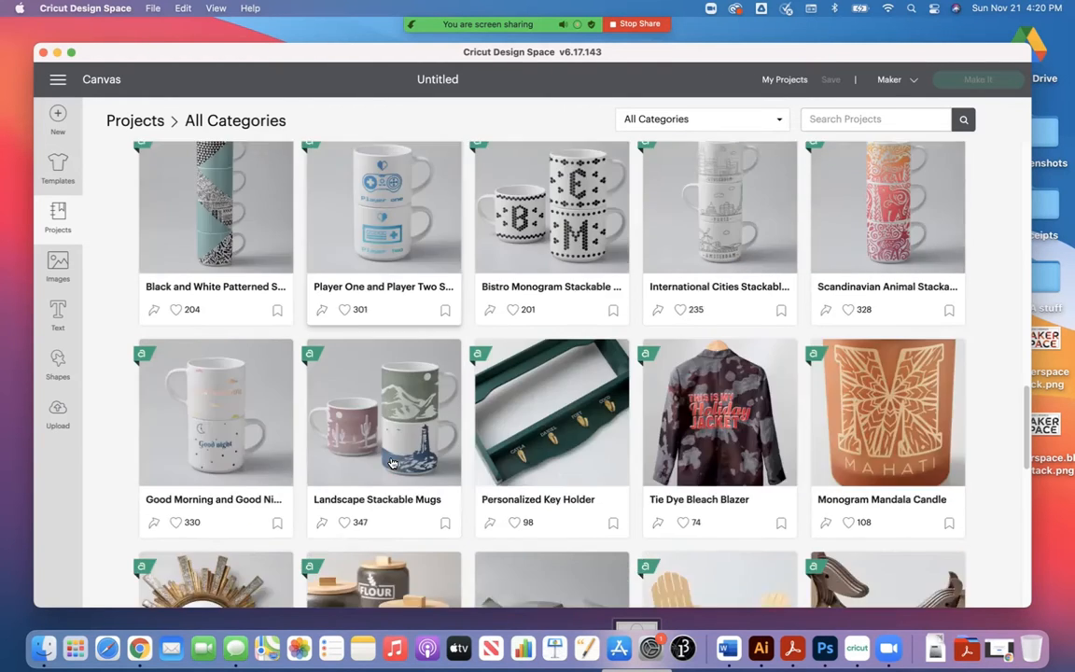
scroll(393, 463, "down", 4)
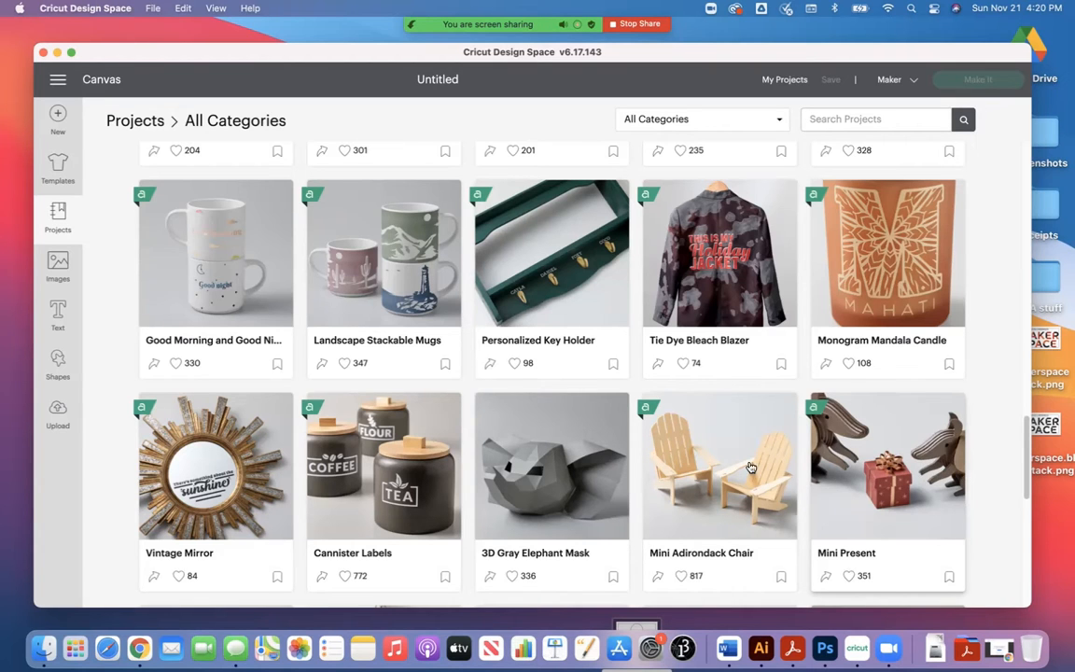
scroll(523, 443, "down", 3)
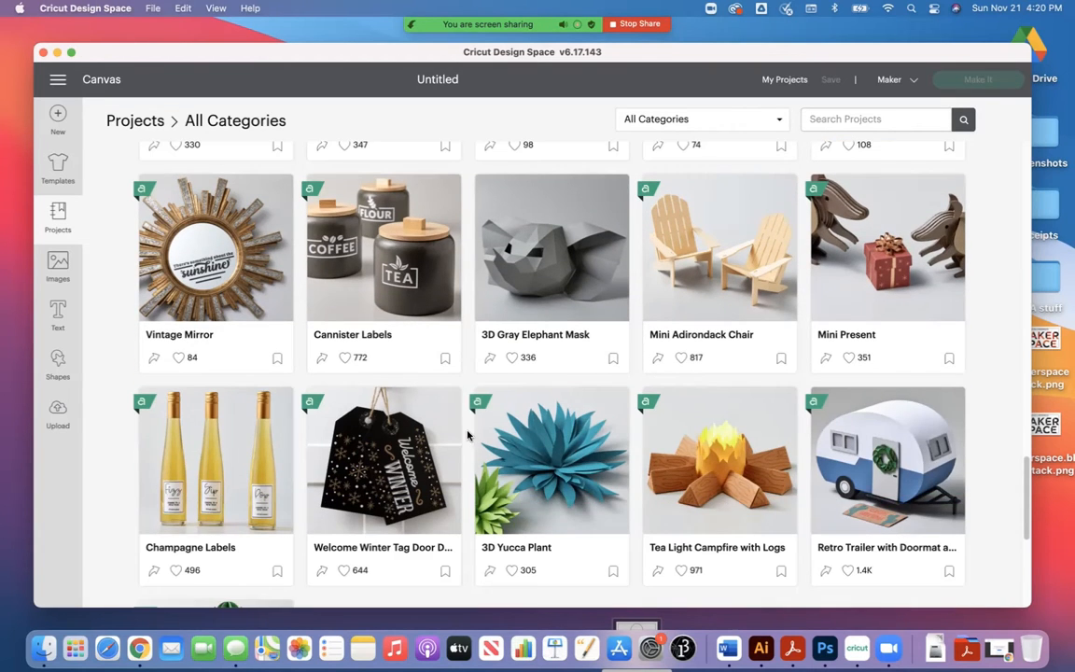
scroll(551, 443, "up", 3)
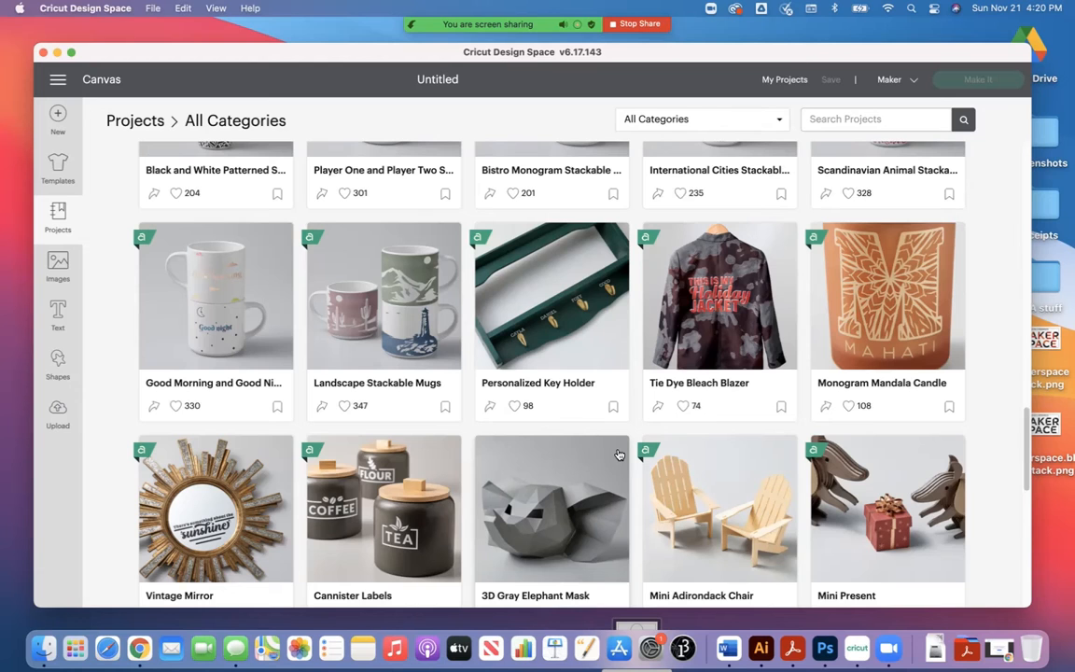
scroll(610, 453, "up", 10)
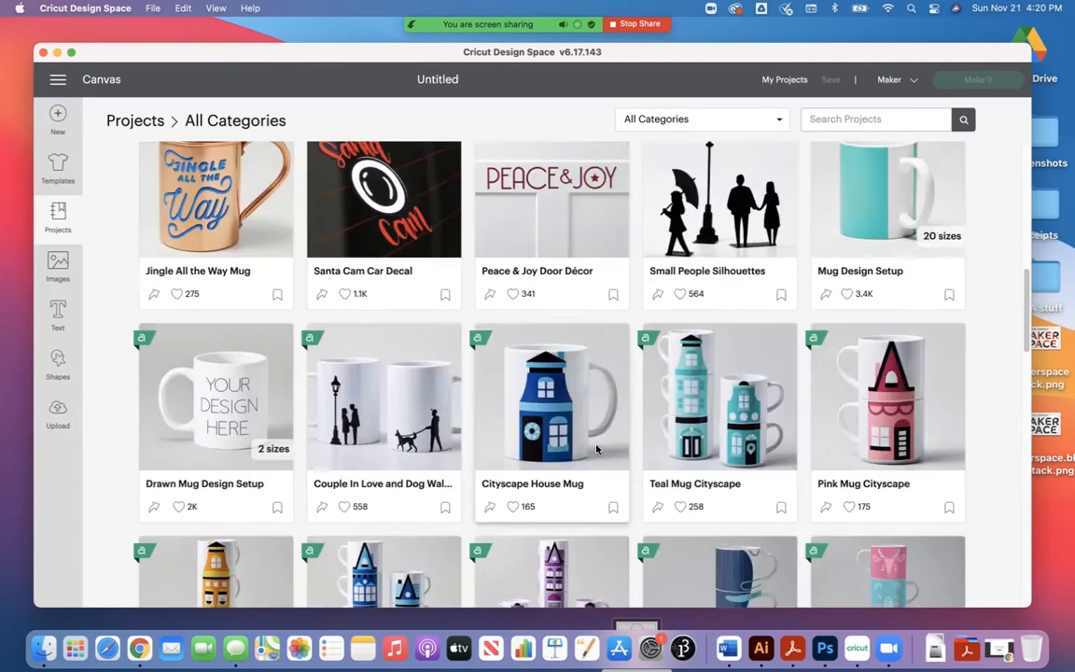
scroll(596, 450, "up", 5)
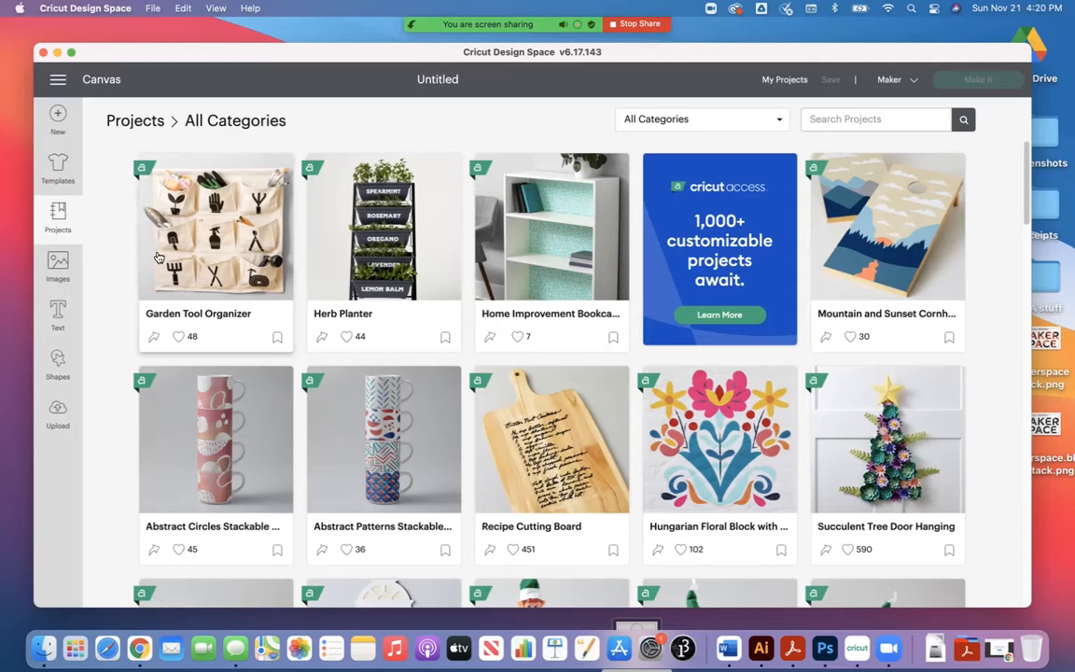
Step: Open the image library and look through the designs in the All Images category
left_click(63, 265)
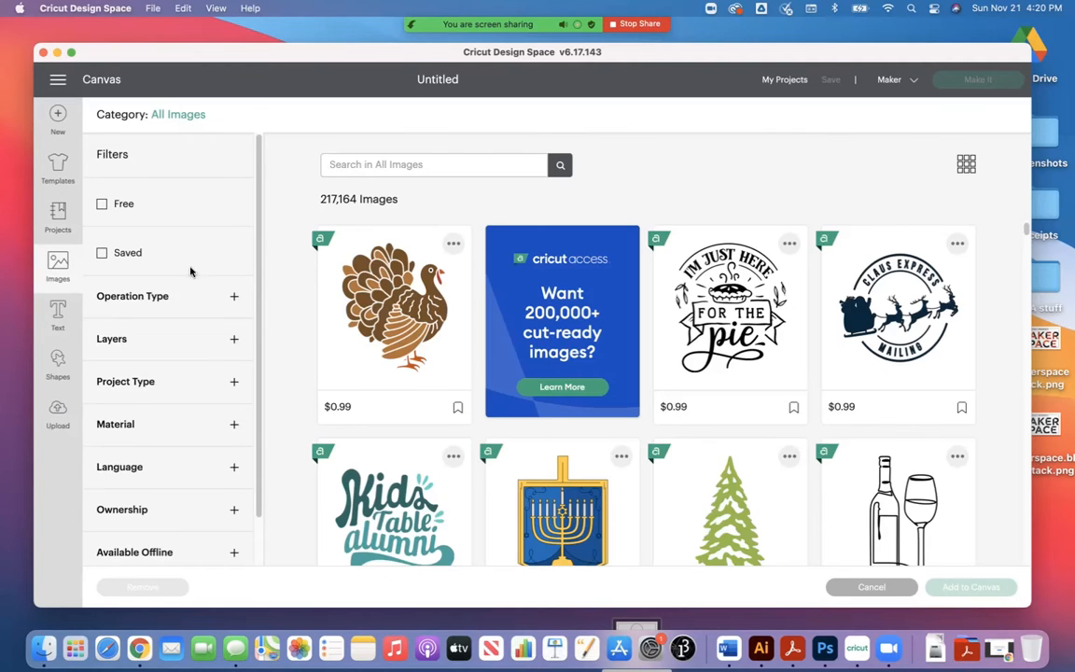
scroll(808, 448, "down", 2)
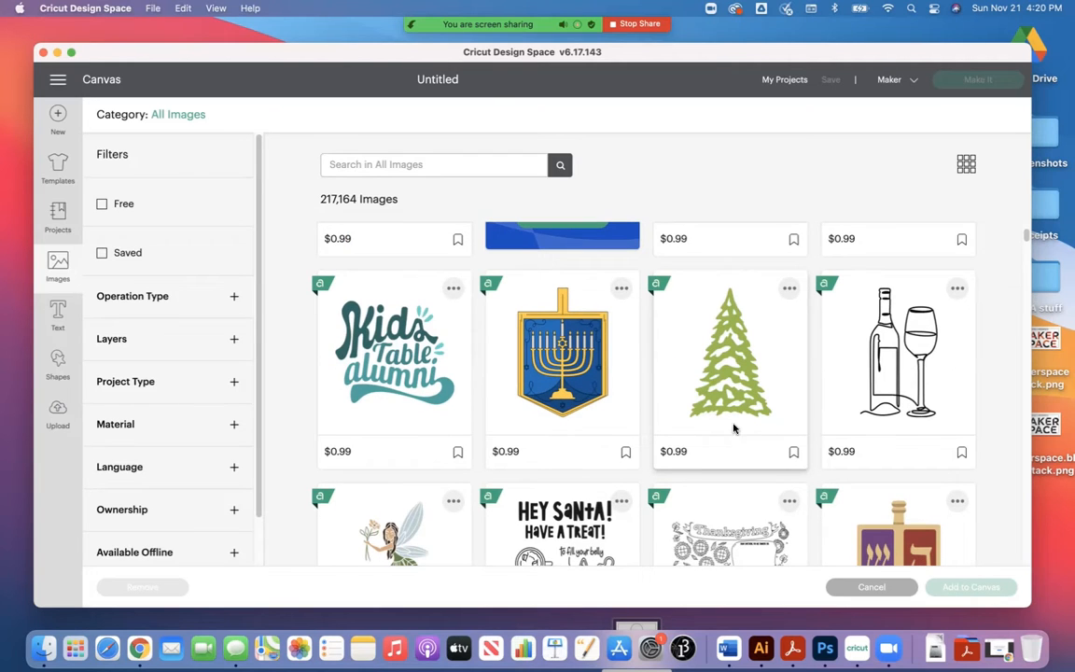
scroll(564, 411, "up", 3)
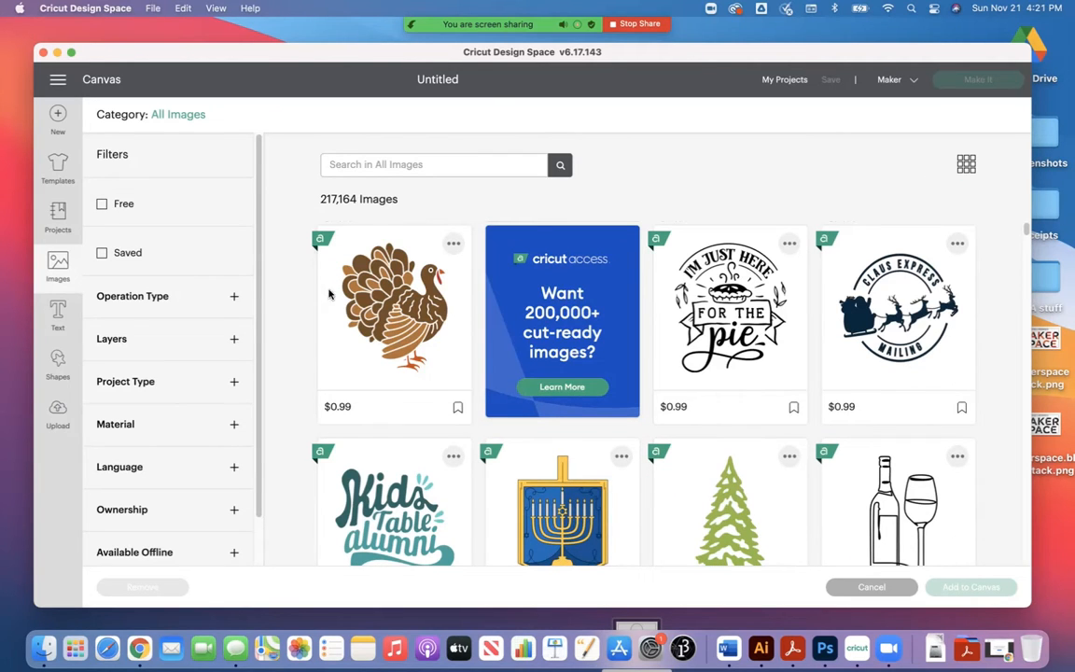
Step: Filter the image library to free images only and search it for "turkey"
left_click(101, 205)
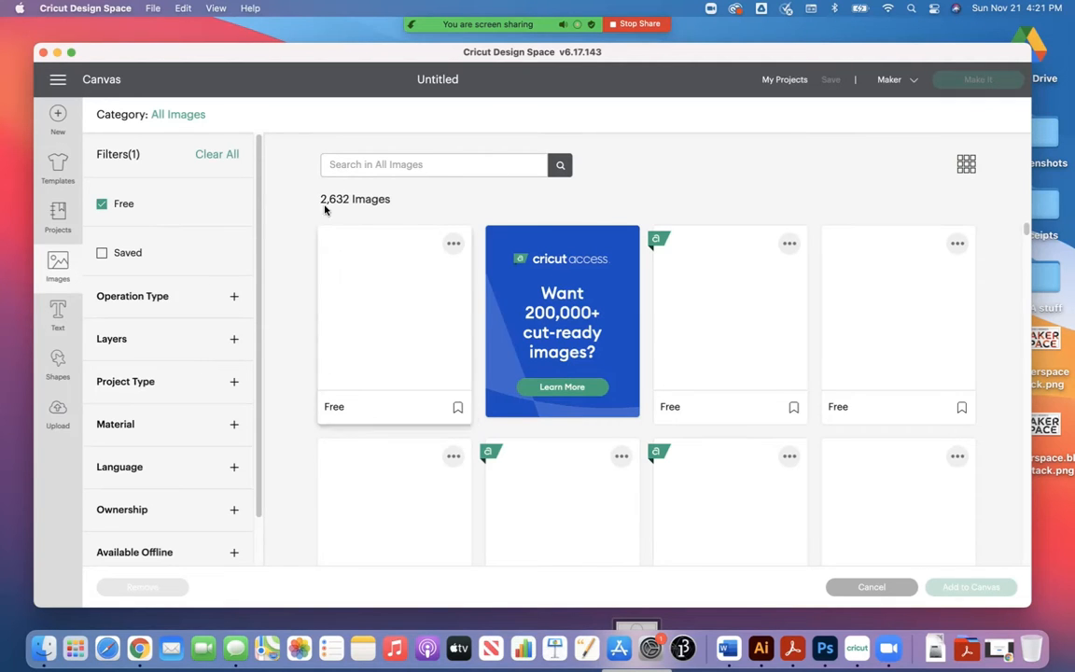
left_click(366, 166)
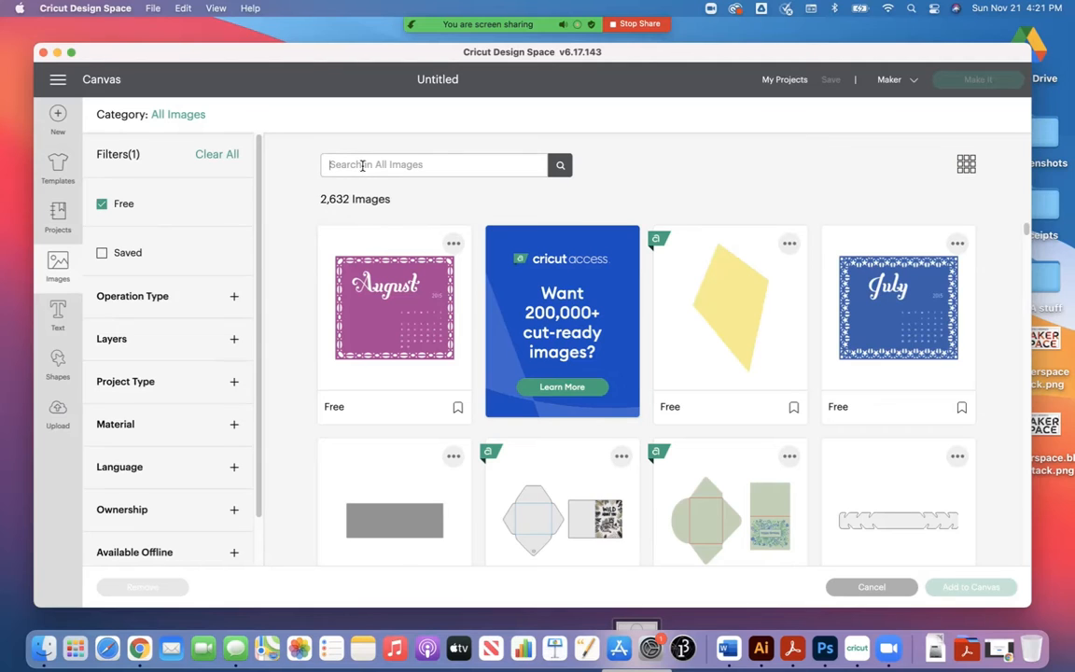
type("turkey")
key("Return")
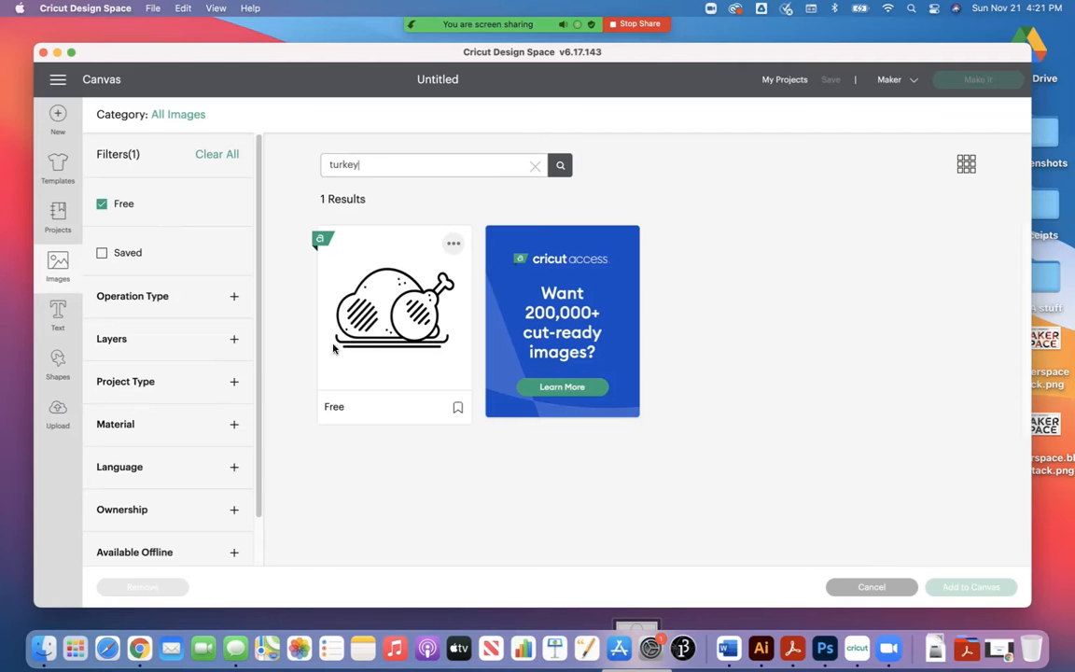
Step: Add the text "Innovation Studio" to the canvas
left_click(51, 313)
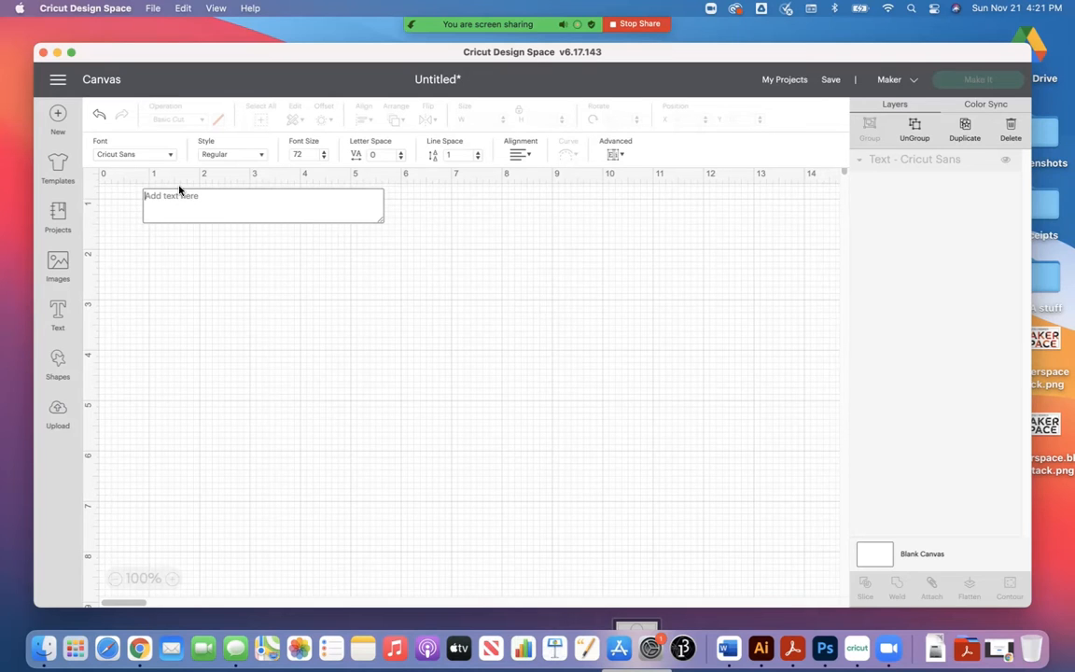
type("Innovatin")
key("BackSpace")
type("on ")
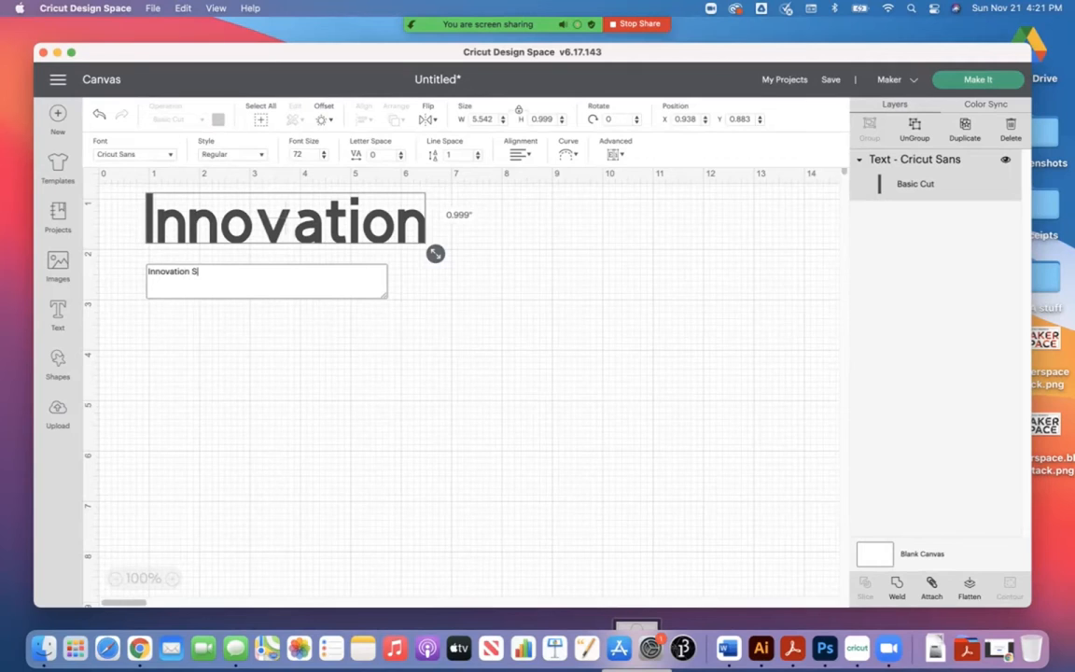
type("Studio")
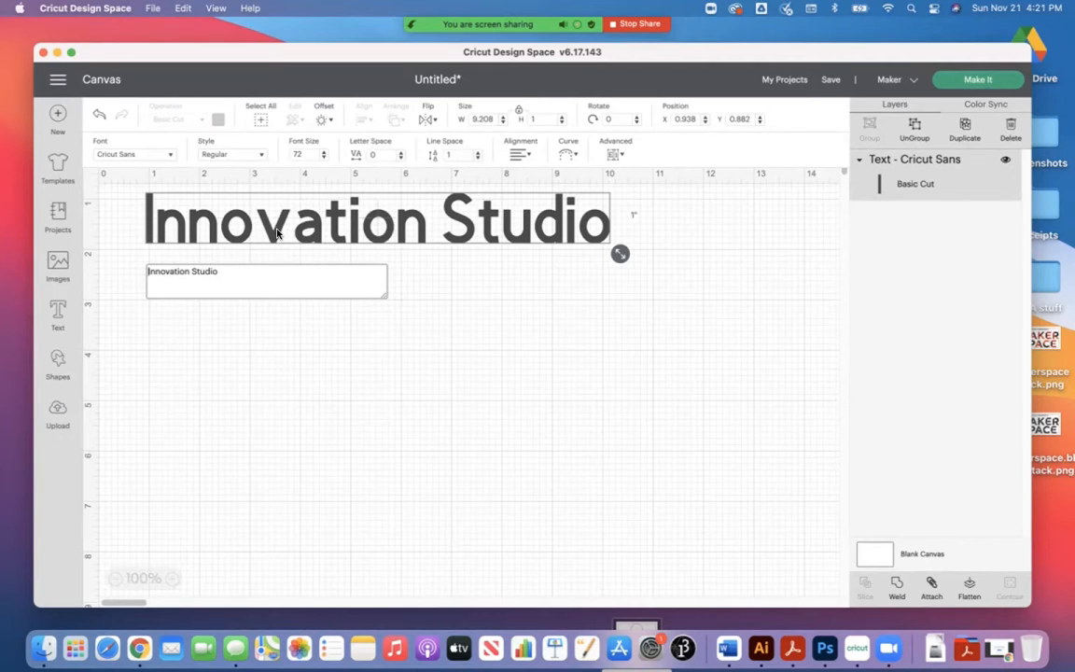
Step: Delete the "Innovation Studio" text so the canvas is empty again
triple_click(194, 270)
key("BackSpace")
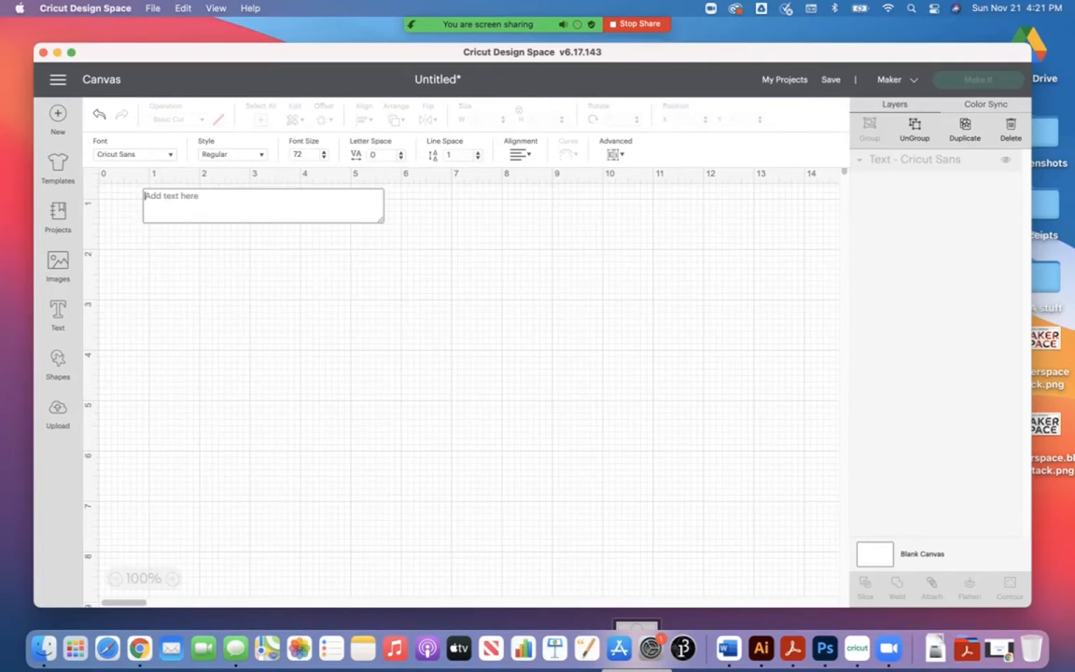
left_click(200, 278)
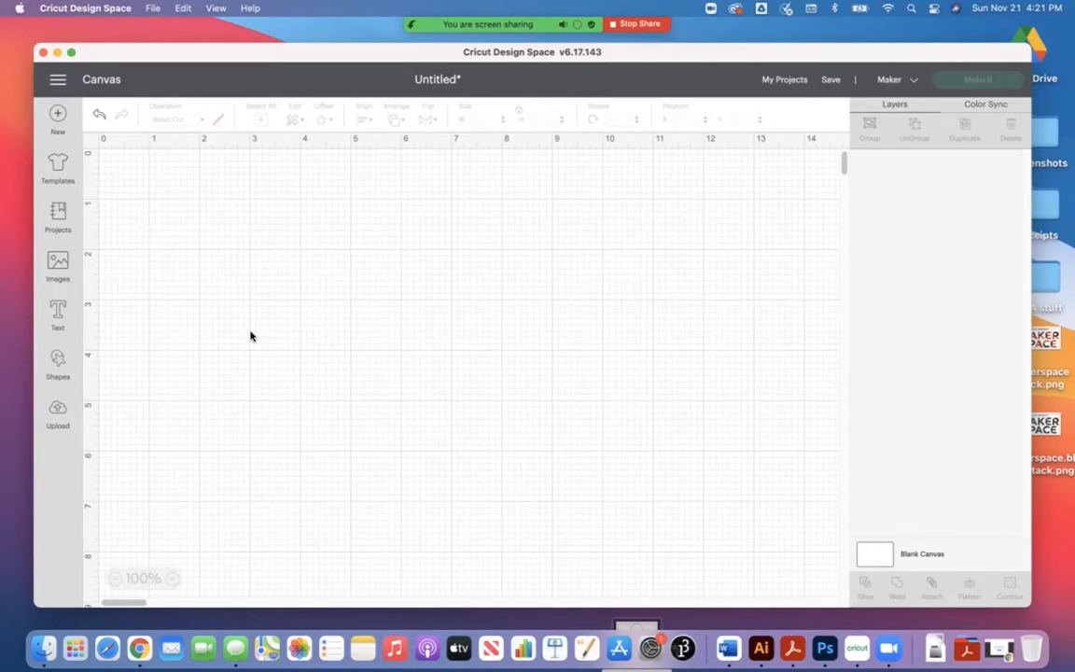
Step: Look through the free and subscription shapes, and review the upload options and recent uploads
left_click(57, 371)
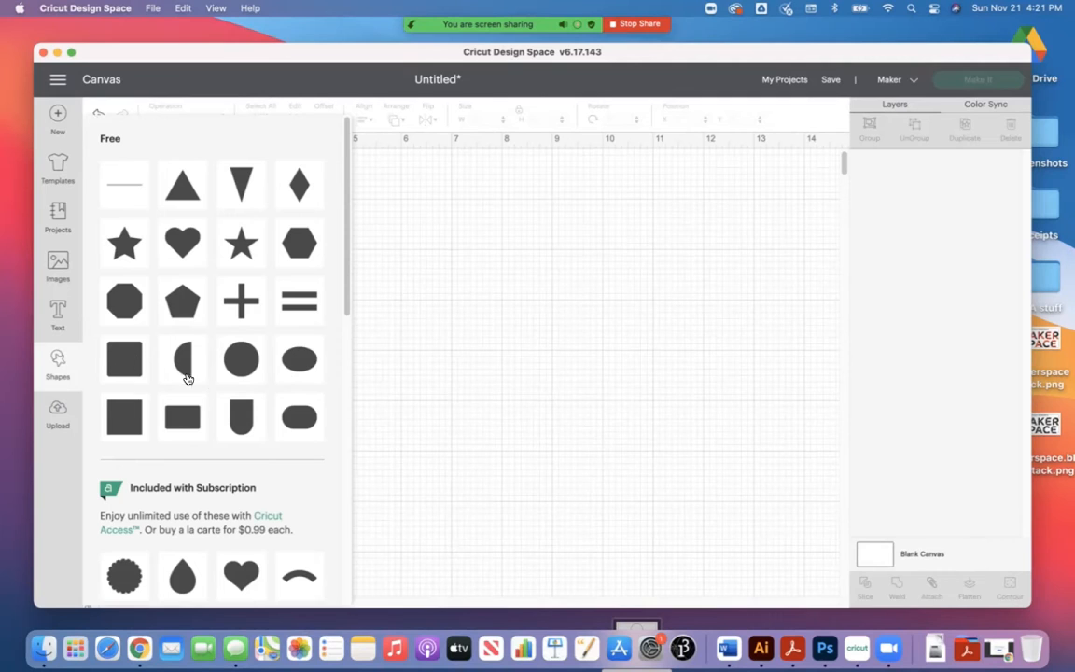
scroll(209, 391, "down", 5)
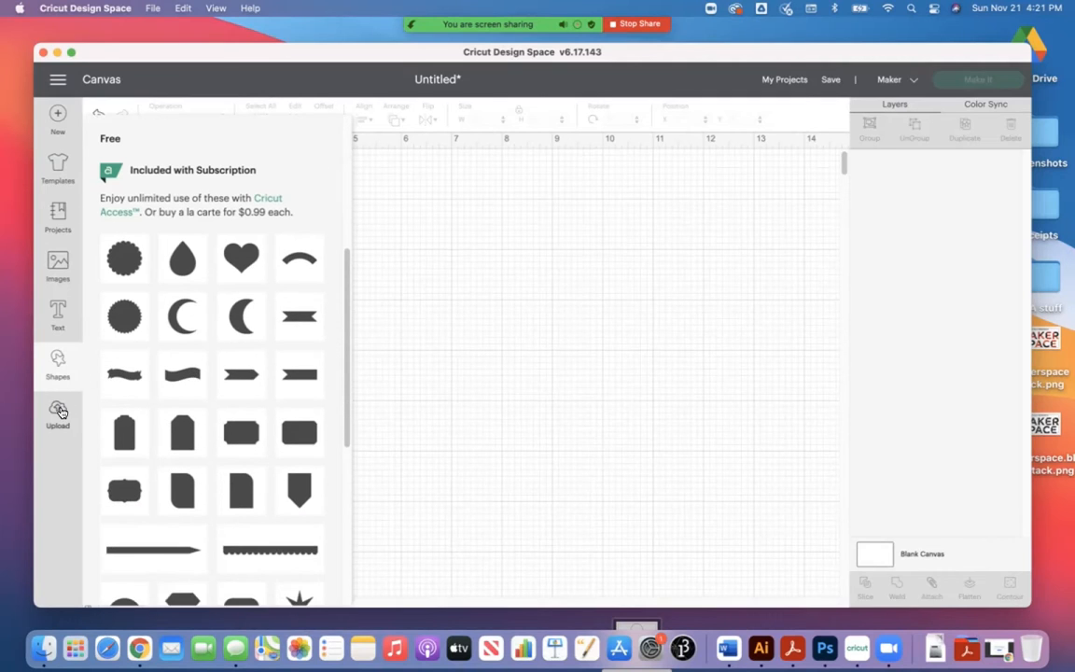
left_click(60, 411)
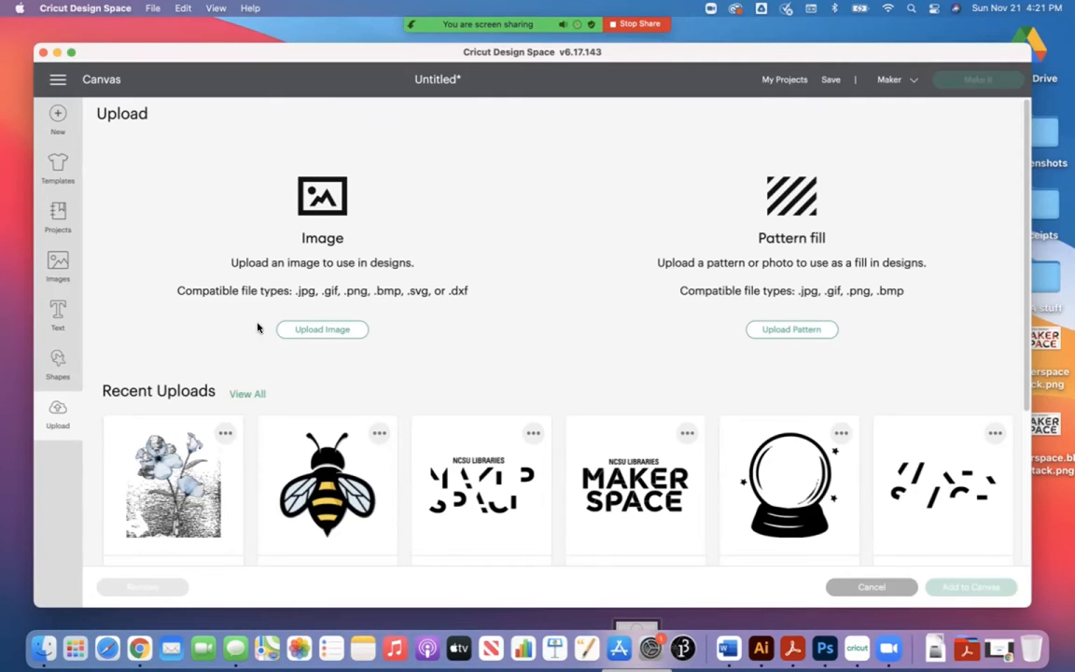
scroll(451, 333, "down", 1)
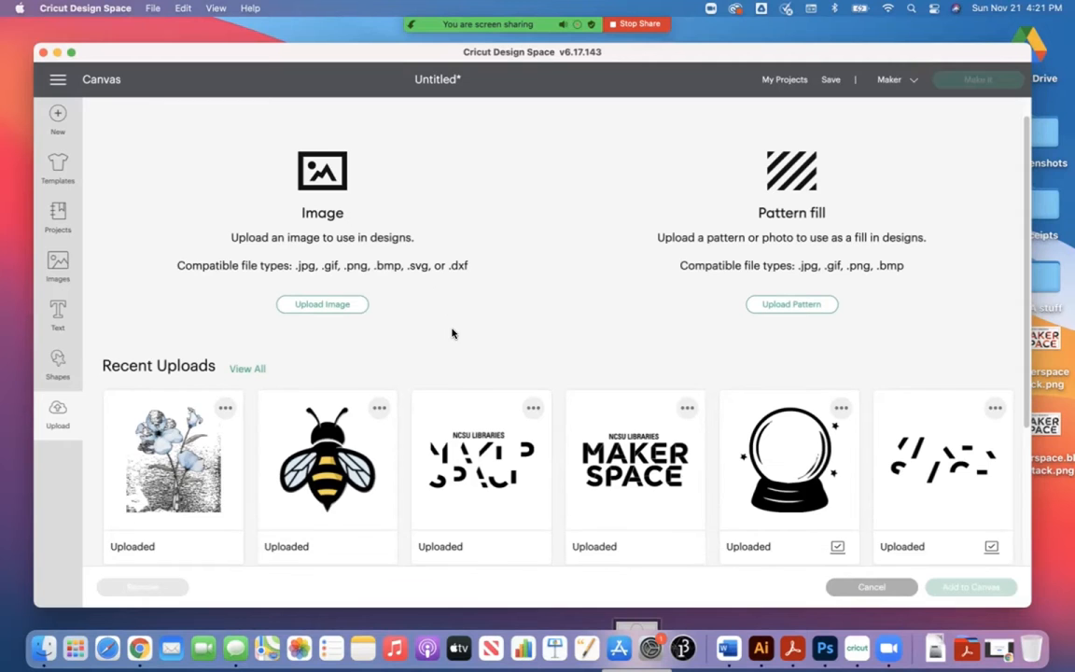
scroll(557, 403, "down", 5)
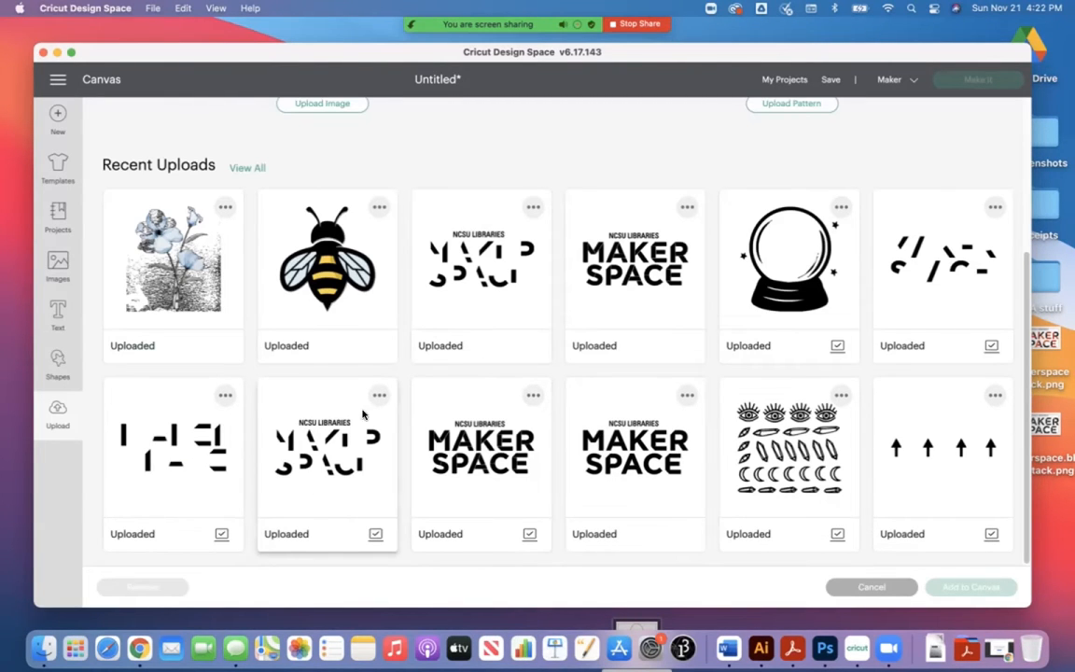
scroll(533, 388, "up", 2)
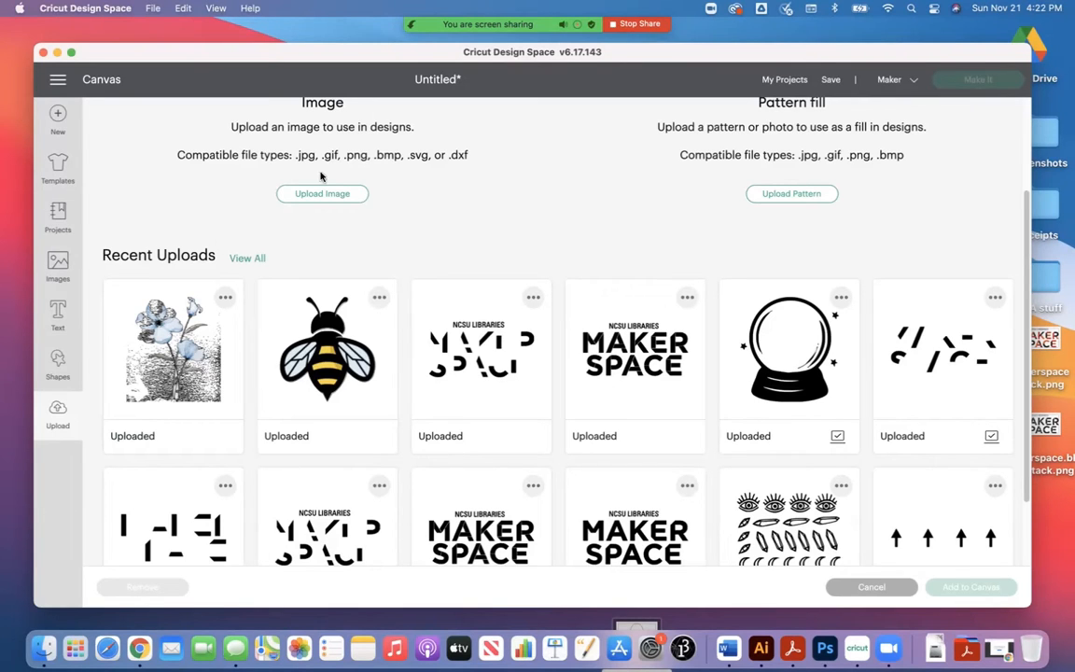
left_click_drag(621, 58, 619, 47)
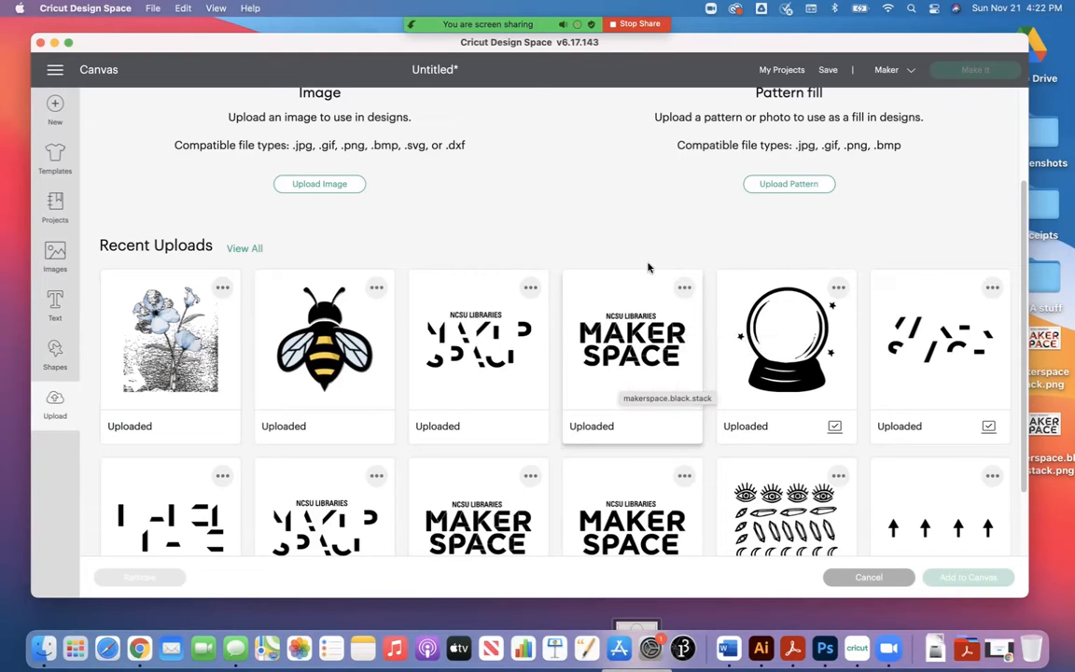
scroll(534, 202, "up", 3)
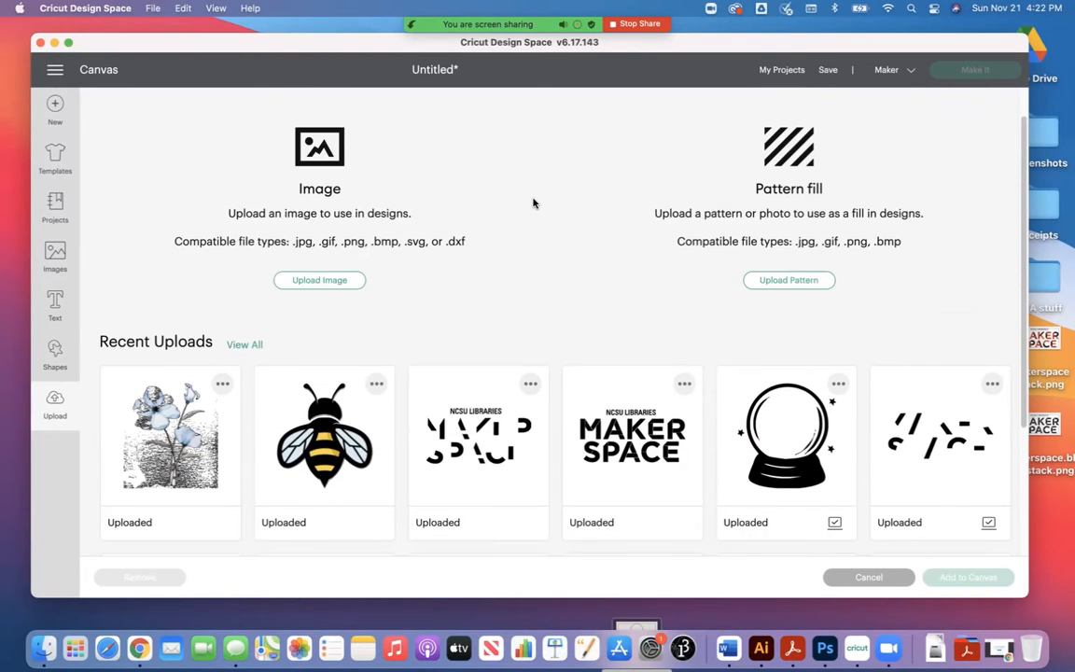
Step: Upload makerspace.black.stack.png from the Desktop as a Simple image and continue to the background remover
left_click(337, 283)
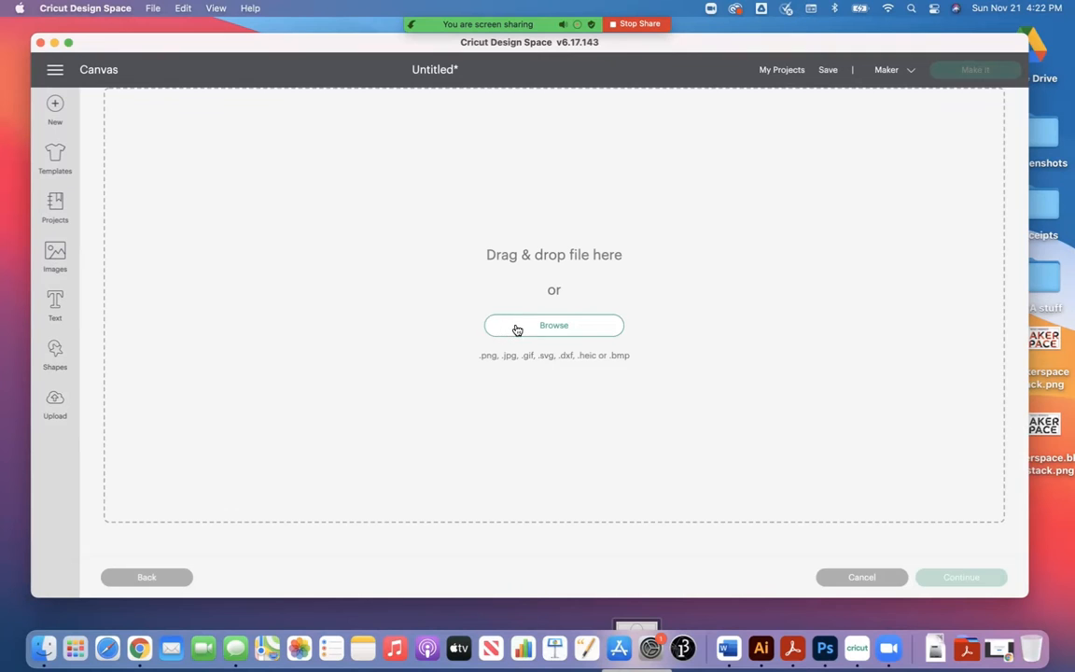
left_click(513, 326)
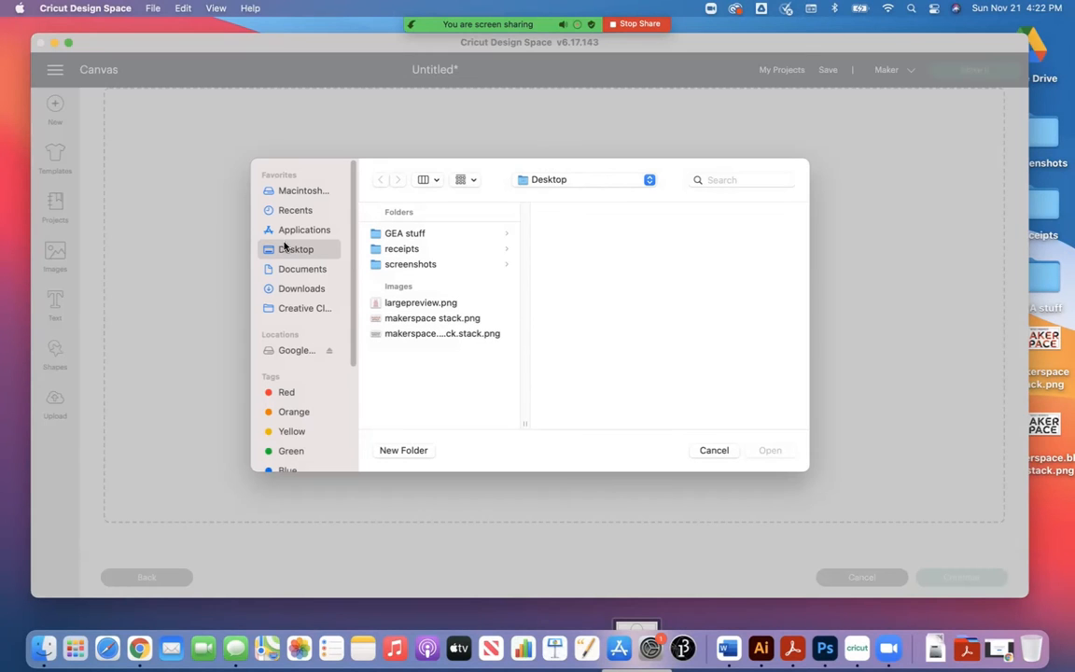
left_click(410, 324)
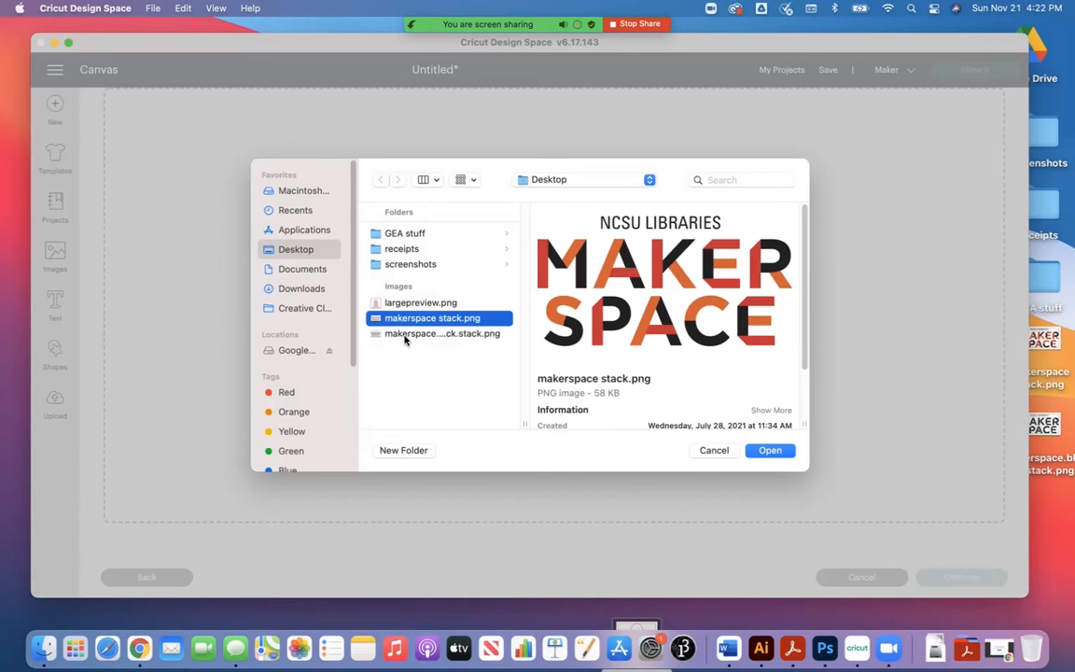
left_click(392, 333)
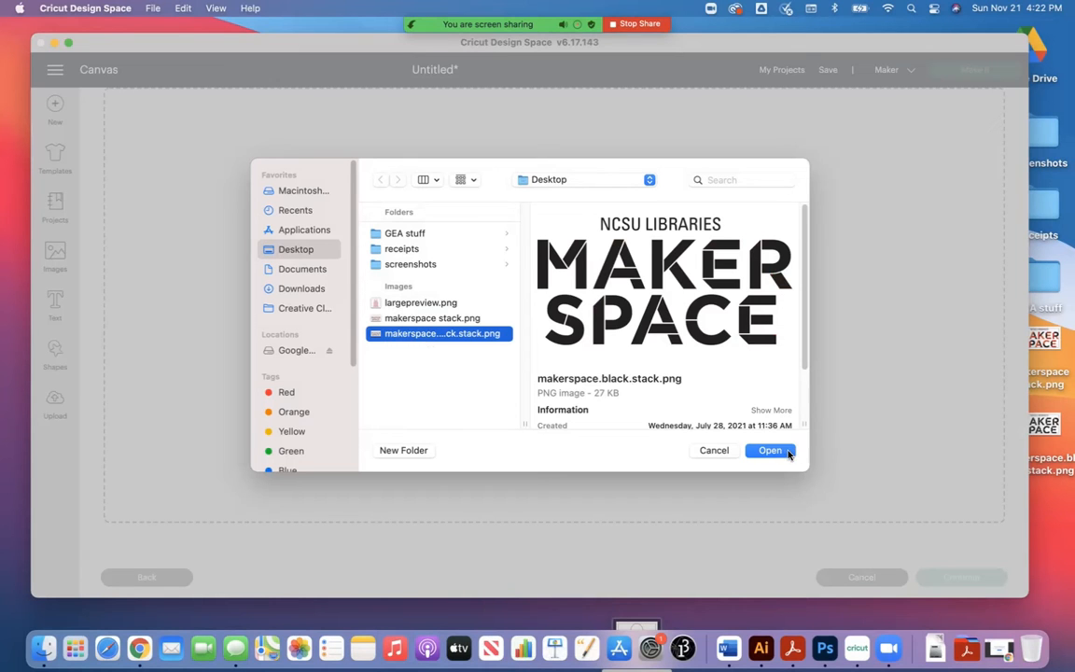
left_click(770, 450)
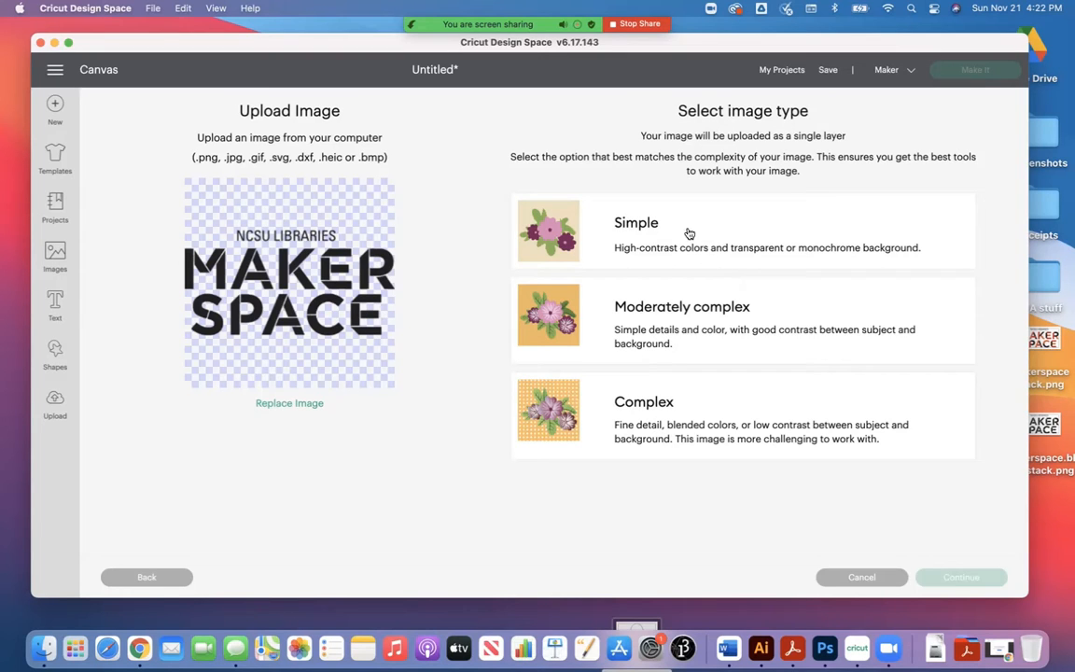
left_click(643, 229)
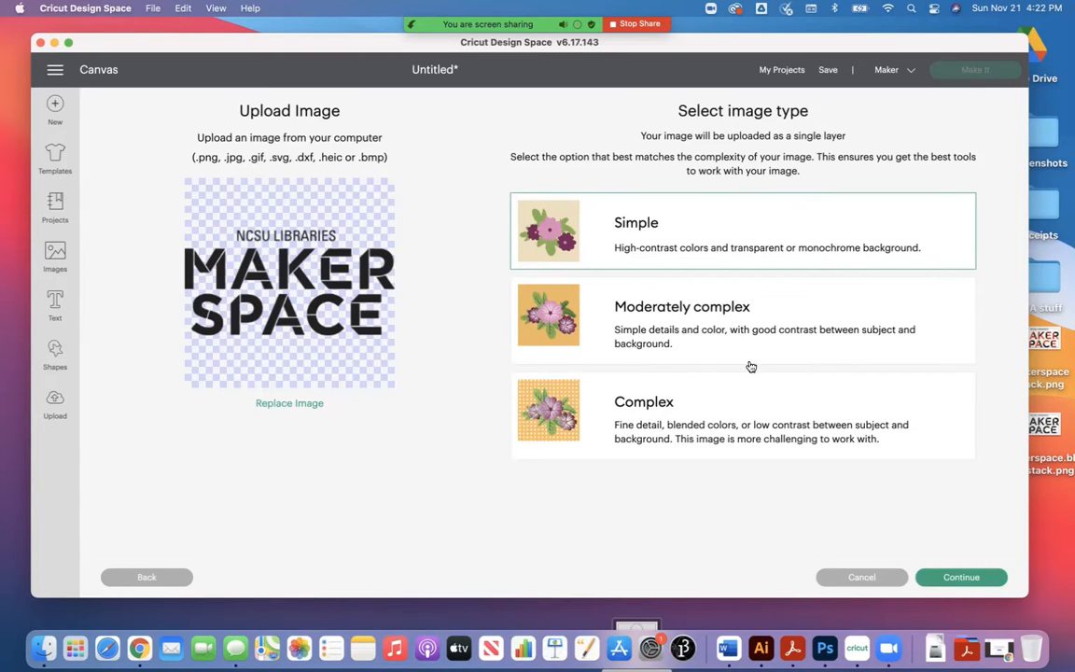
left_click(964, 580)
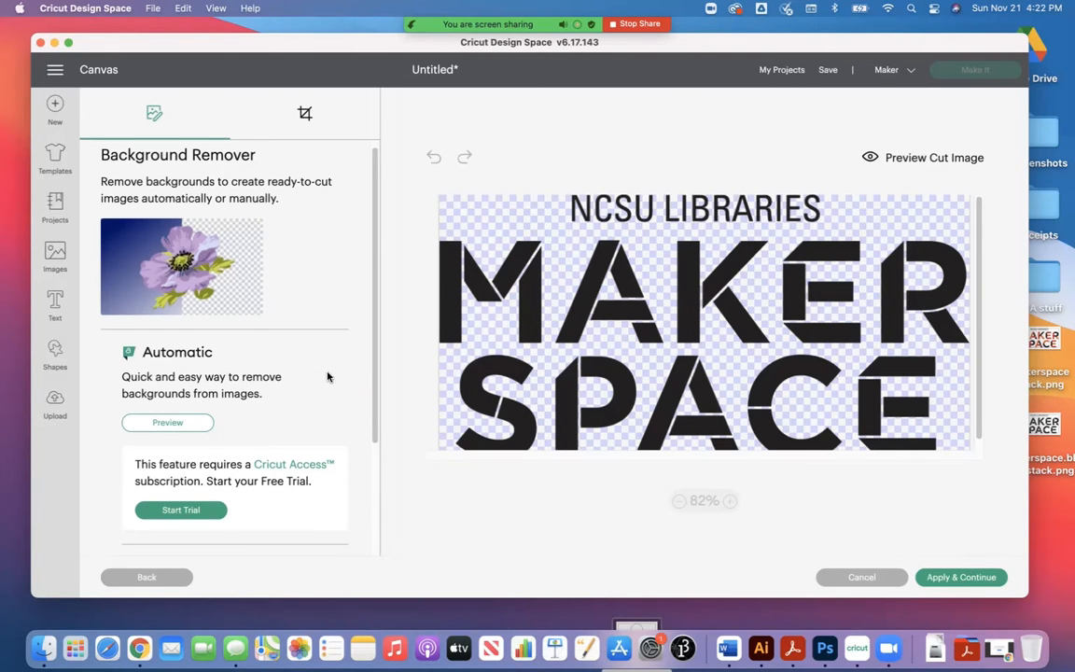
Step: Try removing the S and individual strokes of other letters in MAKER SPACE with the manual Select tool
scroll(327, 378, "down", 4)
scroll(336, 392, "up", 4)
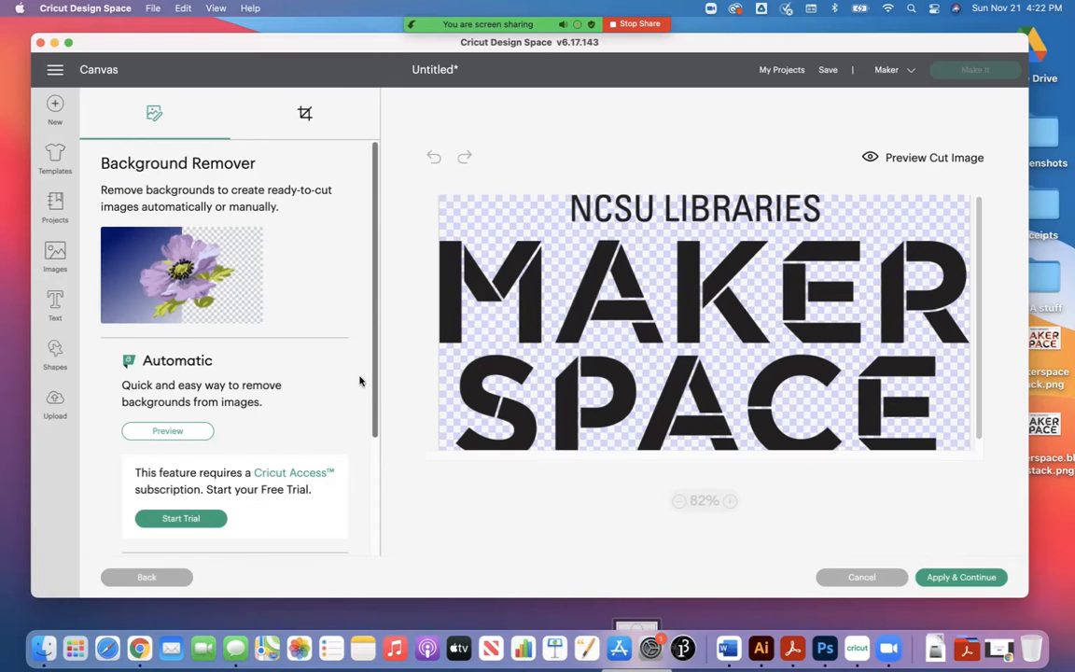
scroll(271, 367, "down", 3)
scroll(270, 367, "down", 2)
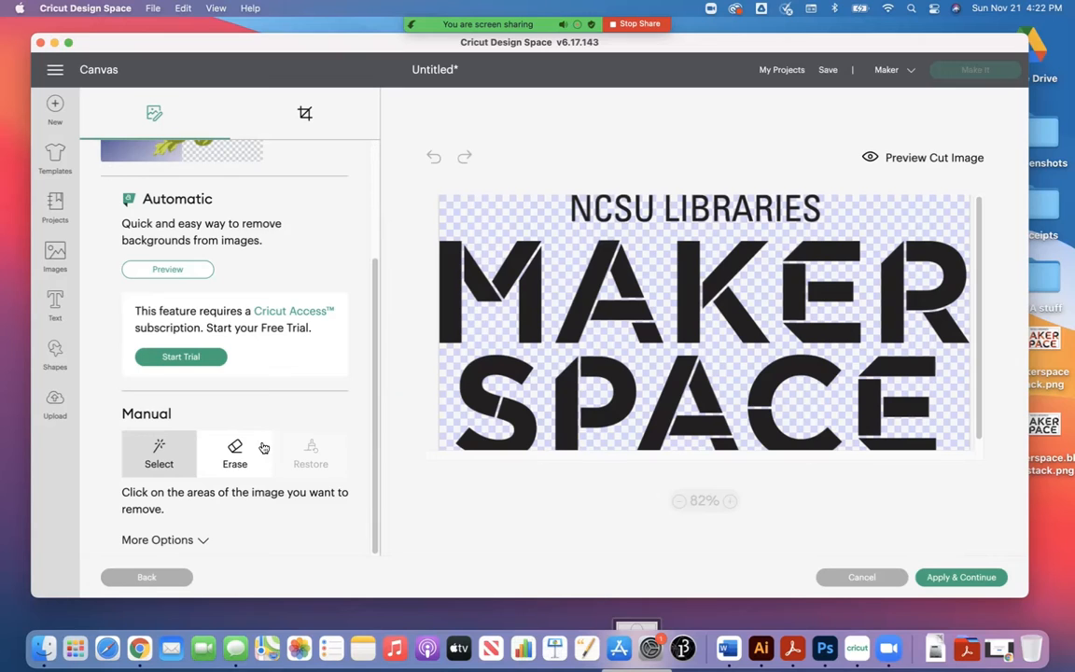
left_click(444, 321)
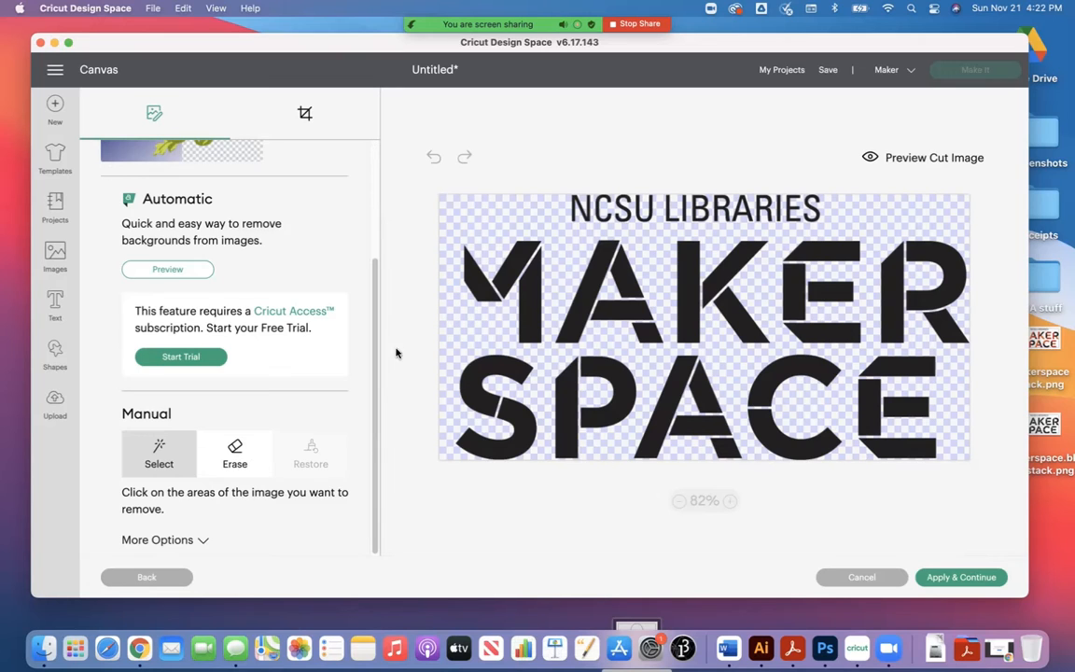
left_click(481, 445)
left_click(564, 396)
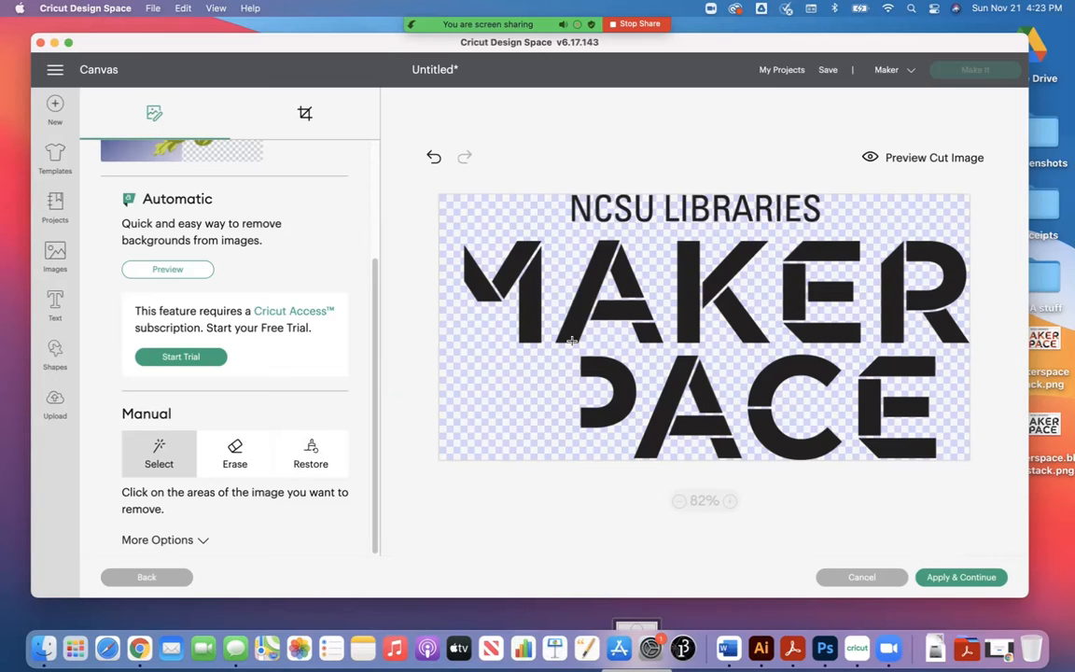
left_click(592, 298)
left_click(678, 333)
left_click(664, 410)
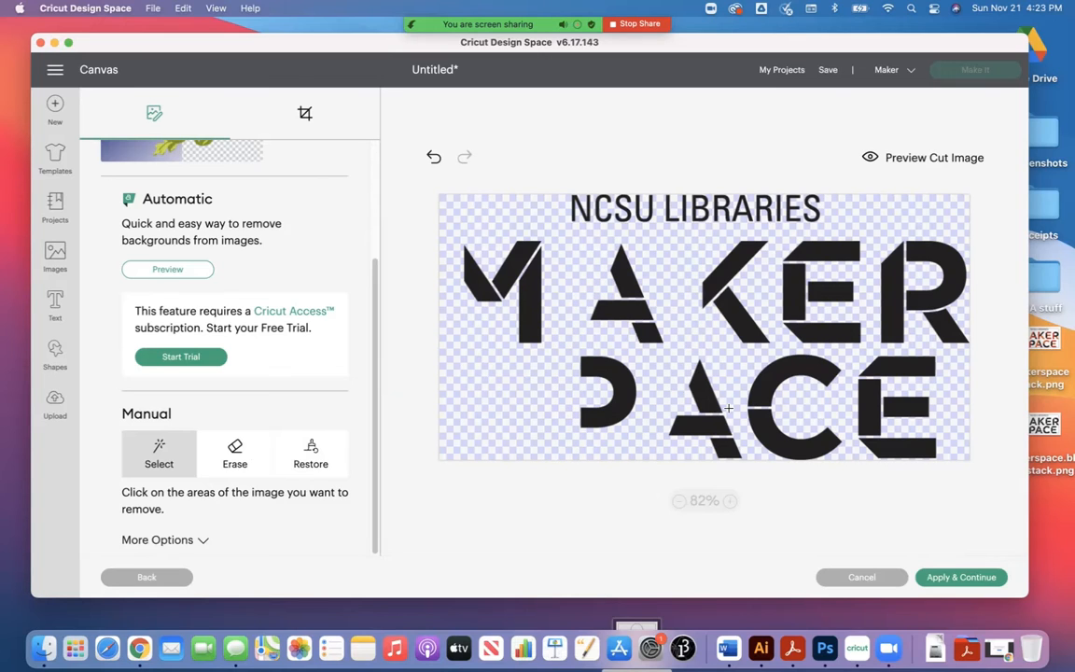
left_click(791, 371)
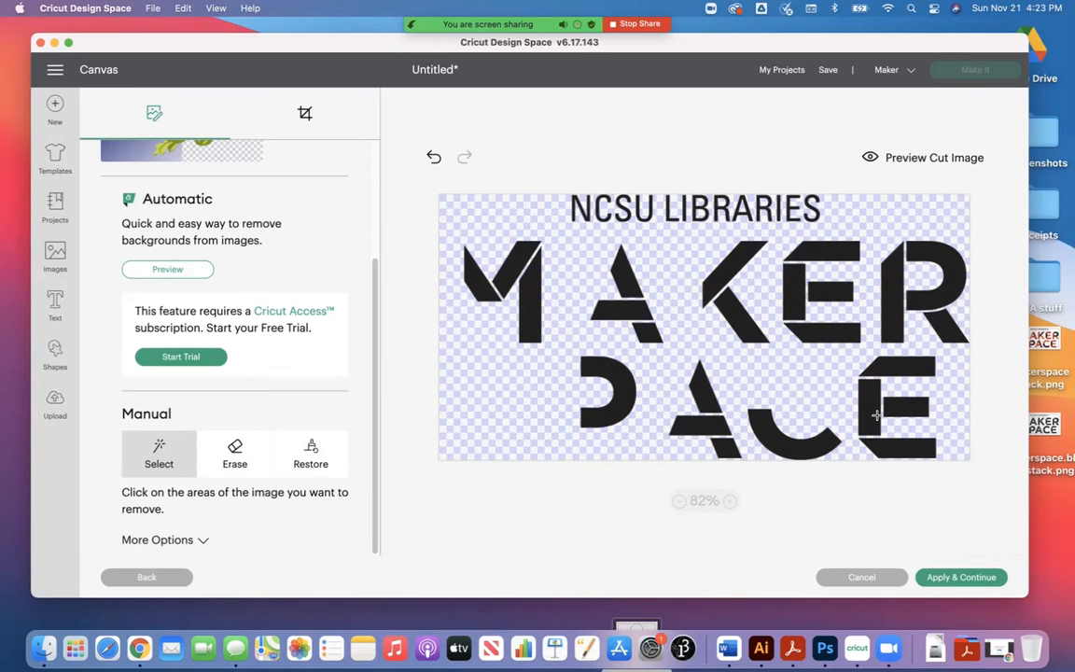
left_click(876, 415)
left_click(854, 322)
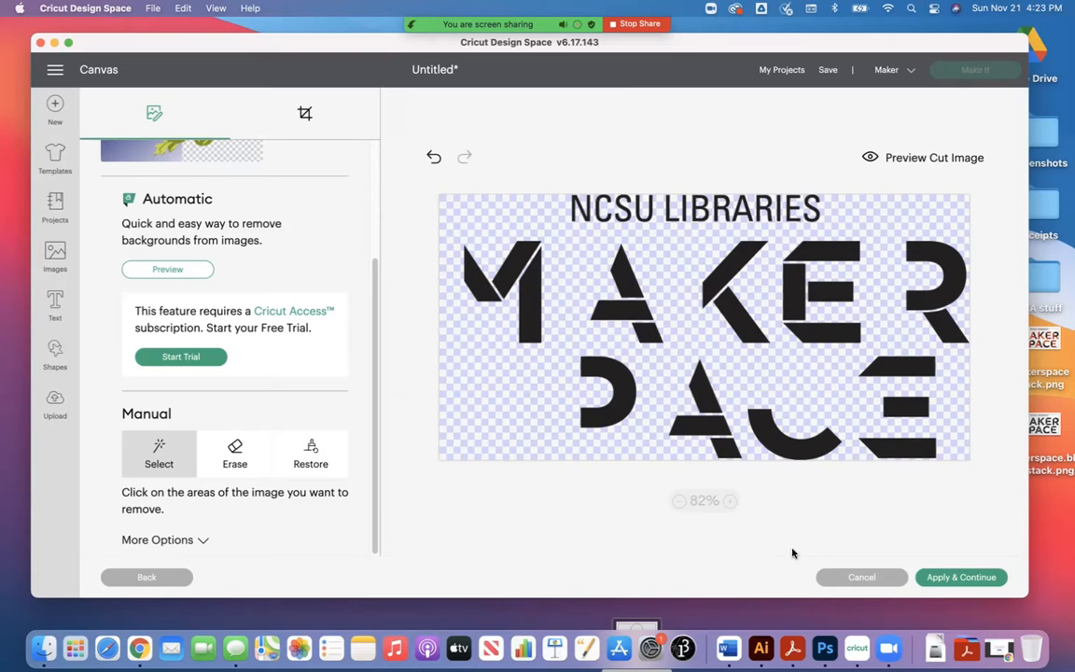
Step: Undo all the letter-stroke removals on the MAKER SPACE image
left_click(433, 159)
left_click(433, 159)
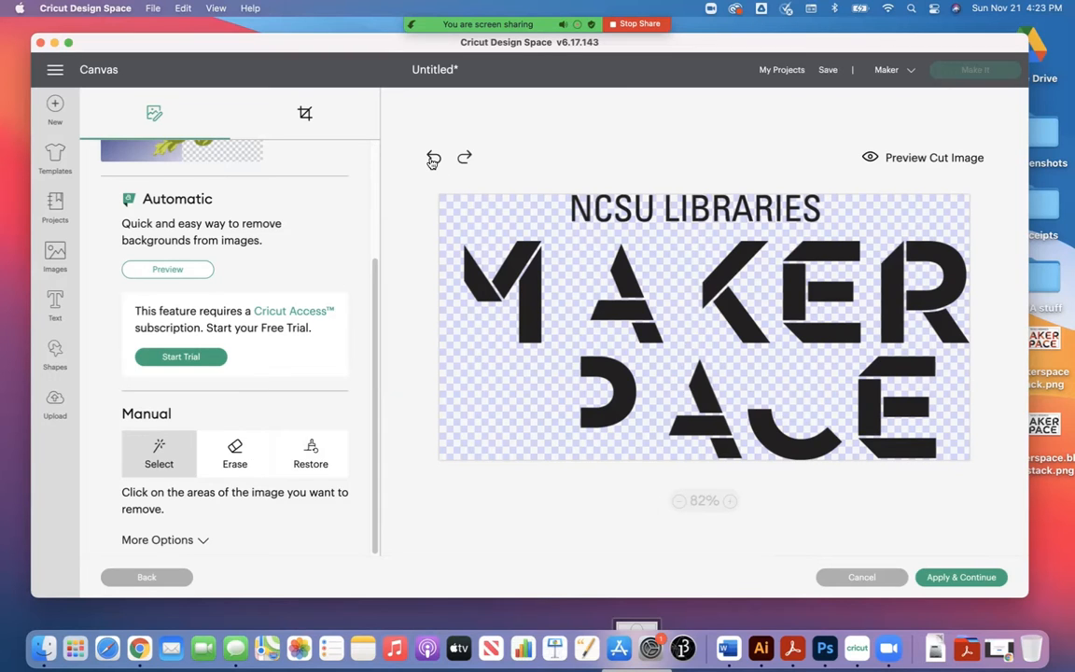
left_click(433, 159)
left_click(433, 158)
left_click(433, 158)
left_click(433, 159)
left_click(432, 159)
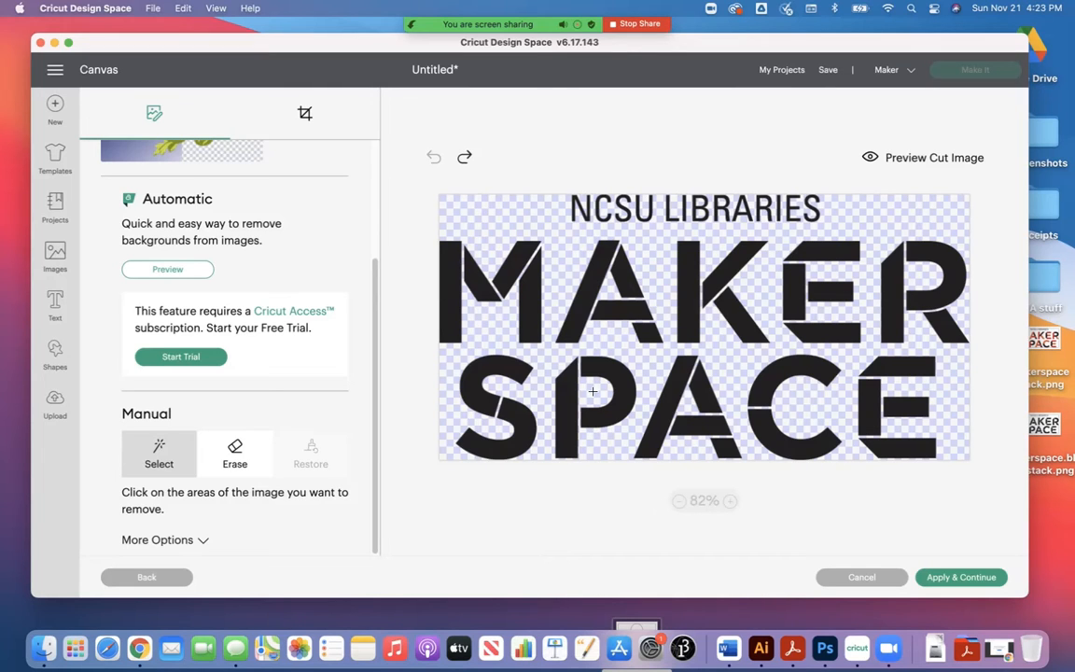
Step: Try removing individual vertical and diagonal strokes from letters in MAKER SPACE with the manual Select tool
left_click(568, 449)
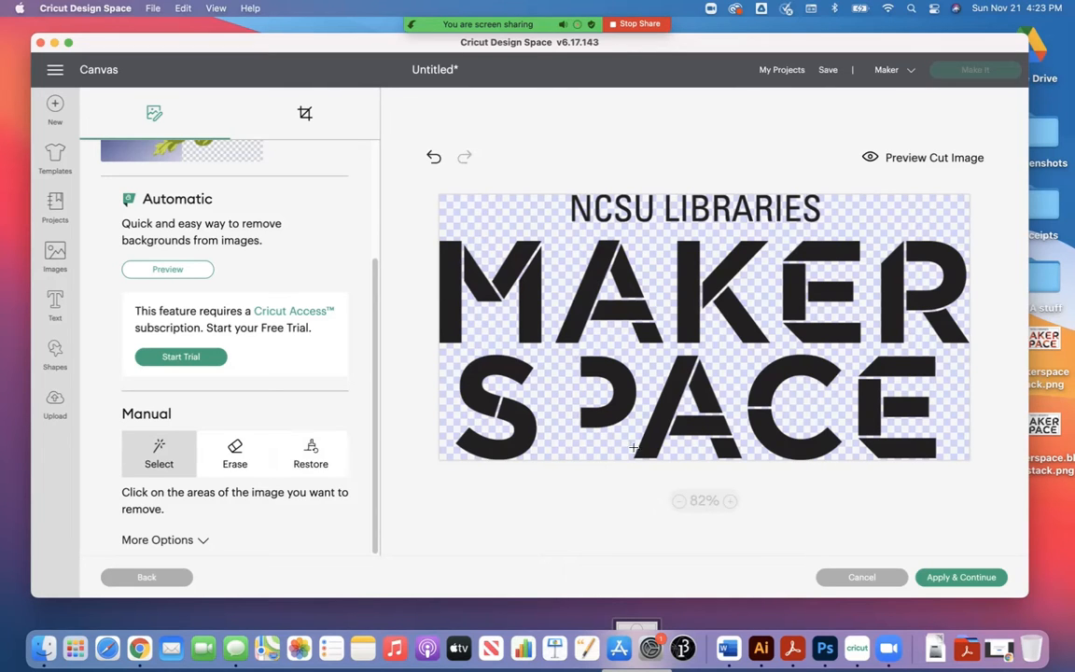
left_click(657, 352)
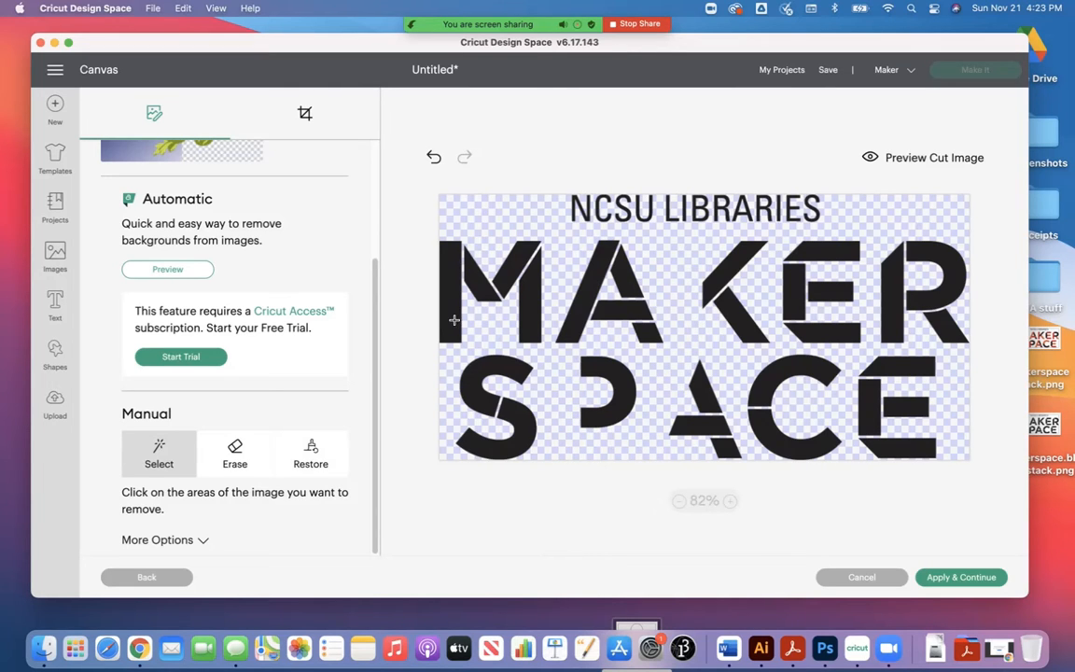
left_click(456, 319)
left_click(861, 407)
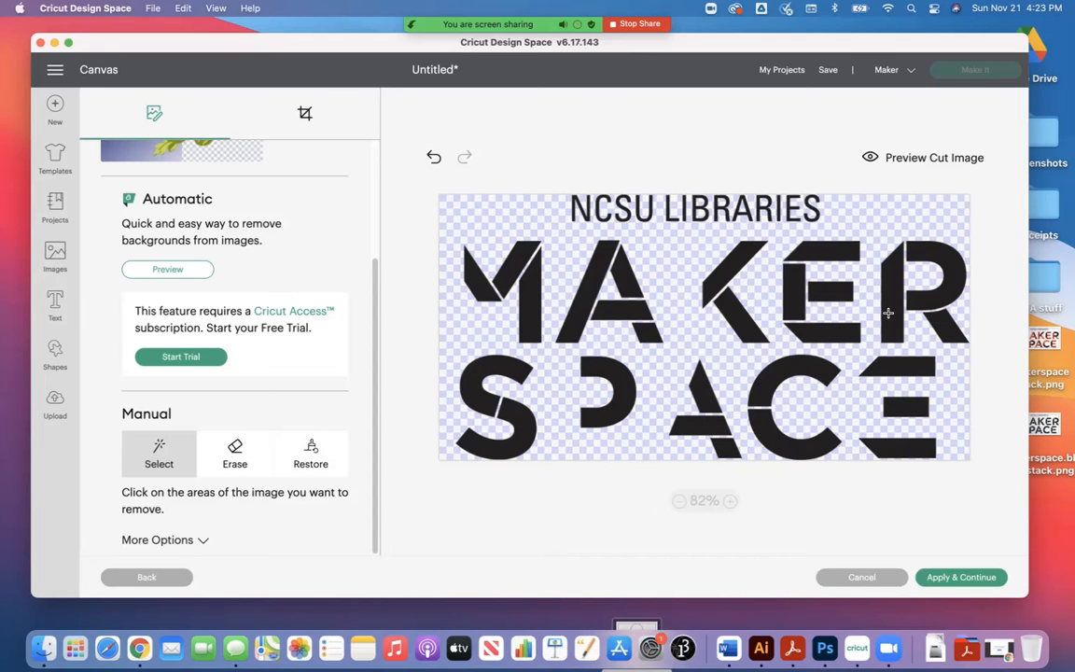
left_click(887, 313)
left_click(716, 270)
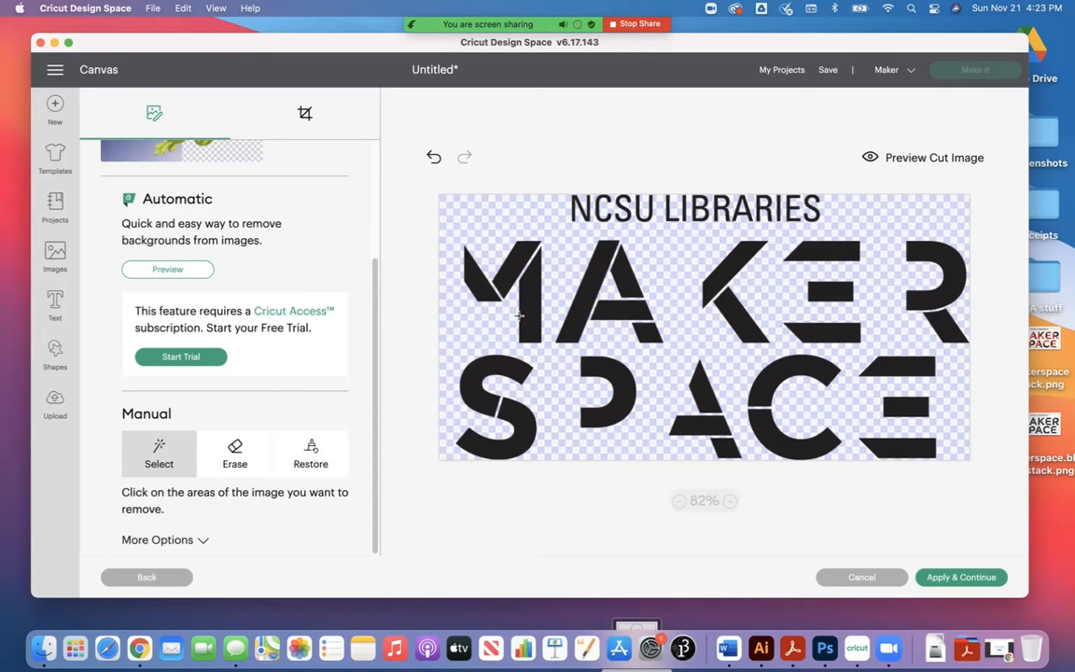
left_click(512, 350)
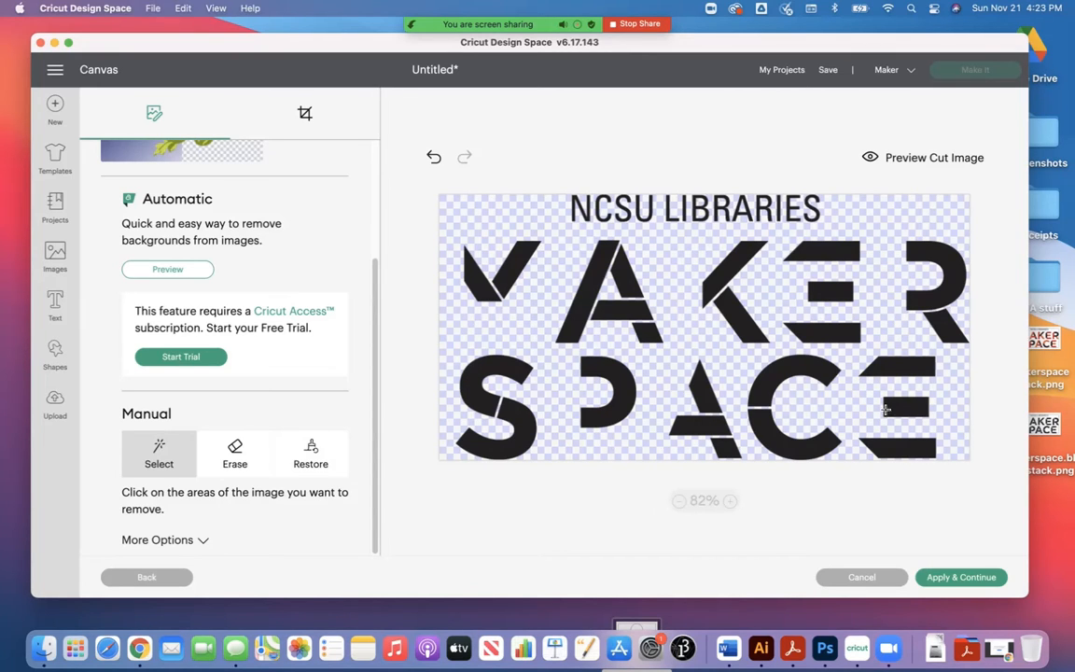
Step: Undo all the stroke removals so that the complete MAKER SPACE lettering is restored
left_click(434, 157)
left_click(434, 157)
left_click(434, 157)
left_click(434, 157)
left_click(433, 157)
left_click(434, 157)
left_click(434, 156)
left_click(433, 156)
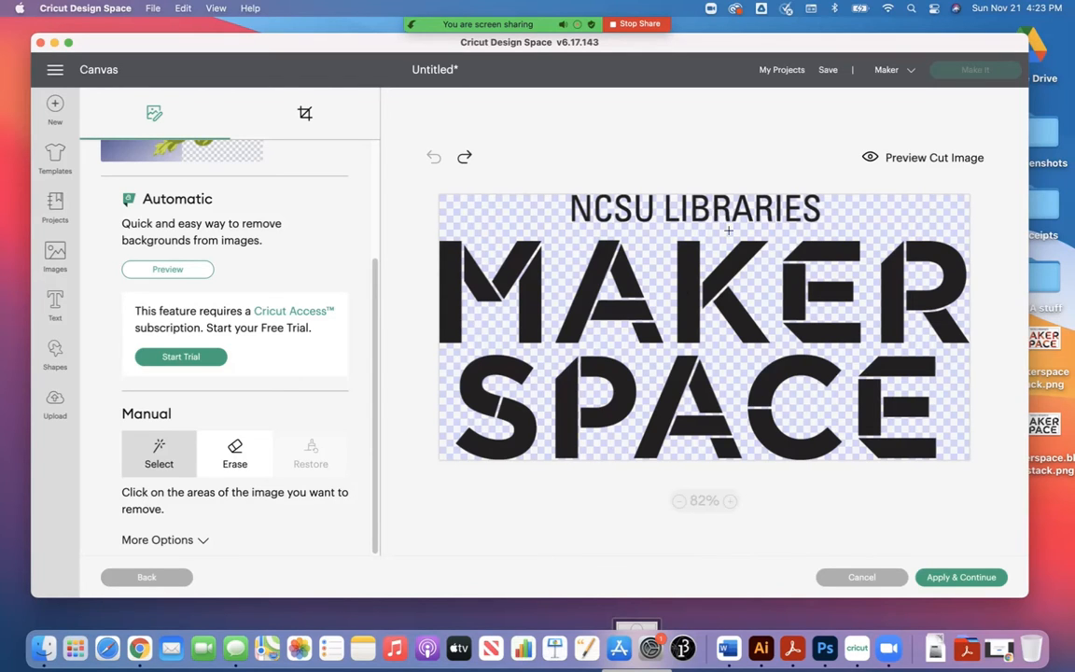
Step: Upload the logo as a Cut Image named makerspace.black.stack and add it to the canvas
left_click(955, 579)
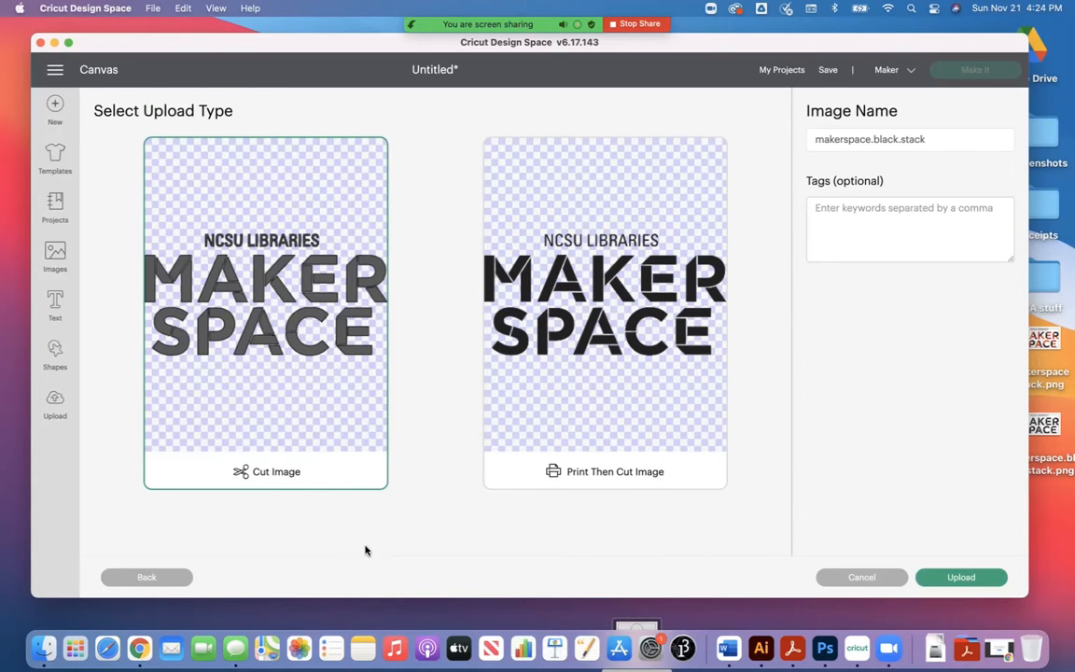
left_click(961, 578)
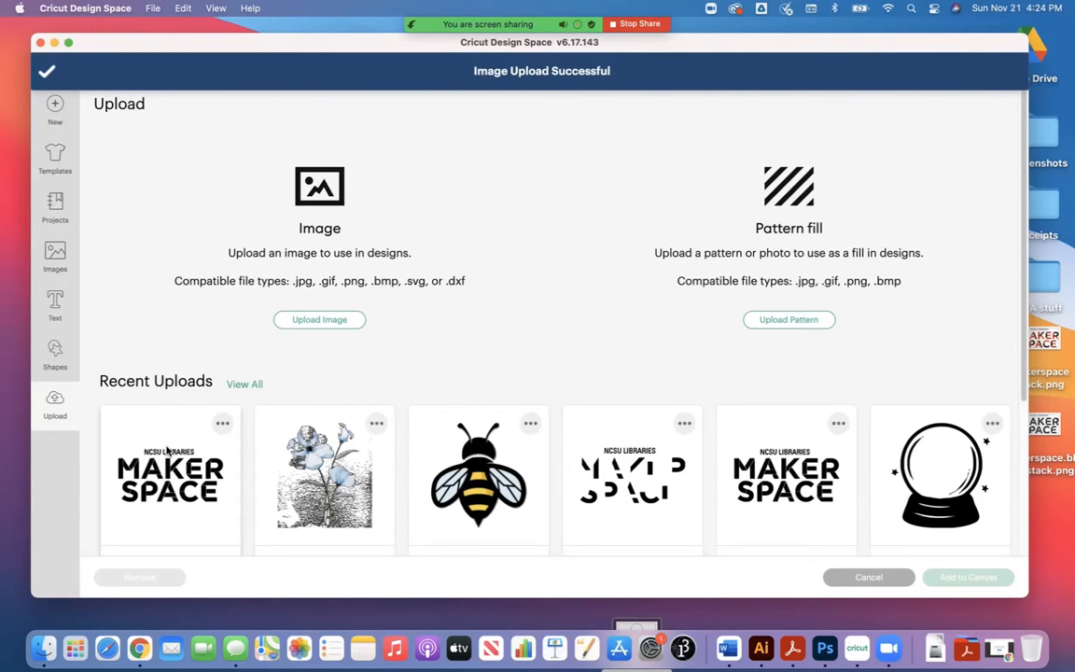
left_click(167, 449)
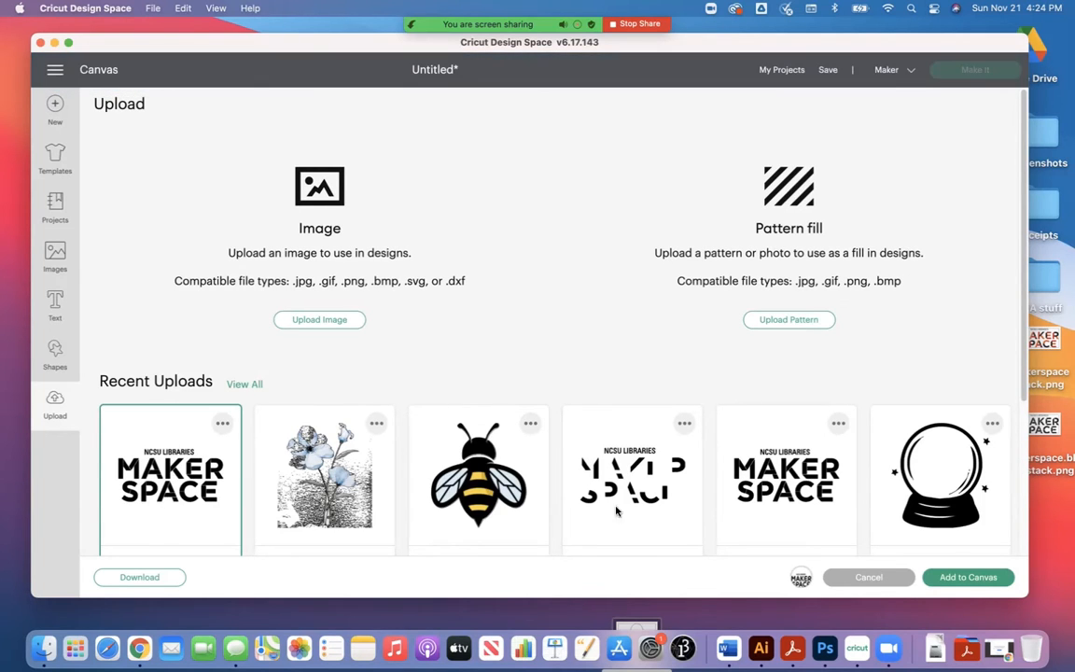
left_click(967, 577)
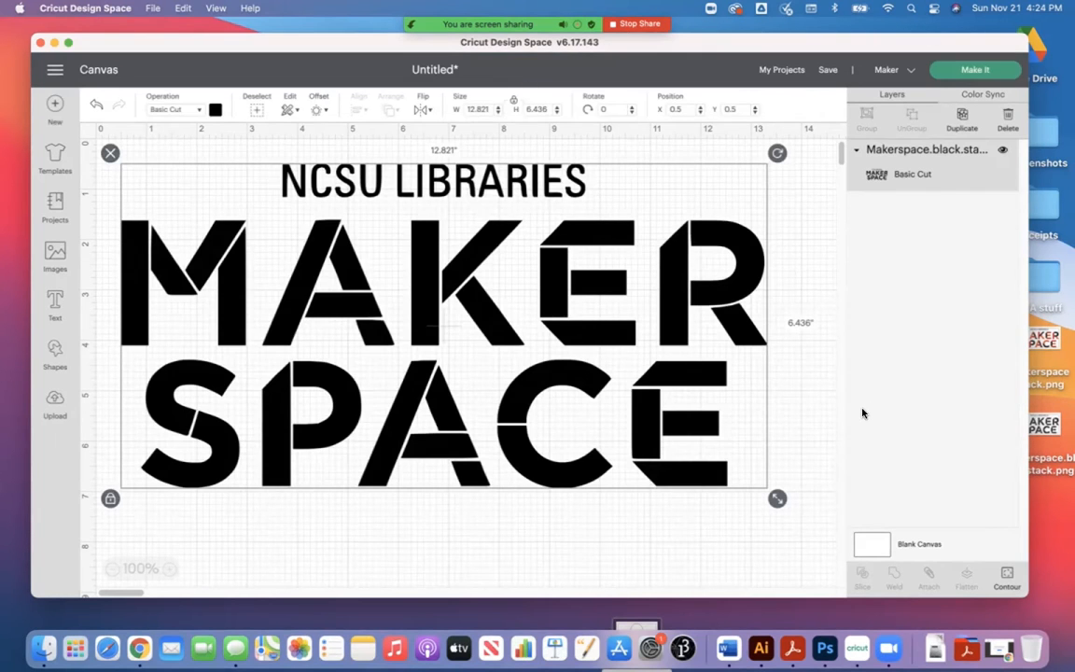
Step: Scale the Makerspace logo down proportionally to about 2 by 1 inches
left_click_drag(776, 500, 231, 183)
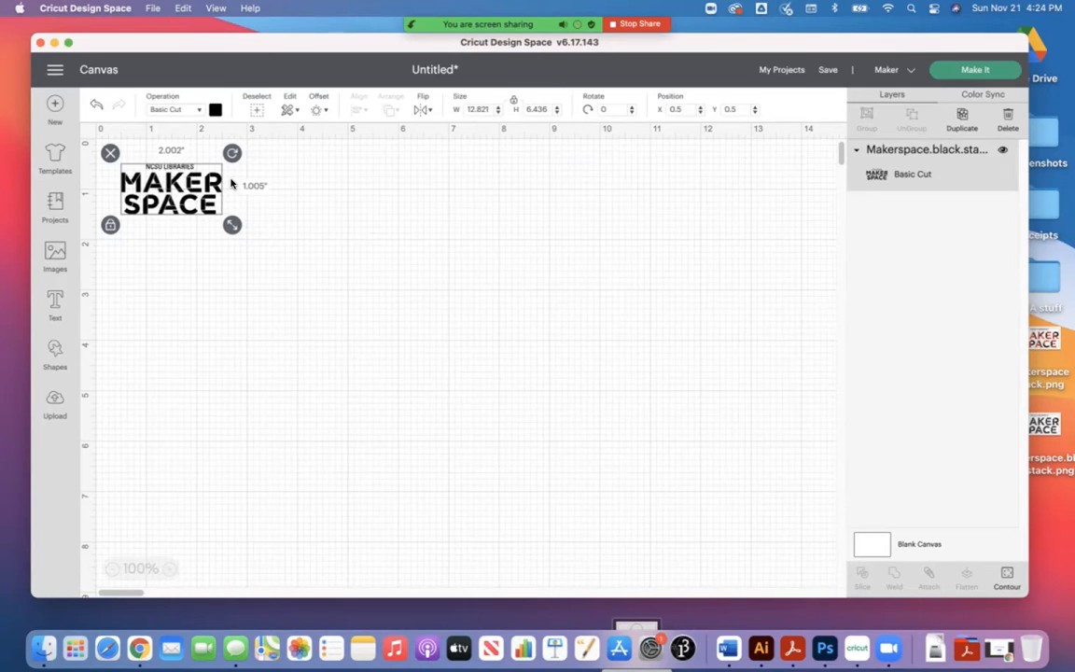
left_click(253, 263)
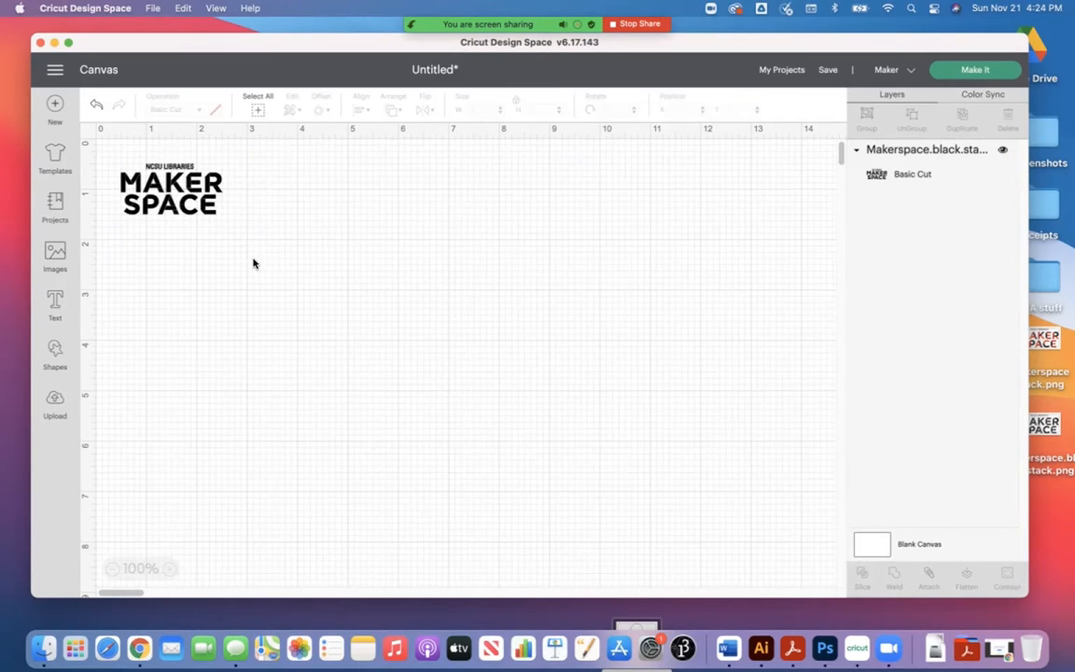
left_click(207, 202)
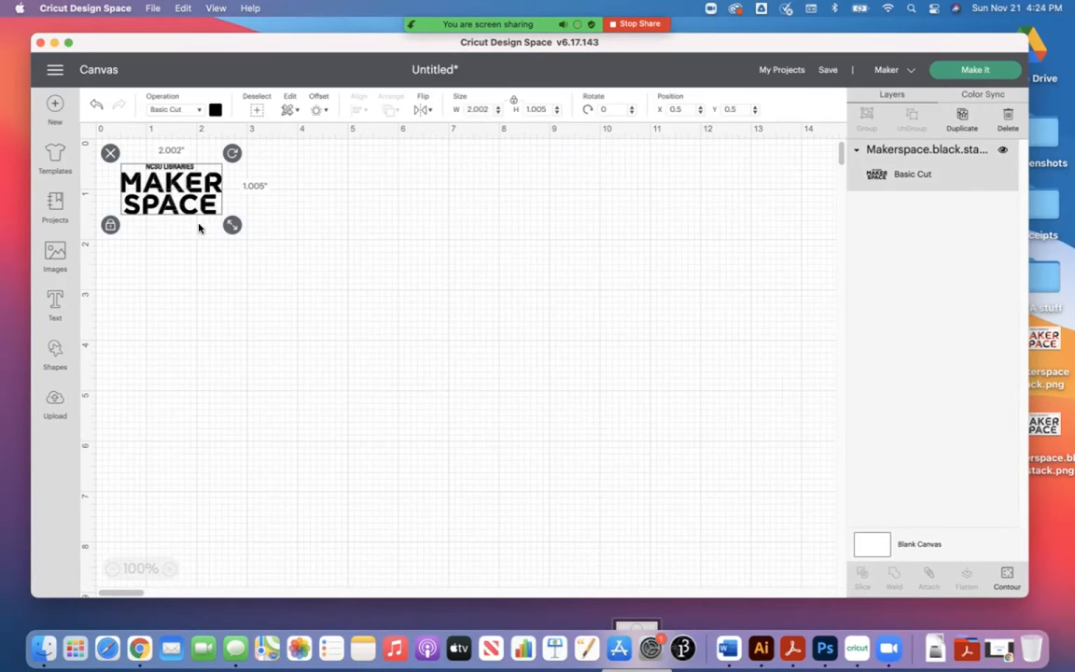
Step: Try unlocking the logo's proportions and stretching it to about 2.35 by 1.53 inches, and undo the change
left_click(111, 225)
left_click(109, 227)
left_click_drag(232, 230, 249, 251)
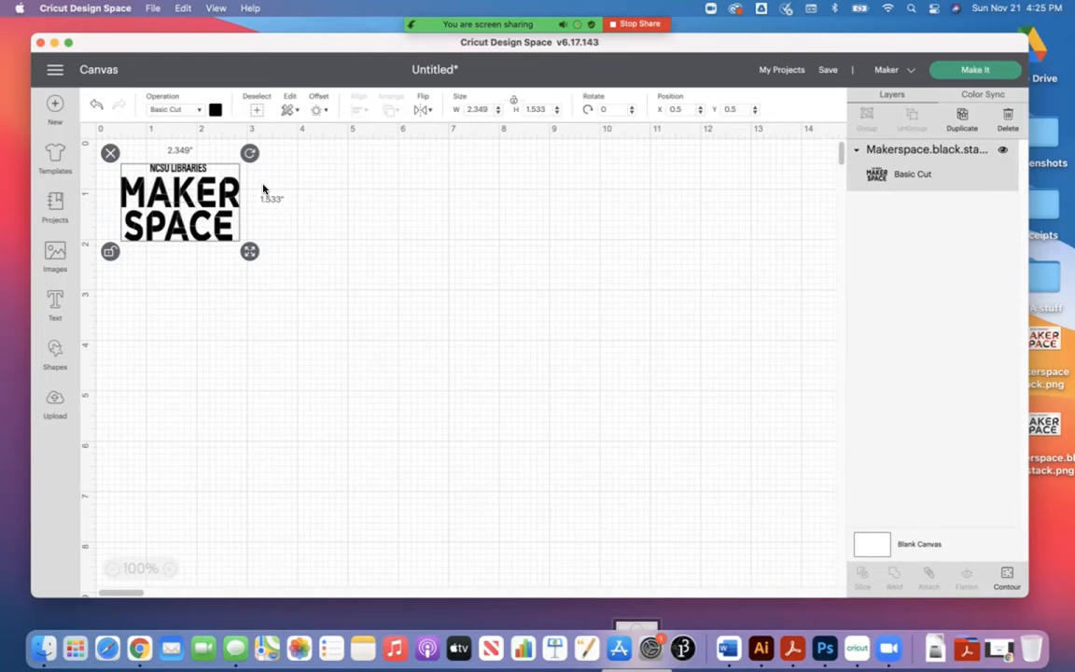
left_click(263, 189)
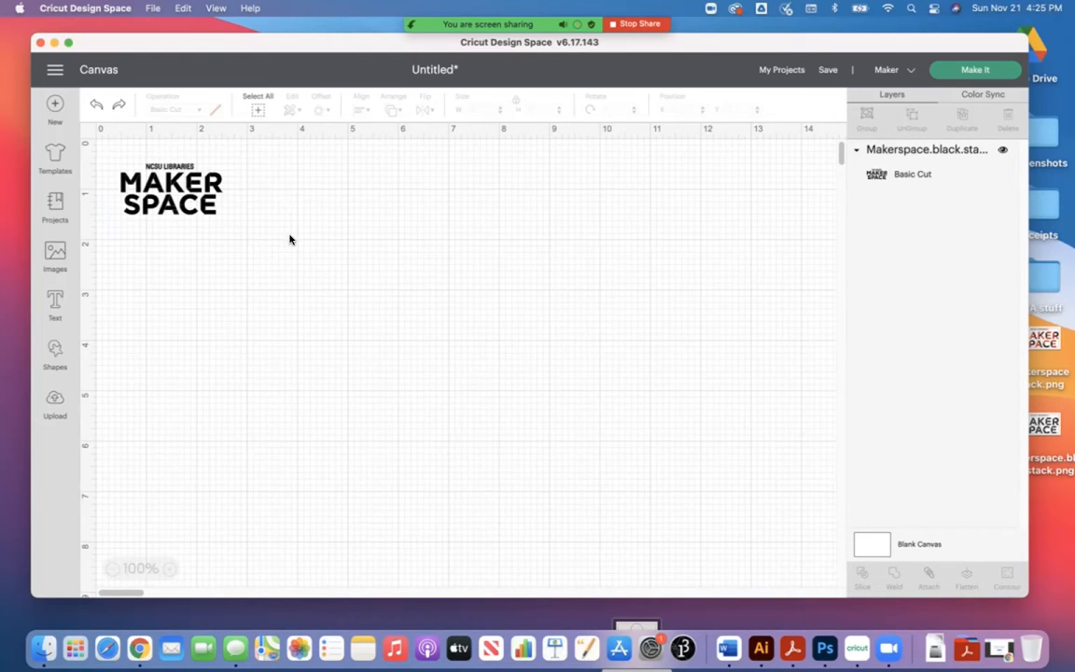
Step: Move the logo slightly down and to the right on the canvas and deselect it
left_click(170, 198)
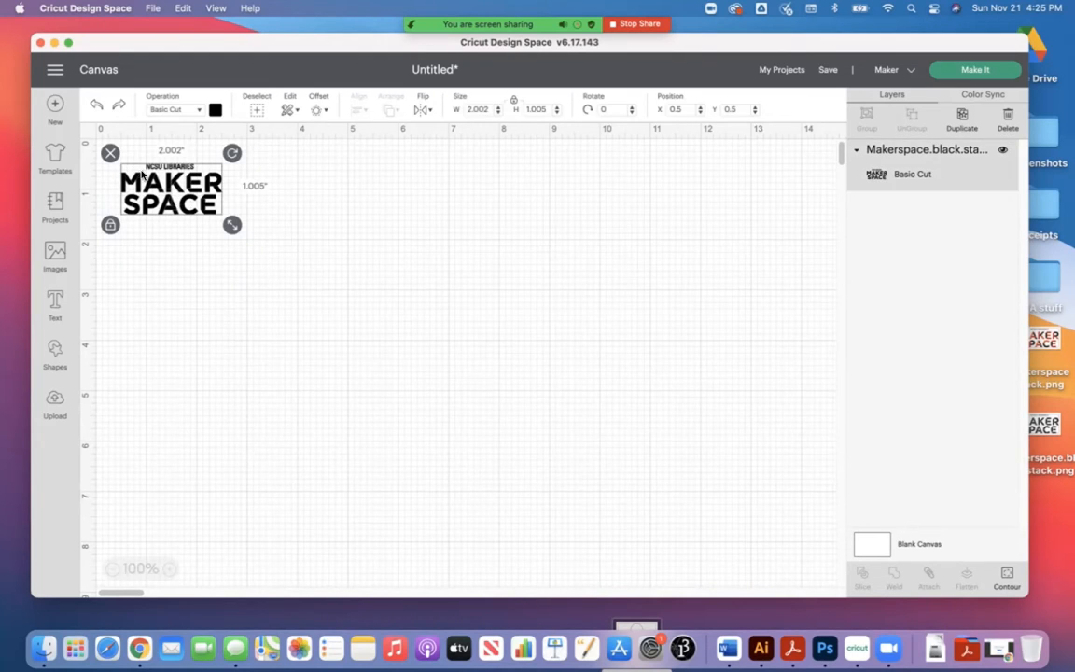
left_click_drag(213, 202, 247, 243)
left_click(251, 334)
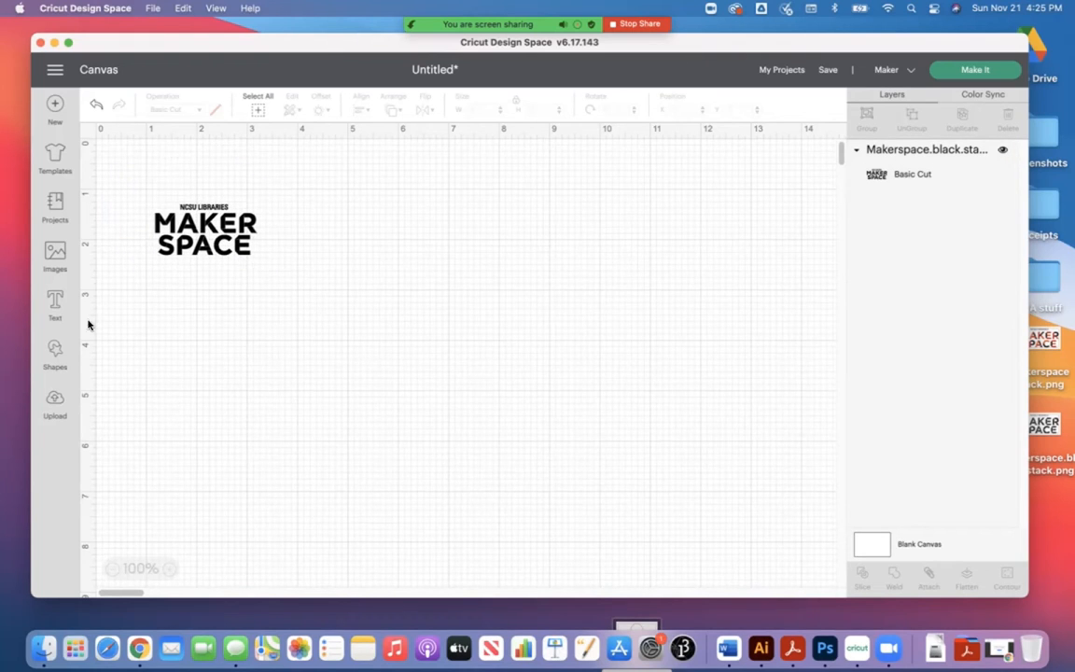
Step: Add a free circle shape to the canvas and set its width and height to 3 inches
left_click(54, 347)
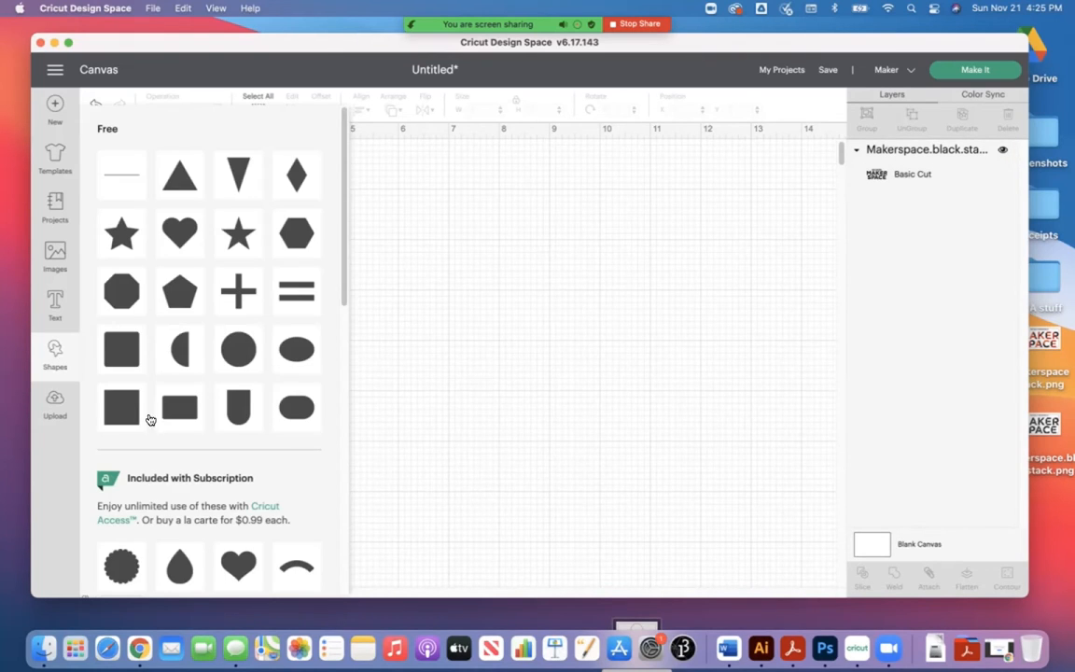
left_click(224, 354)
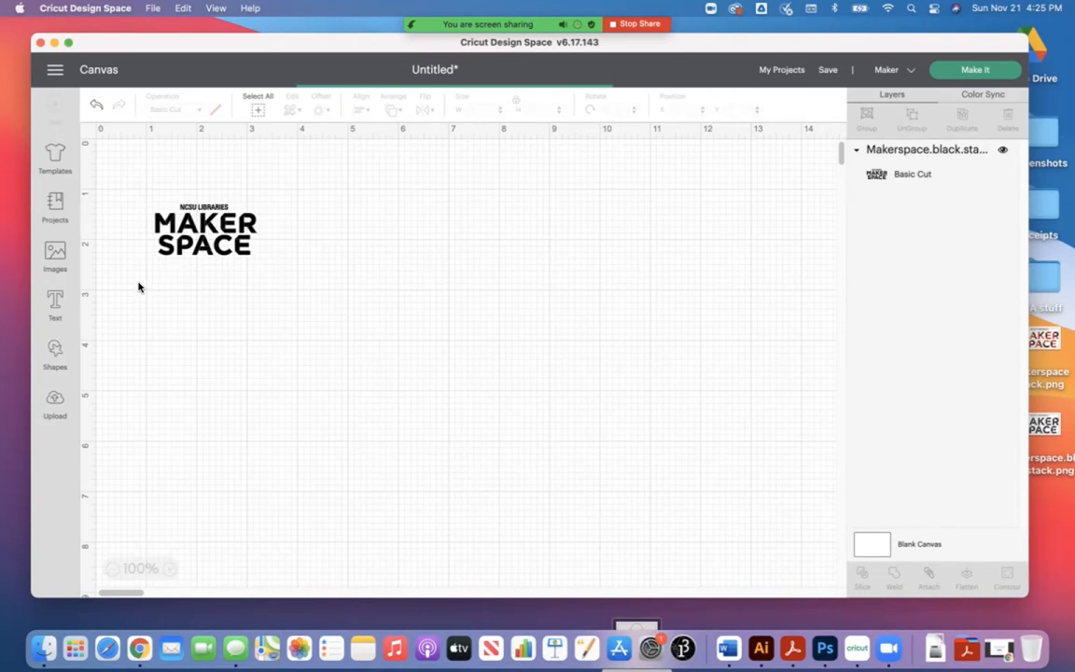
left_click_drag(196, 229, 182, 221)
left_click(175, 164)
left_click(186, 207)
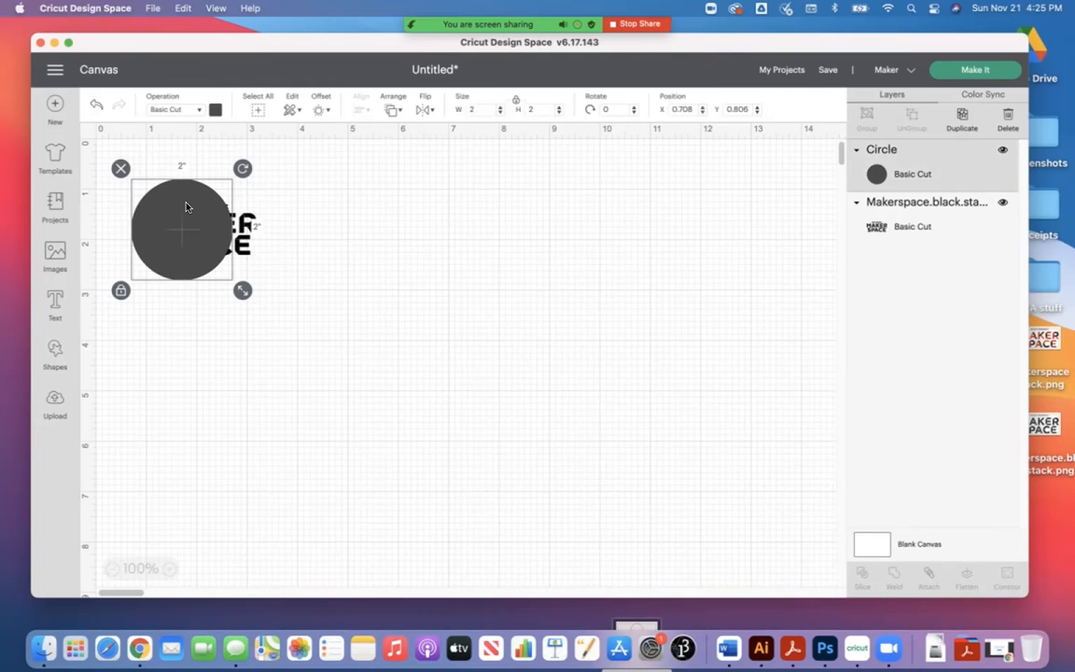
left_click(488, 110)
type("3")
key("Tab")
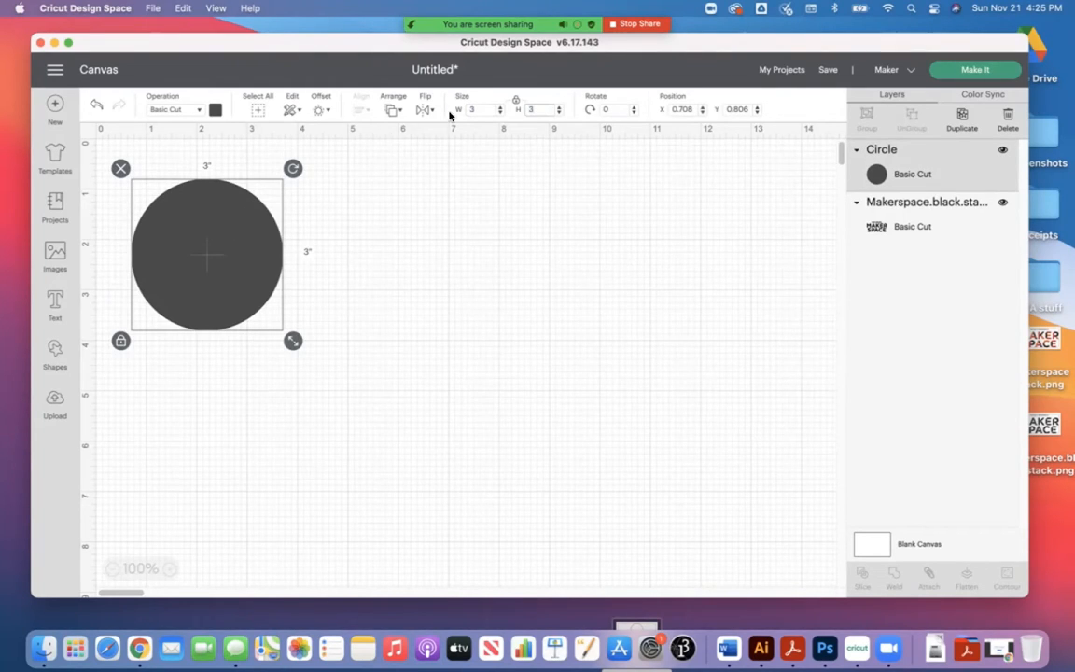
Step: Move the circle below the logo and place the logo over the circle's centre
left_click_drag(242, 256, 277, 369)
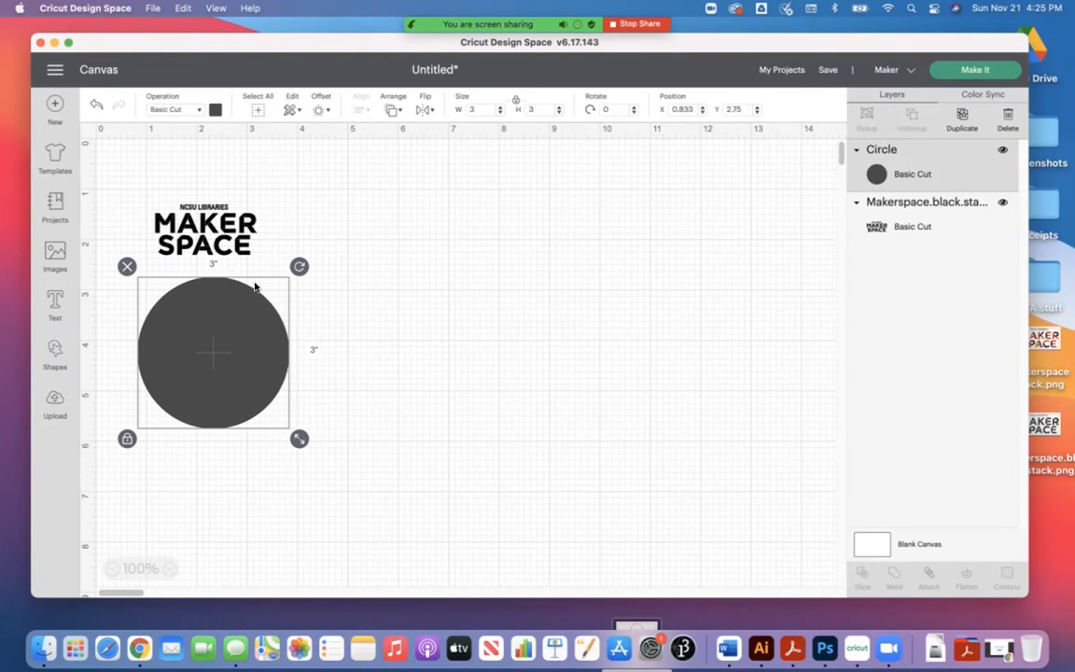
left_click_drag(229, 250, 242, 373)
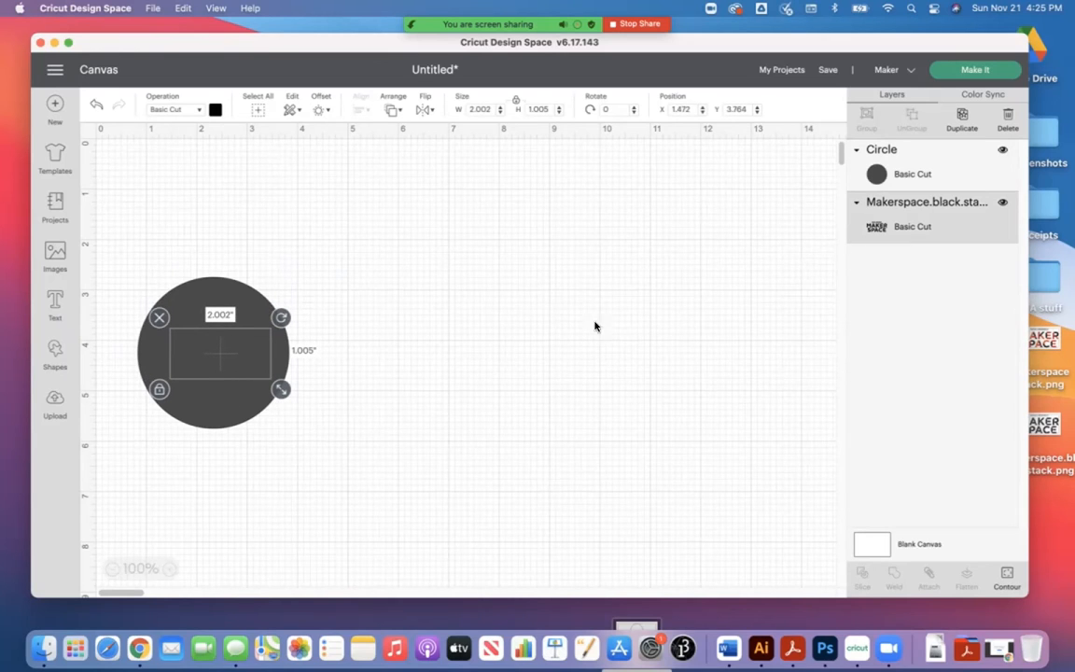
left_click_drag(243, 362, 246, 352)
Step: Reorder the layers to bring the Makerspace logo in front of the circle, and centre the logo on it
left_click(925, 208)
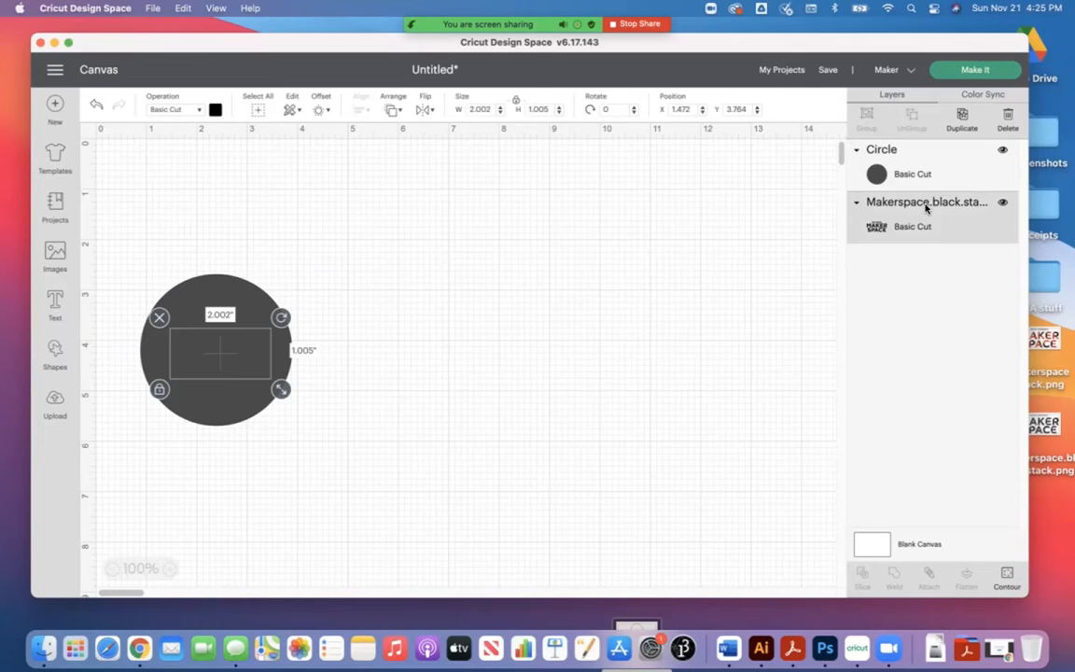
left_click_drag(939, 204, 938, 149)
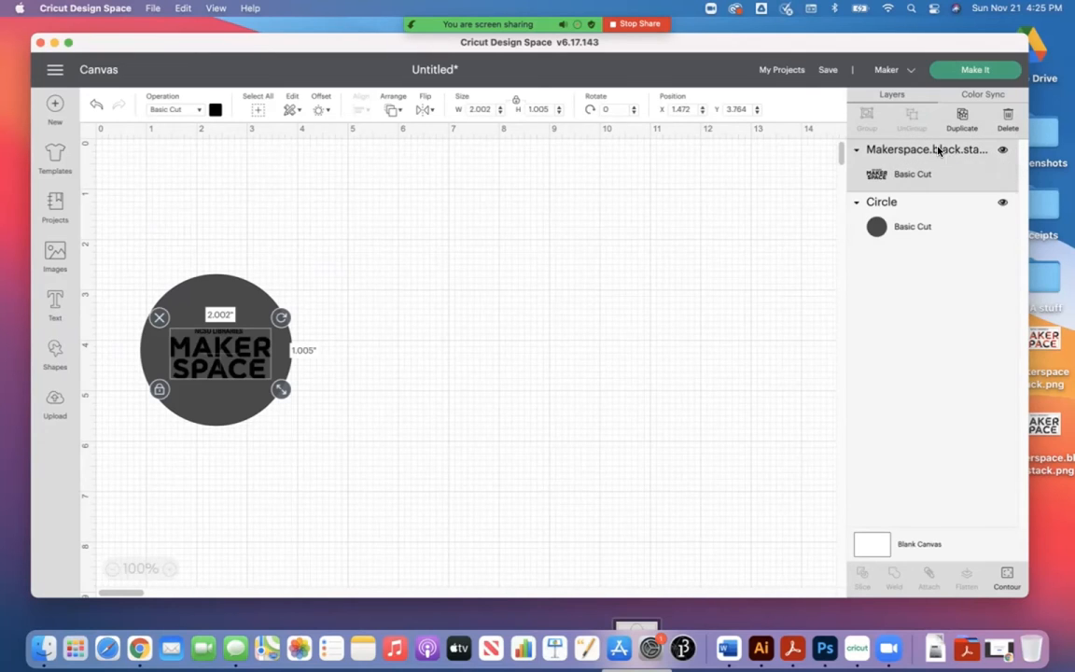
left_click_drag(237, 370, 233, 365)
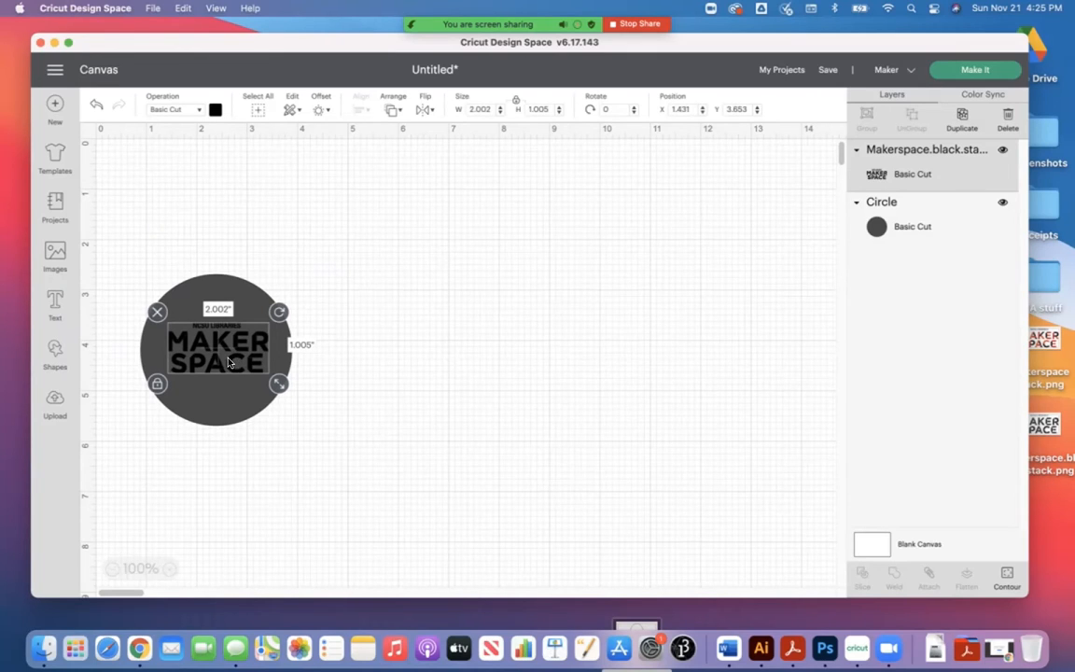
Step: Move the logo off the circle to the empty canvas area on its right
left_click_drag(237, 370, 406, 405)
left_click(427, 459)
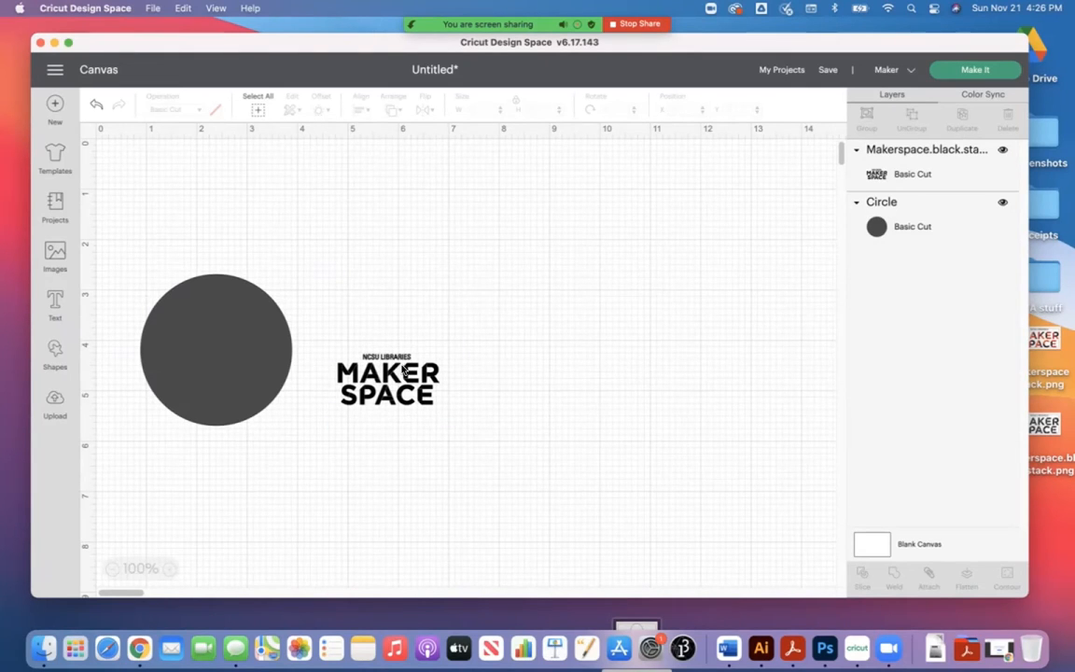
Step: Add a free square shape to the canvas near the Makerspace logo
left_click(168, 570)
left_click(168, 570)
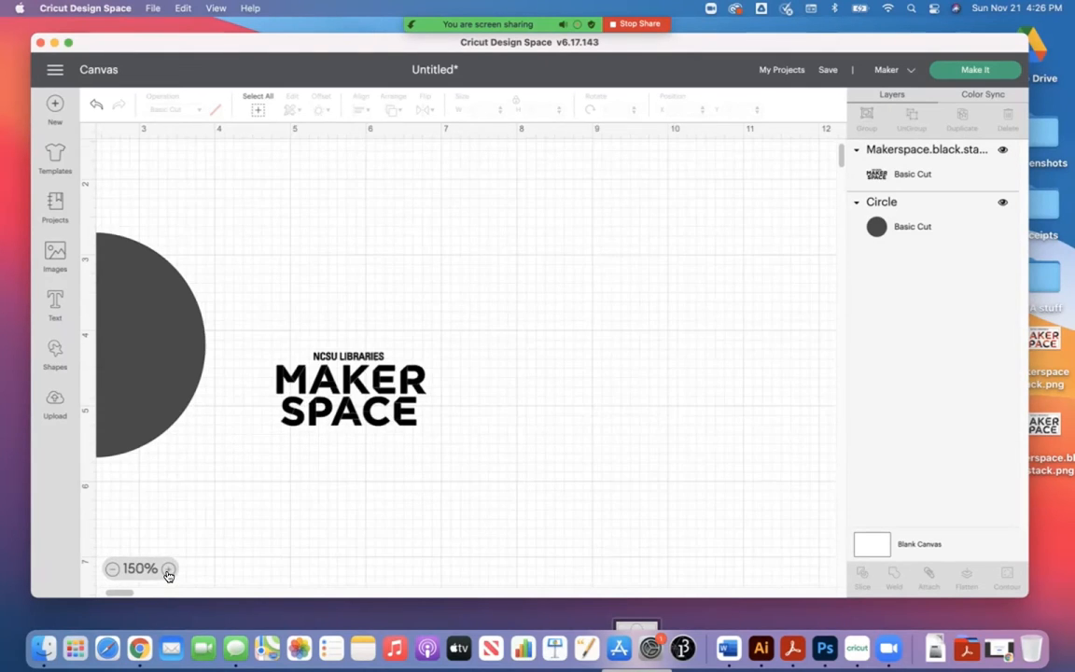
left_click(168, 570)
left_click(168, 570)
left_click(168, 570)
left_click(168, 570)
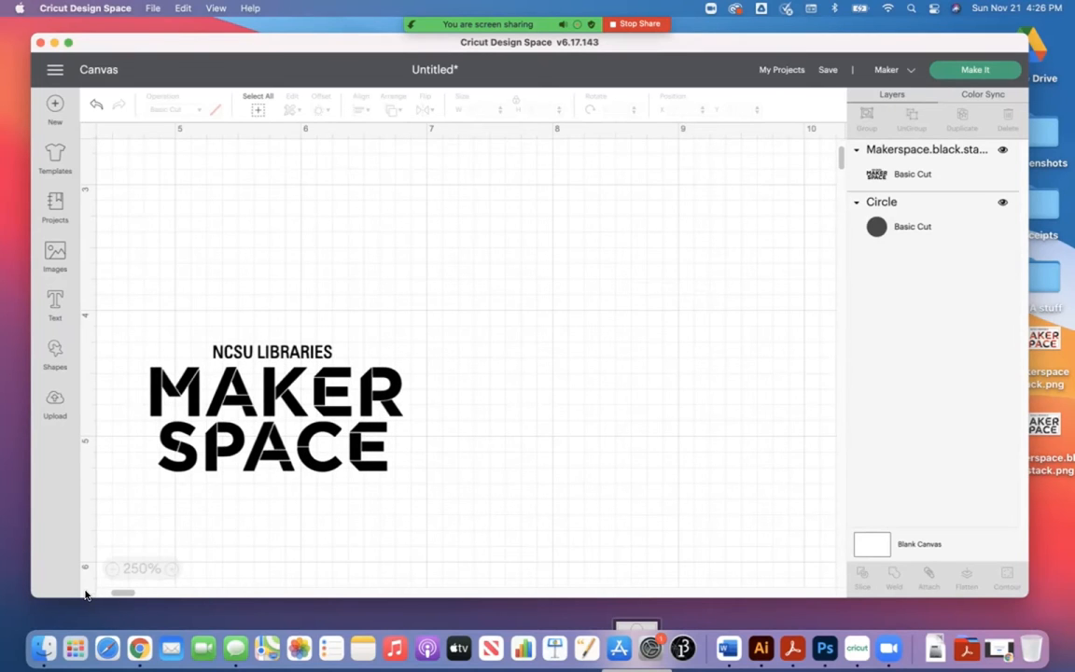
scroll(266, 387, "left", 10)
left_click_drag(121, 595, 120, 593)
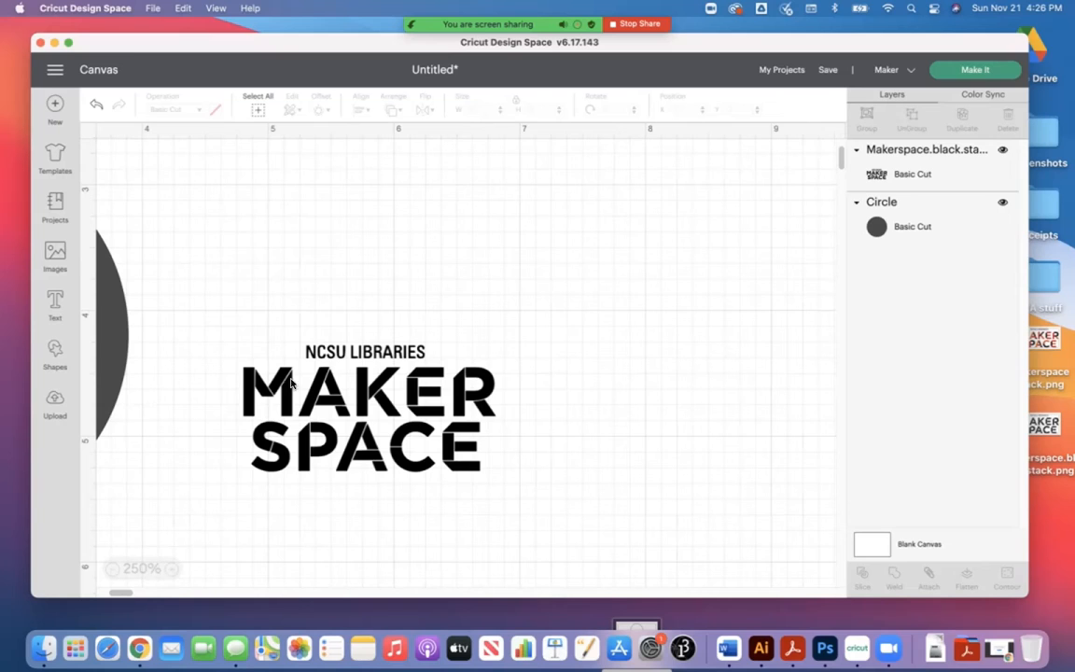
left_click(325, 361)
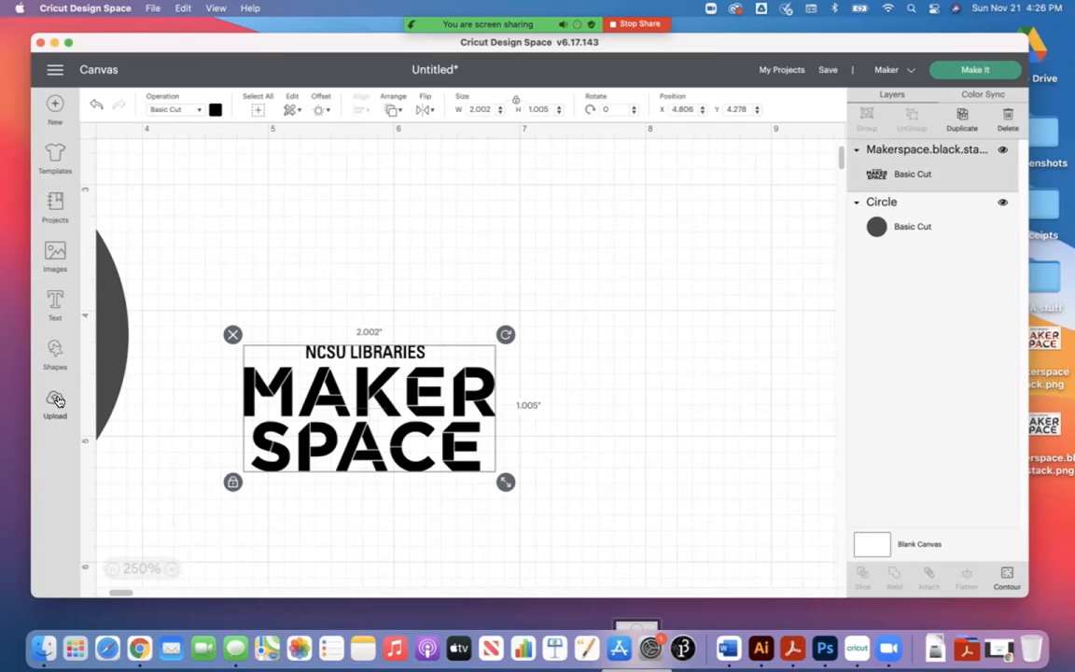
left_click(55, 353)
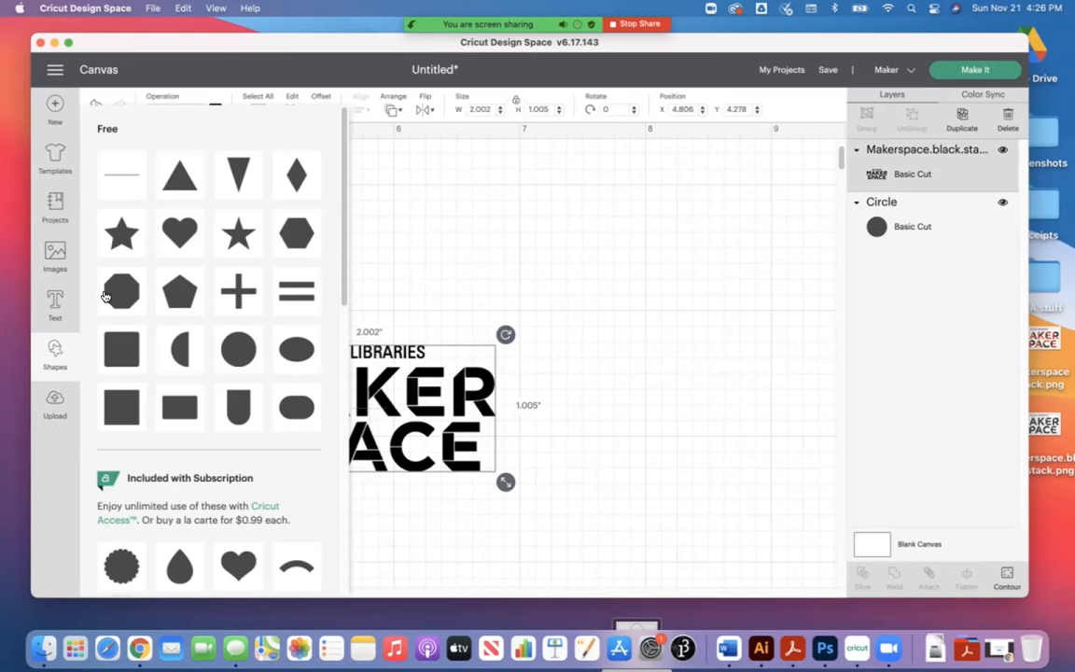
left_click(130, 401)
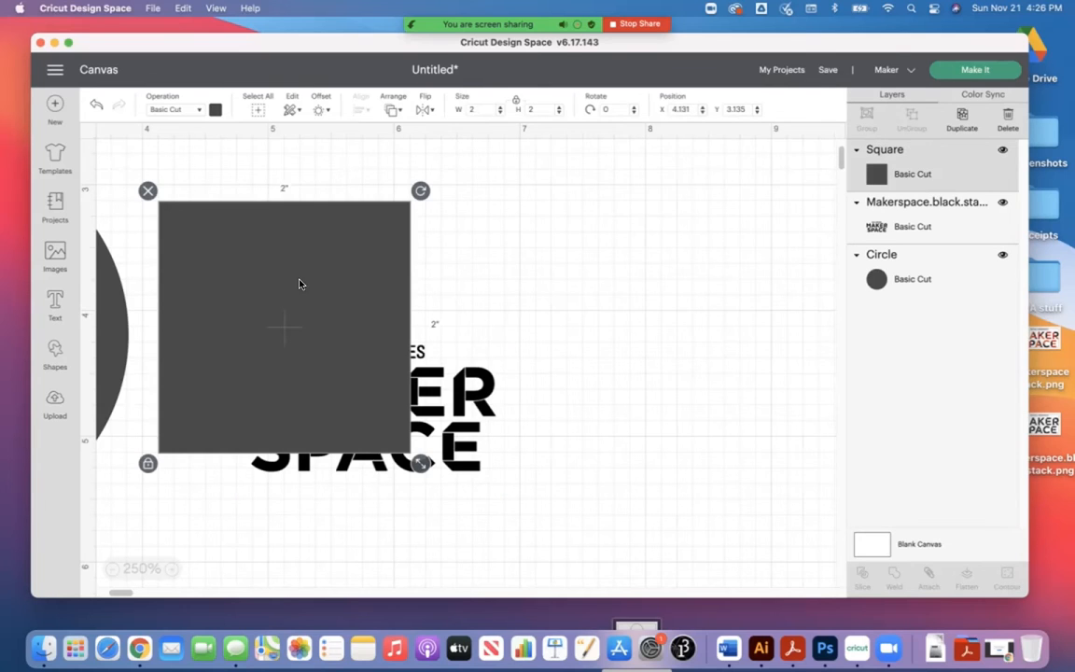
Step: Resize the square freely to about 1.6 by 0.43 inches over NCSU LIBRARIES and layer it behind the logo
left_click(146, 463)
left_click_drag(420, 463, 422, 343)
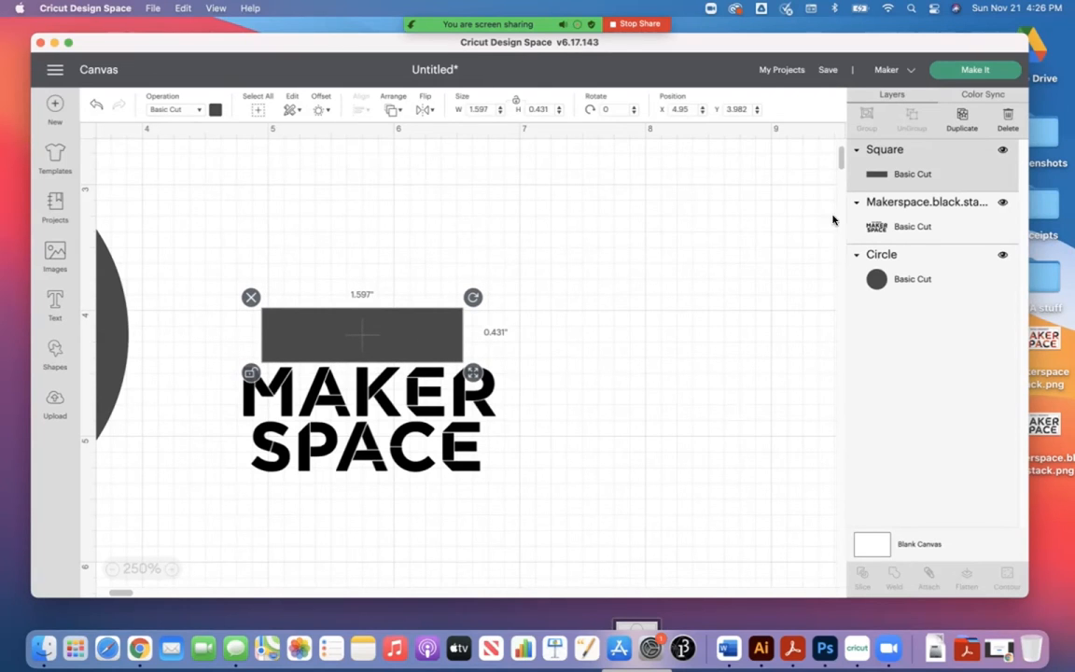
mouse_move(935, 225)
left_mouse_down()
mouse_move(936, 144)
mouse_move(919, 135)
mouse_move(936, 152)
mouse_move(930, 130)
mouse_move(910, 217)
mouse_move(912, 241)
mouse_move(927, 247)
left_mouse_up()
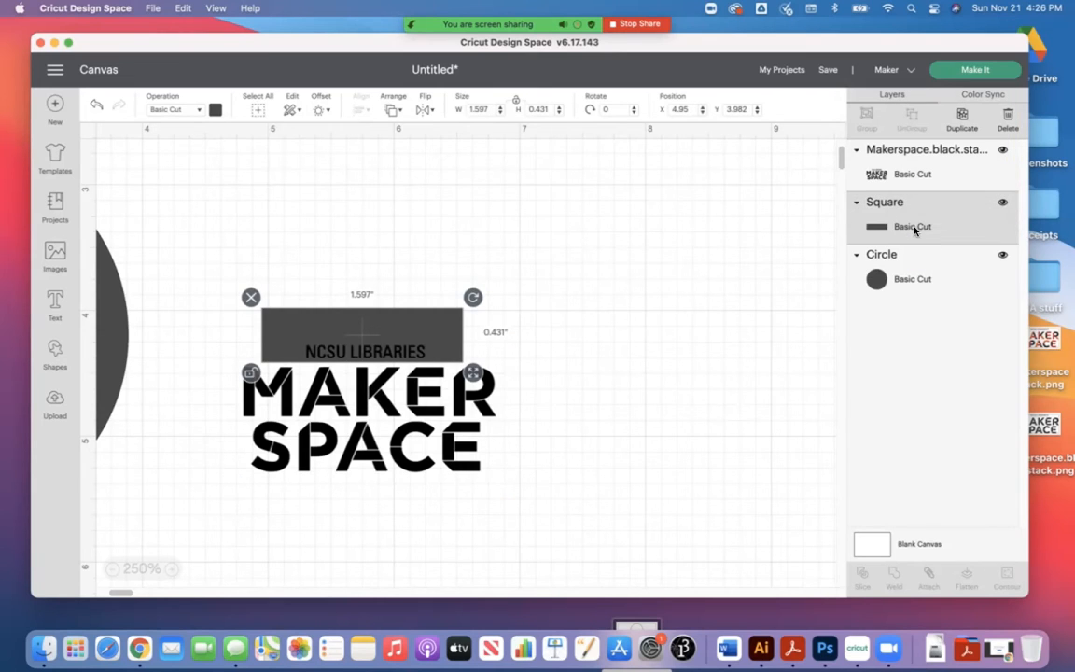
Step: Slice the Makerspace logo with the square that covers the NCSU LIBRARIES line
left_click(378, 399)
left_click(328, 330, "shift")
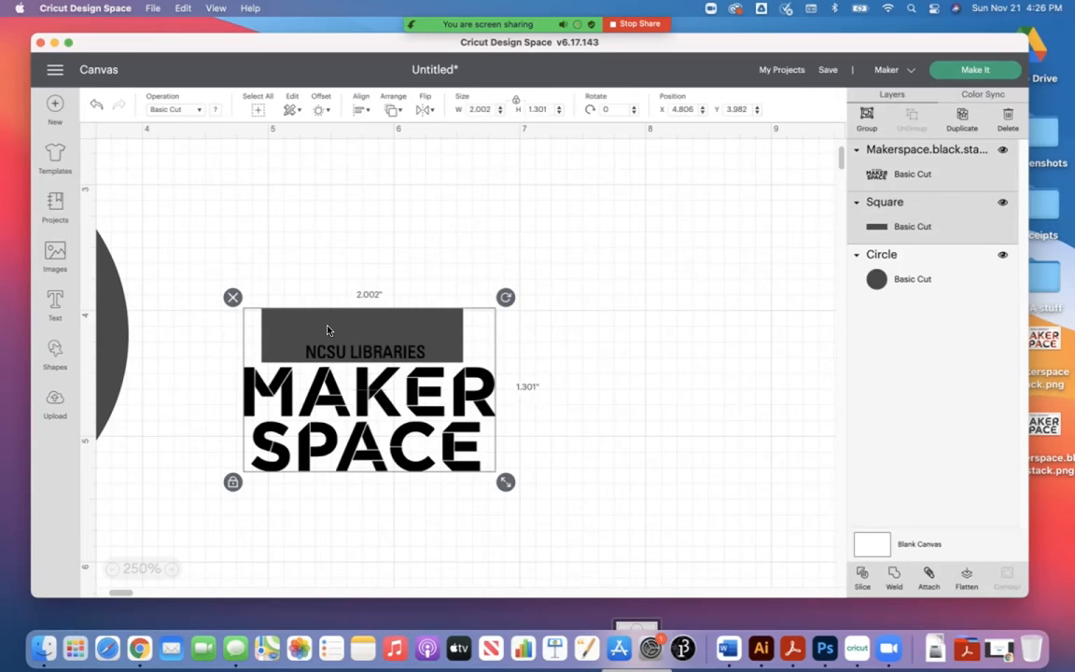
left_click(861, 577)
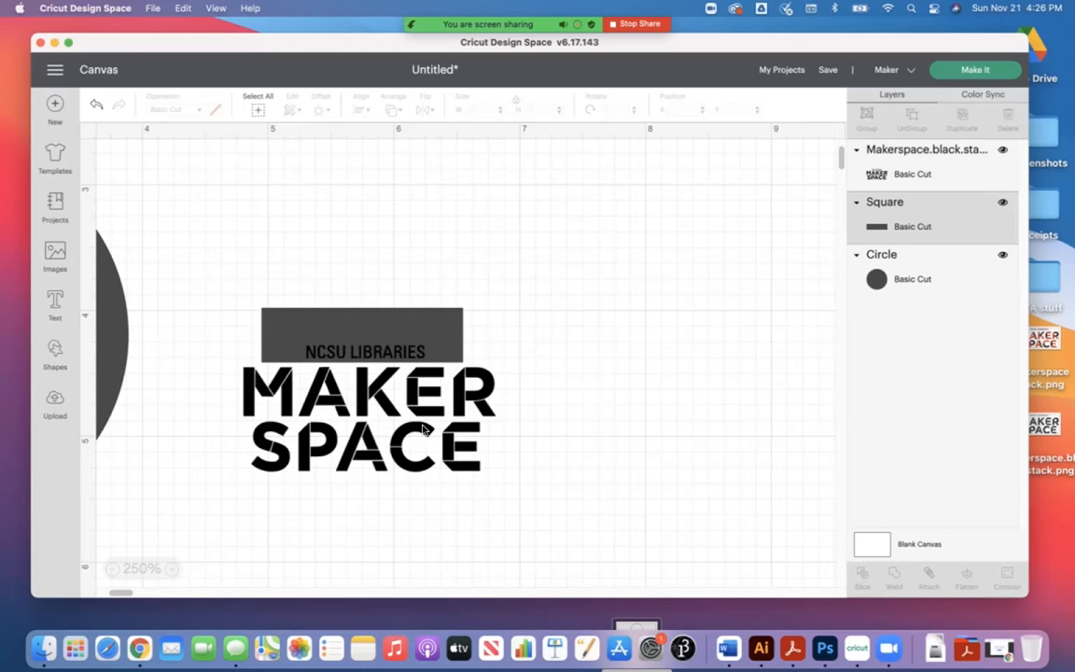
Step: Pull the sliced pieces apart, placing the NCSU LIBRARIES text above MAKER SPACE and the leftover rectangle and duplicate text off to the side
left_click_drag(417, 405, 438, 473)
left_click_drag(410, 345, 476, 295)
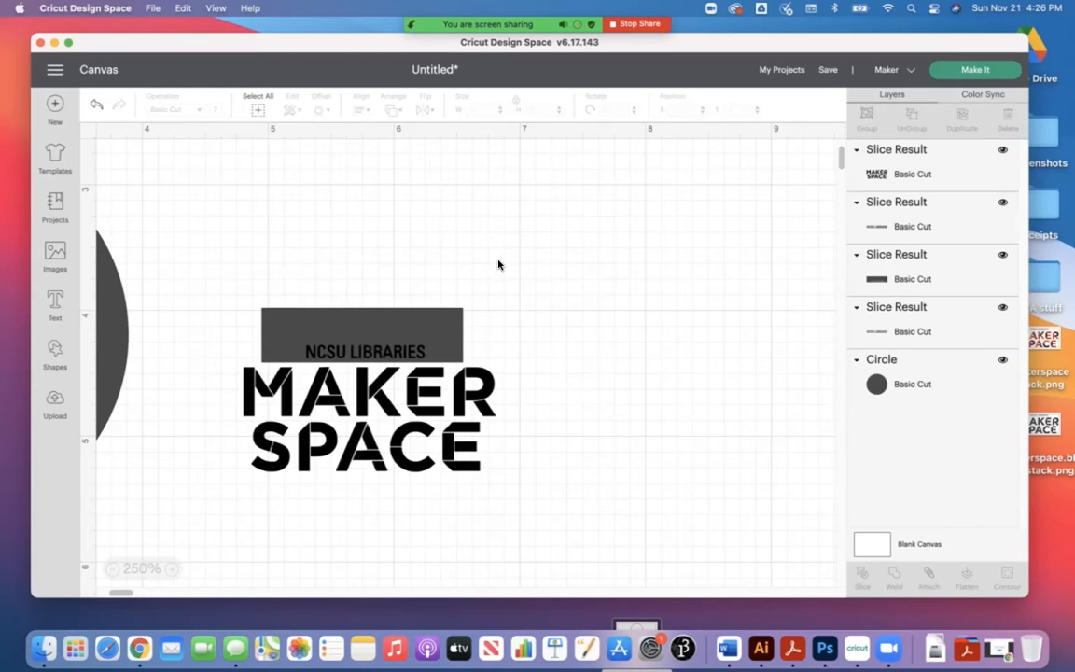
left_click_drag(357, 357, 535, 212)
left_click_drag(373, 317, 311, 193)
left_click_drag(367, 355, 703, 390)
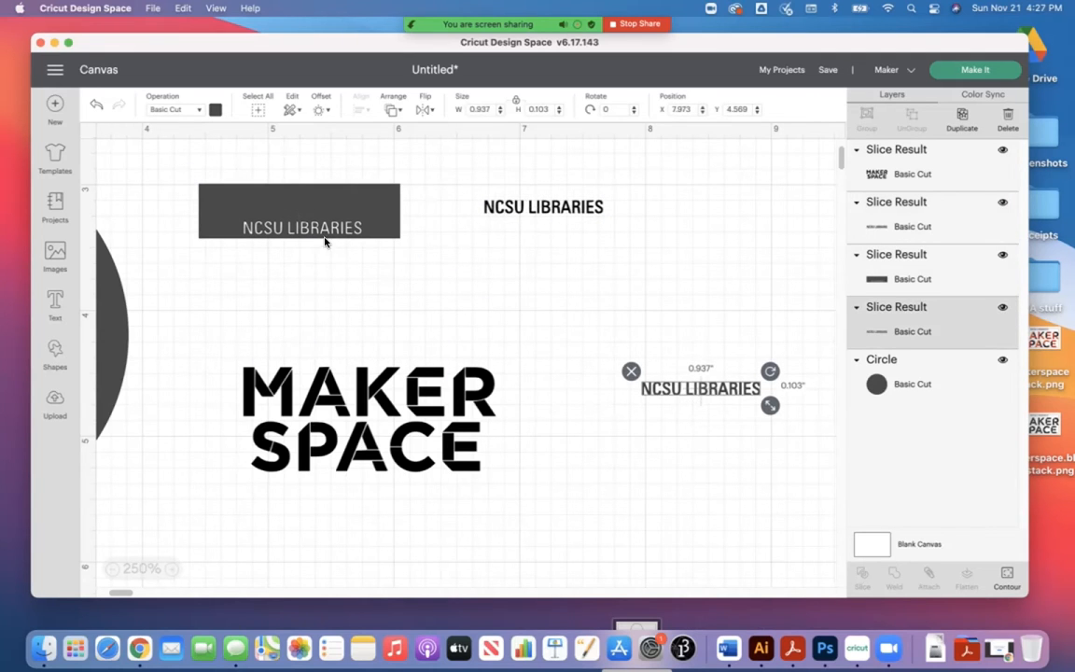
left_click_drag(373, 202, 710, 474)
left_click_drag(553, 206, 315, 316)
left_click_drag(611, 467, 664, 369)
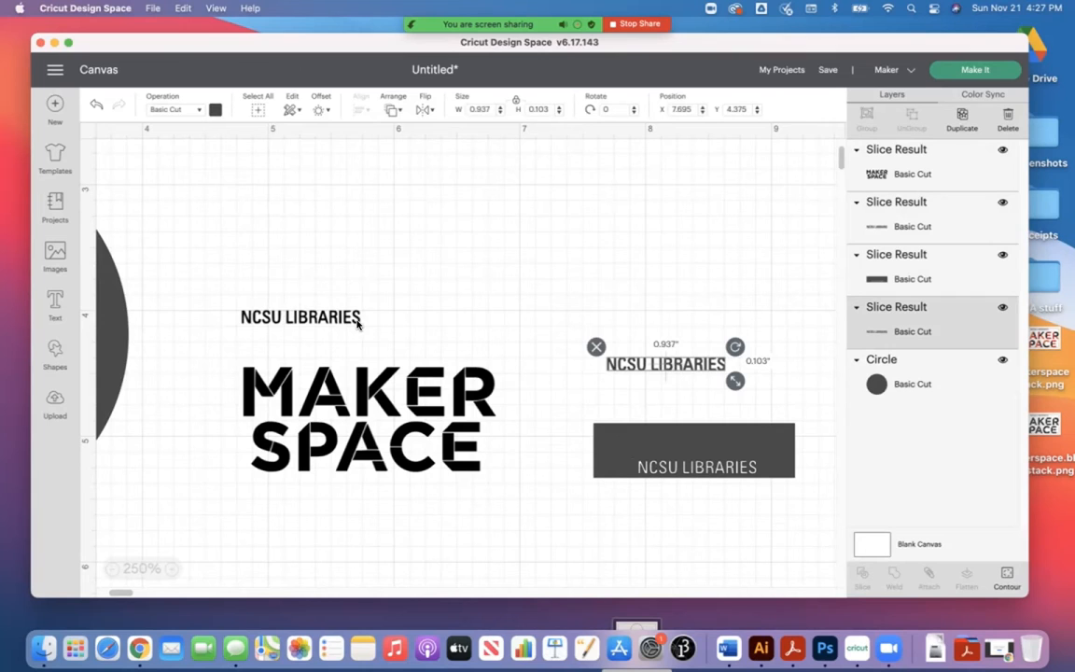
Step: Enlarge the NCSU LIBRARIES text to the width of MAKER and position it directly above that word
left_click_drag(324, 320, 496, 348)
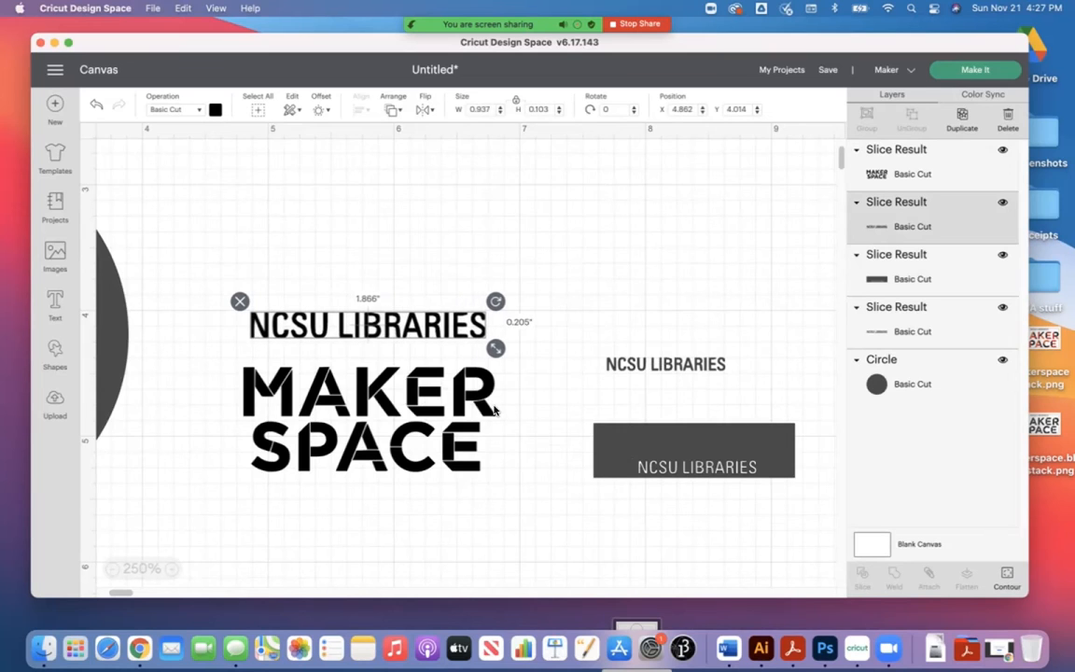
left_click_drag(411, 334, 398, 348)
left_click_drag(486, 368, 498, 370)
left_click(517, 484)
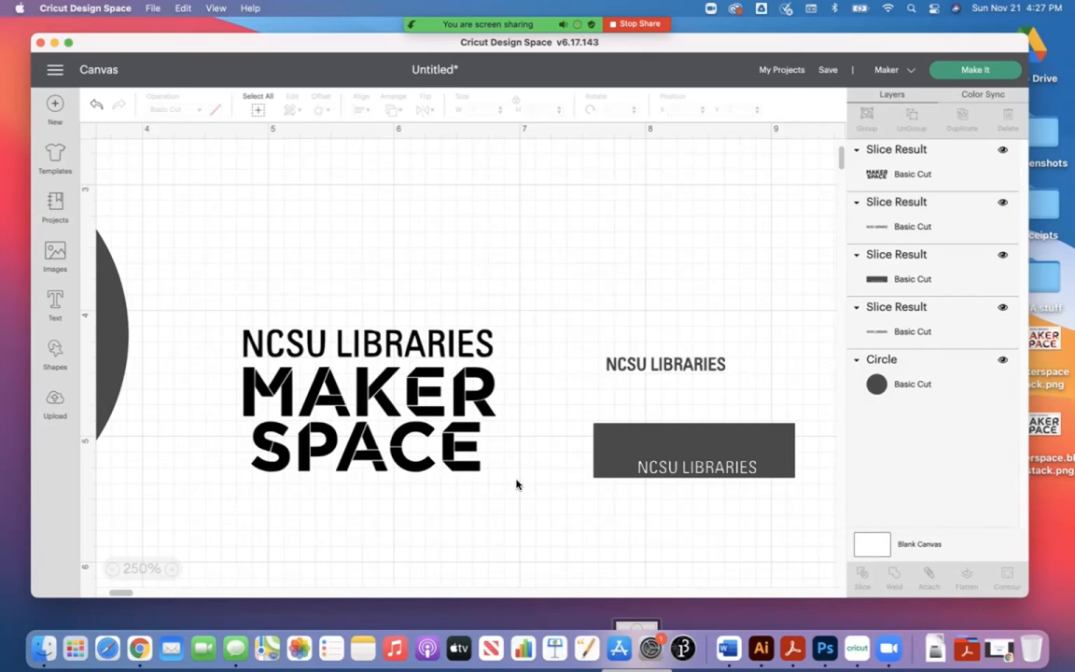
Step: Delete the leftover rectangle with cut-out lettering and the duplicate NCSU LIBRARIES text
left_click(635, 444)
key("Delete")
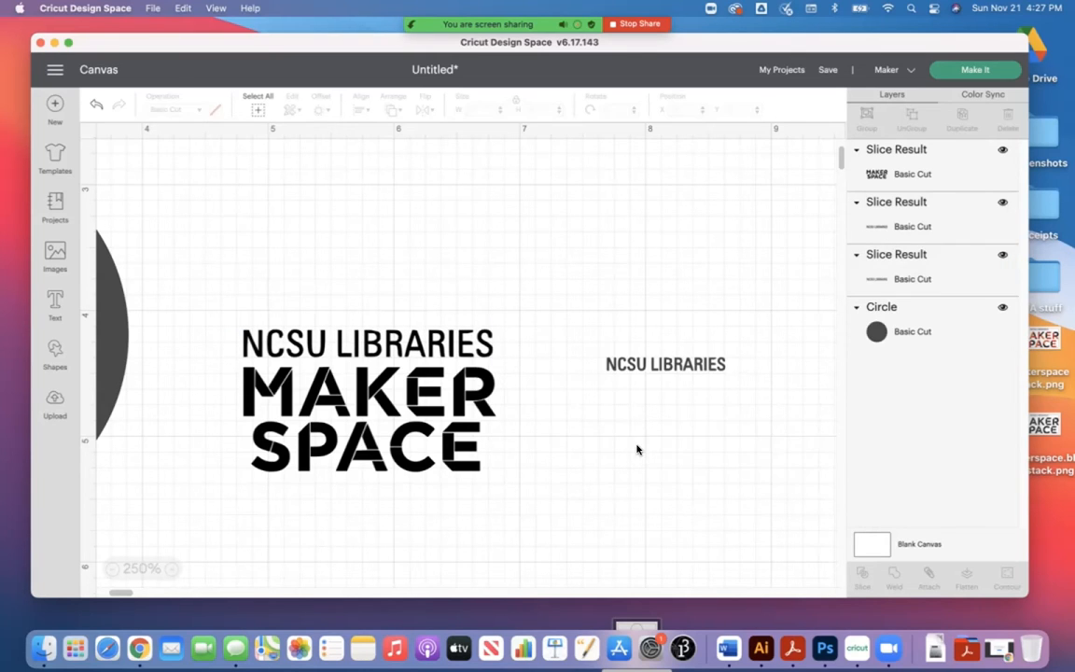
left_click(658, 362)
key("Delete")
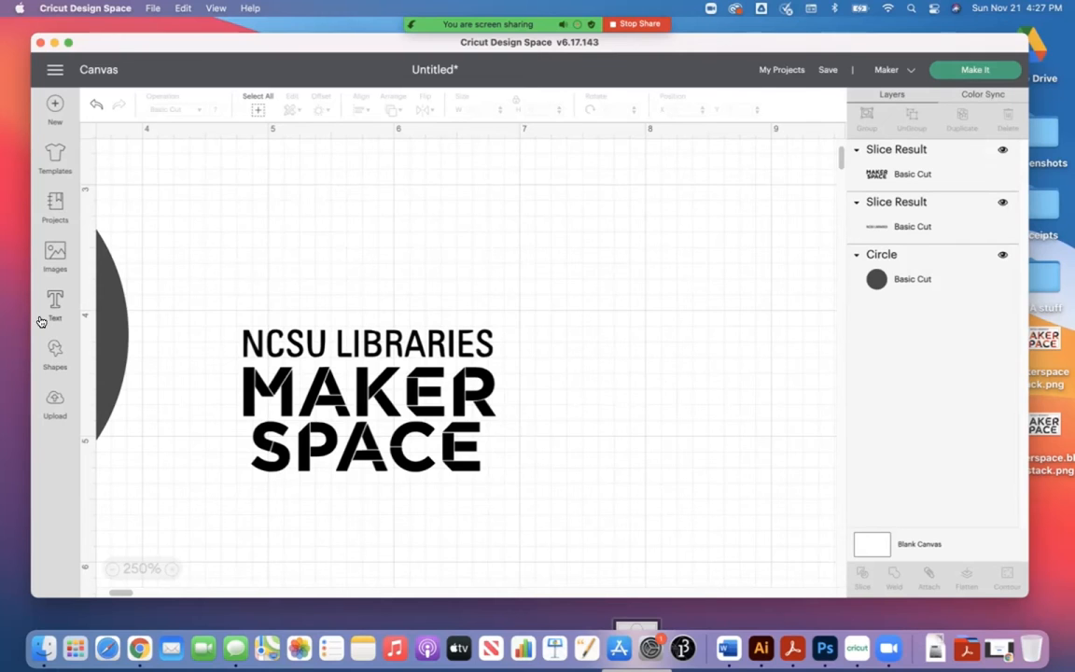
Step: Add a free square, resize it to about 2.02 by 0.62 inches over the word SPACE, and layer it behind MAKER SPACE
left_click(58, 346)
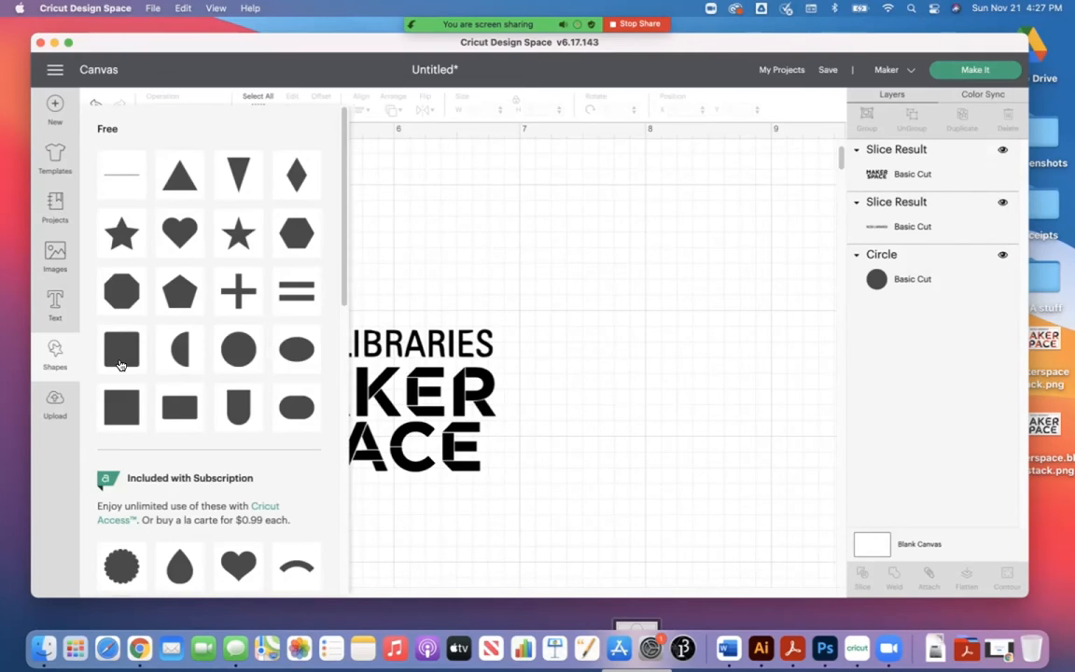
left_click(116, 415)
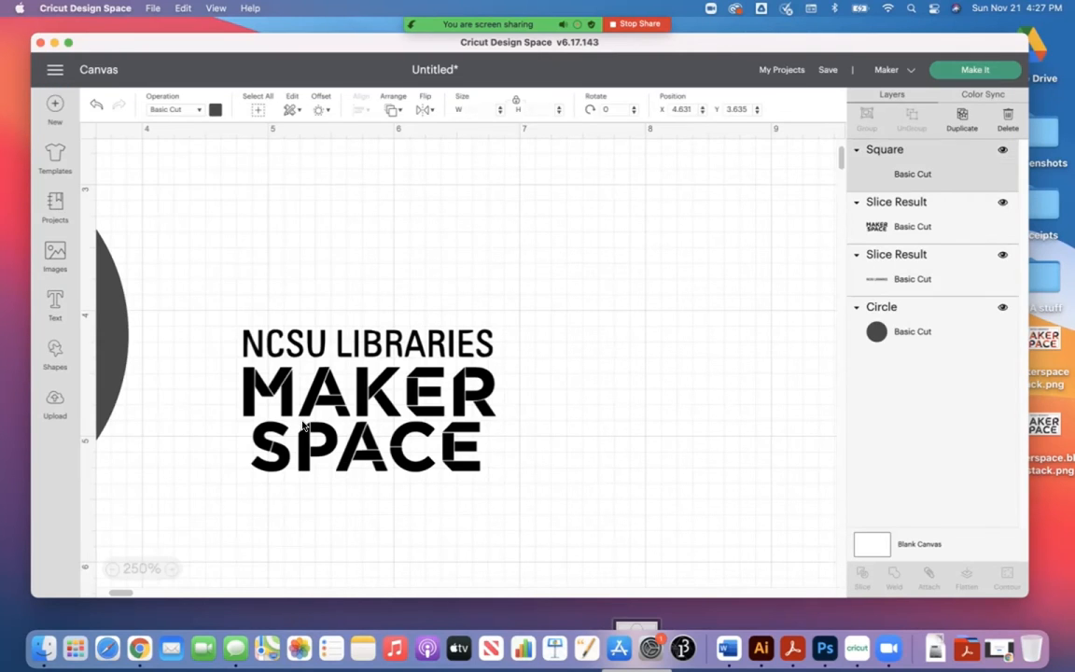
left_click_drag(291, 425, 446, 358)
left_click_drag(635, 470, 497, 499)
left_click(362, 385)
left_click_drag(919, 197, 936, 237)
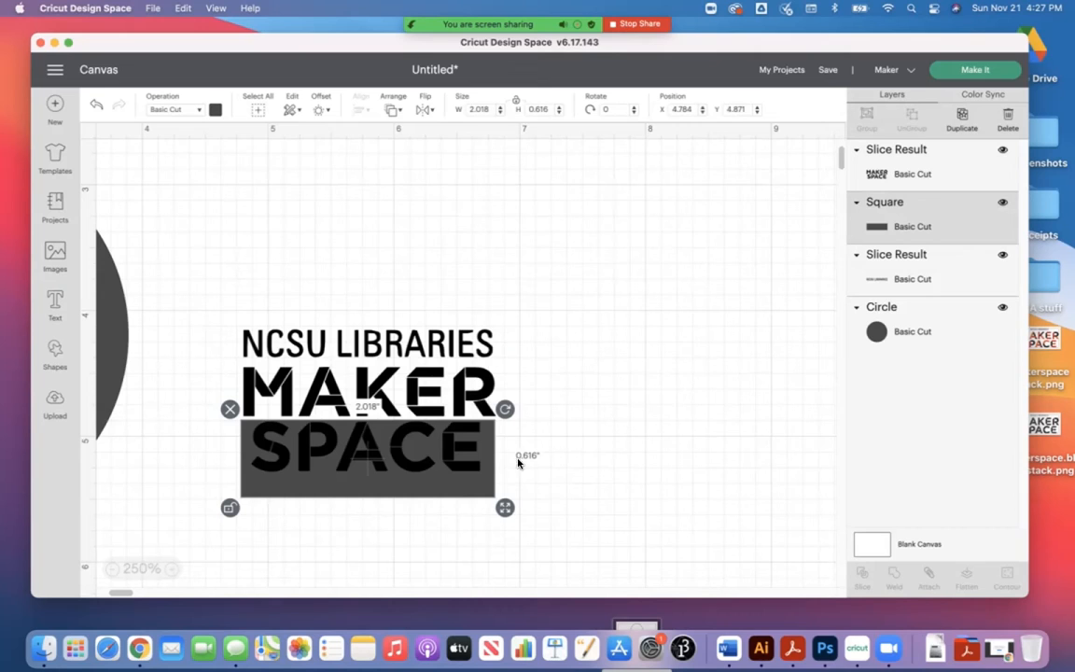
left_click_drag(429, 499, 430, 495)
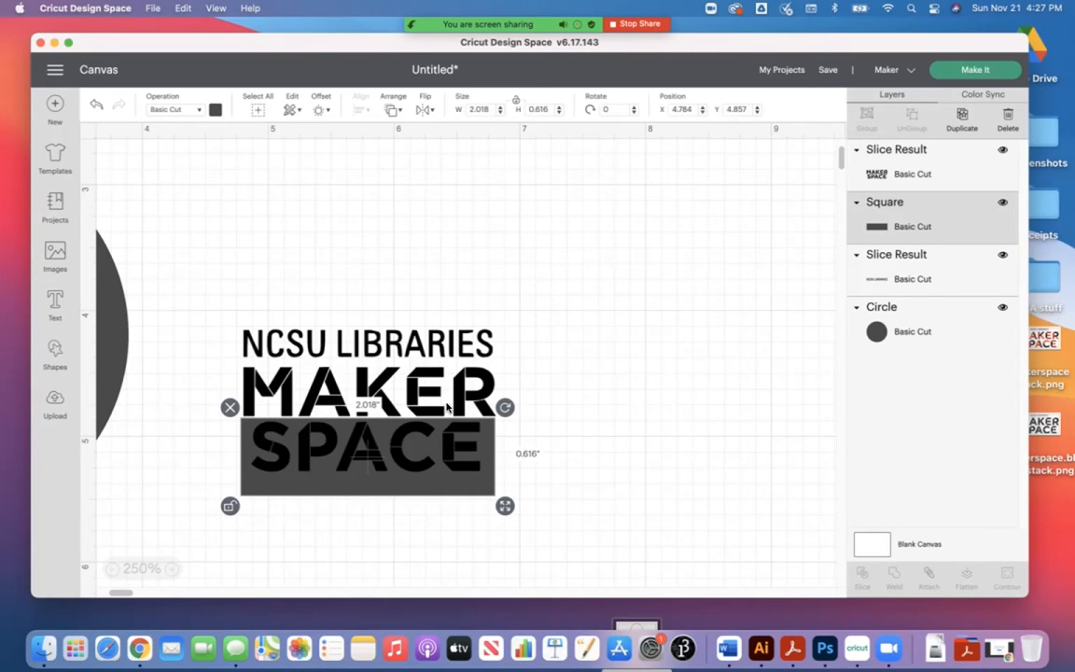
Step: Slice the word SPACE from MAKER with the square, separate the pieces, and delete the duplicate text and leftover rectangle
left_click(428, 379, "shift")
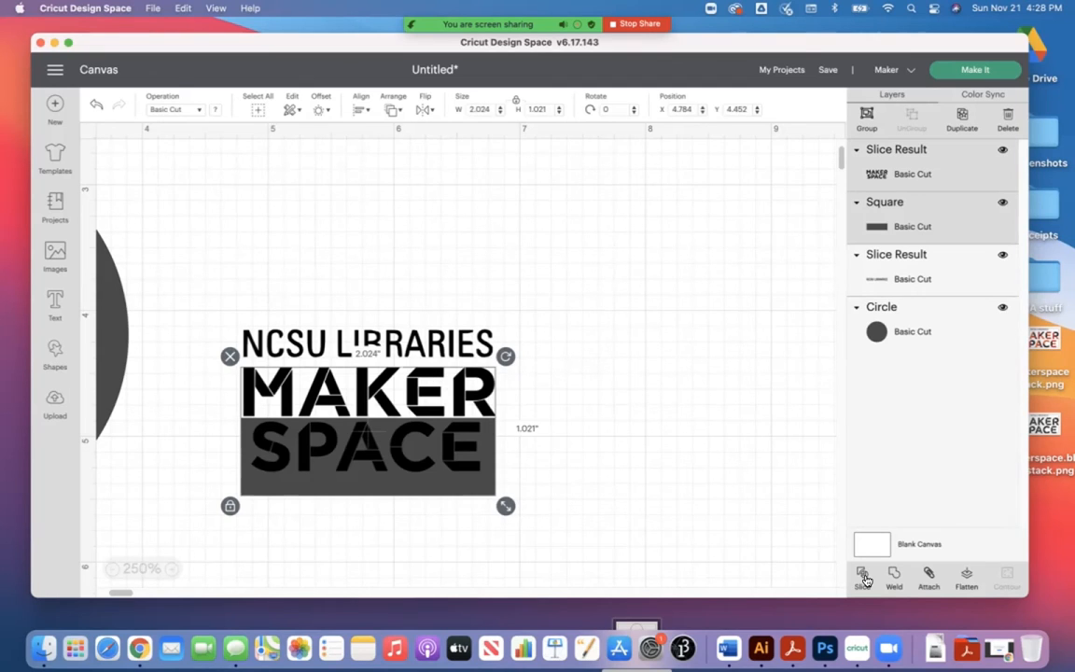
left_click(907, 565)
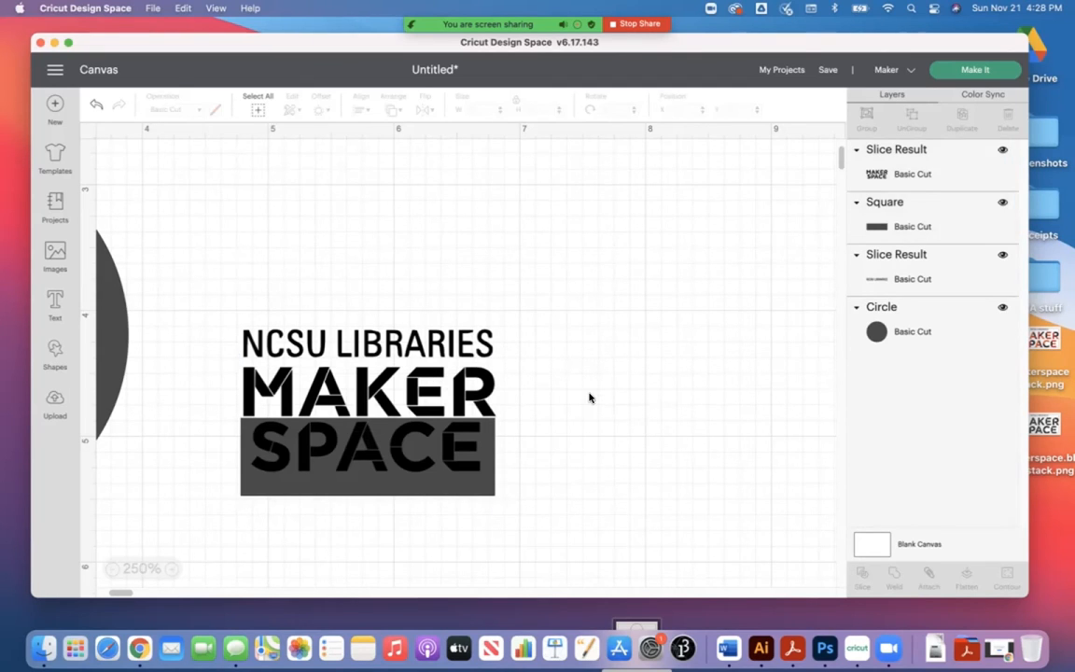
left_click_drag(463, 479, 756, 480)
left_click_drag(420, 472, 685, 560)
key("Delete")
left_click(684, 487)
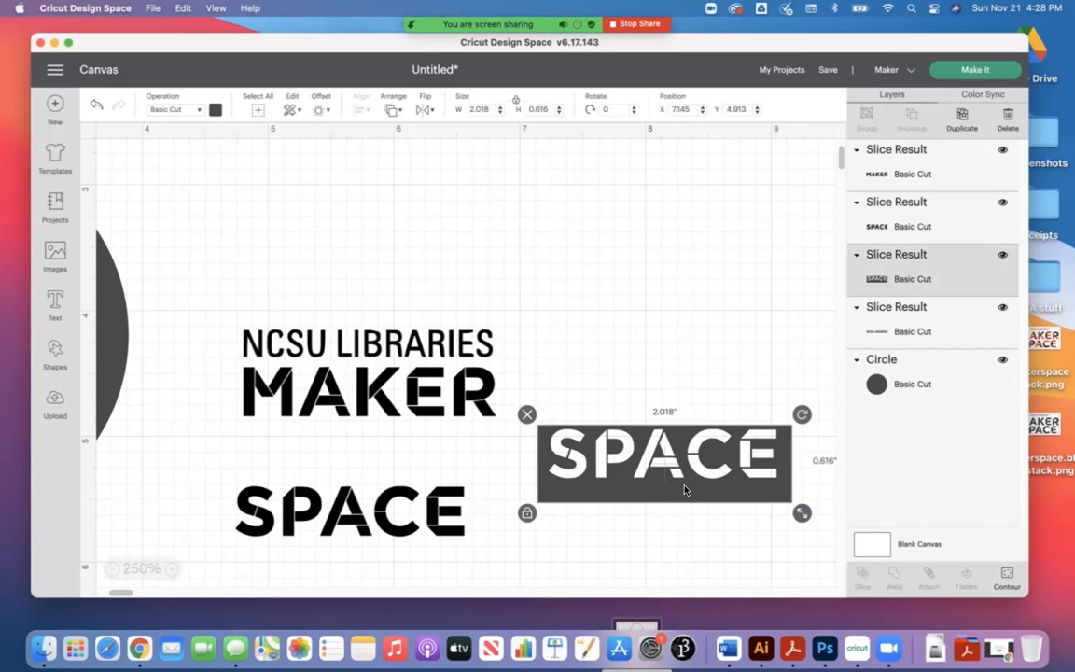
key("Delete")
Step: Move the word SPACE back under MAKER and enlarge it to about the same width
left_click_drag(411, 534, 411, 471)
left_click_drag(478, 483, 497, 493)
left_click(532, 519)
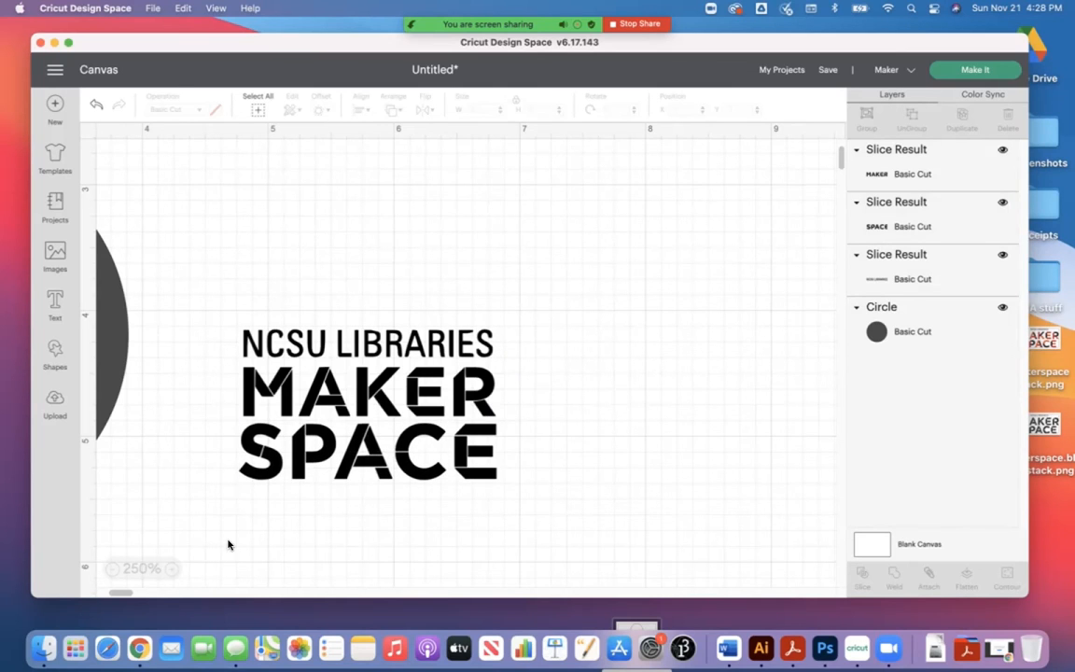
Step: Weld NCSU LIBRARIES, MAKER and SPACE into one shape and move it as a unit on the canvas
left_click(439, 428)
left_click(455, 384, "shift")
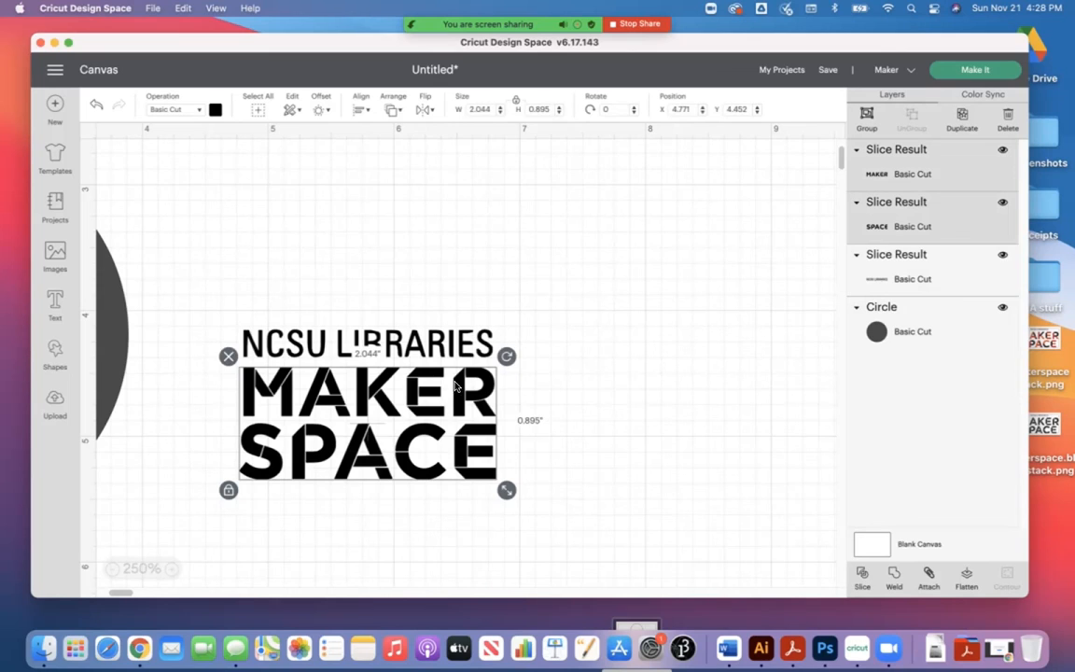
left_click(447, 347, "shift")
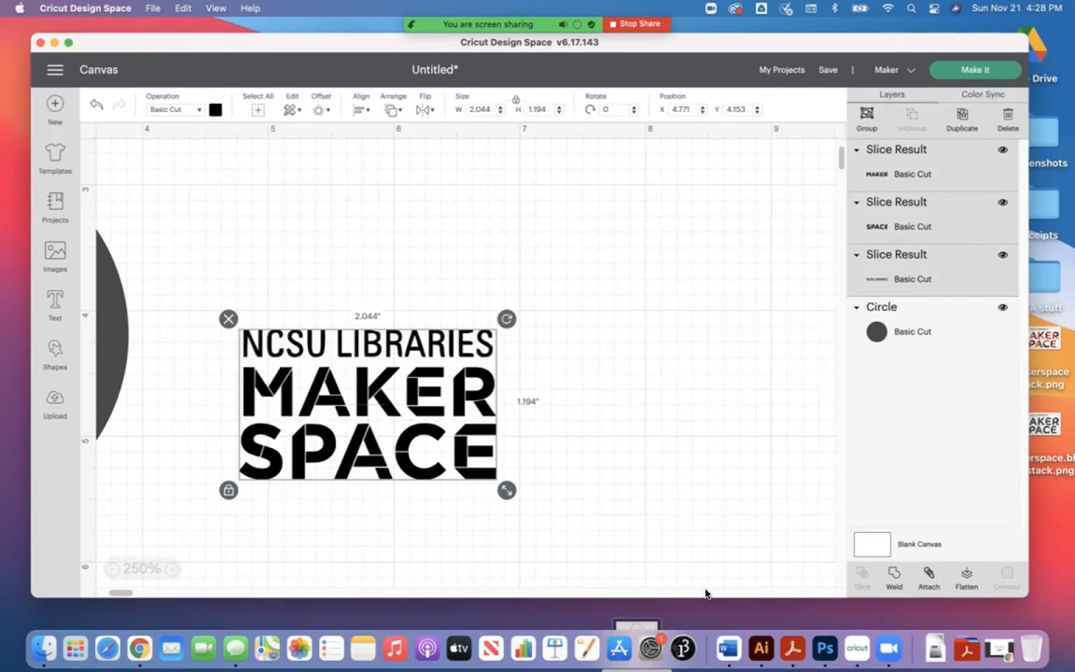
left_click(897, 574)
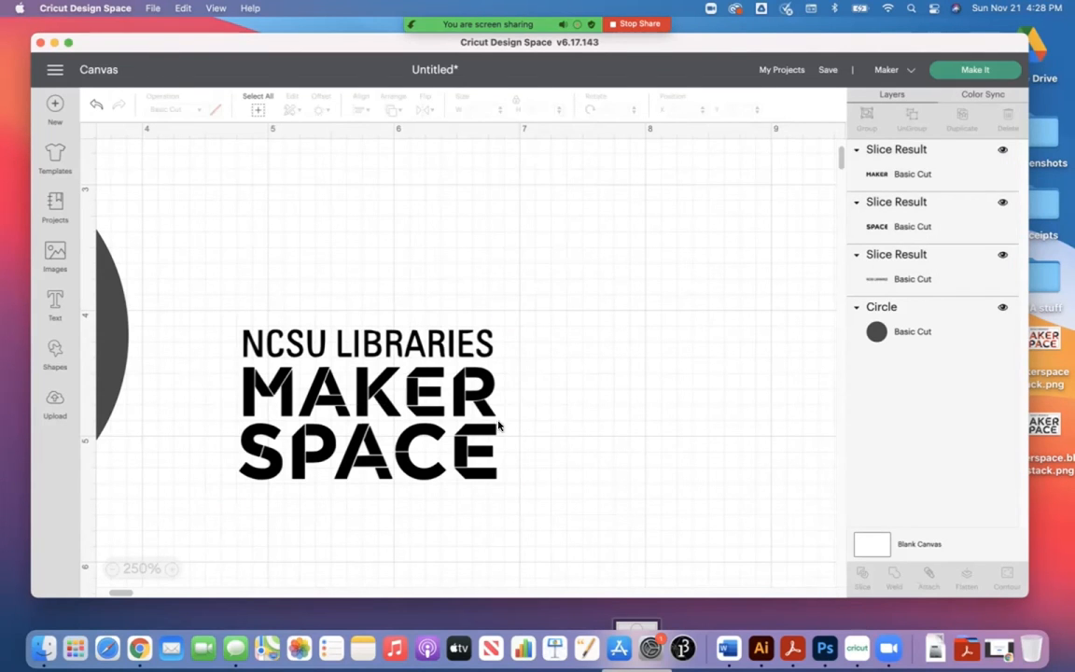
left_click_drag(408, 390, 566, 303)
left_click_drag(398, 418, 466, 390)
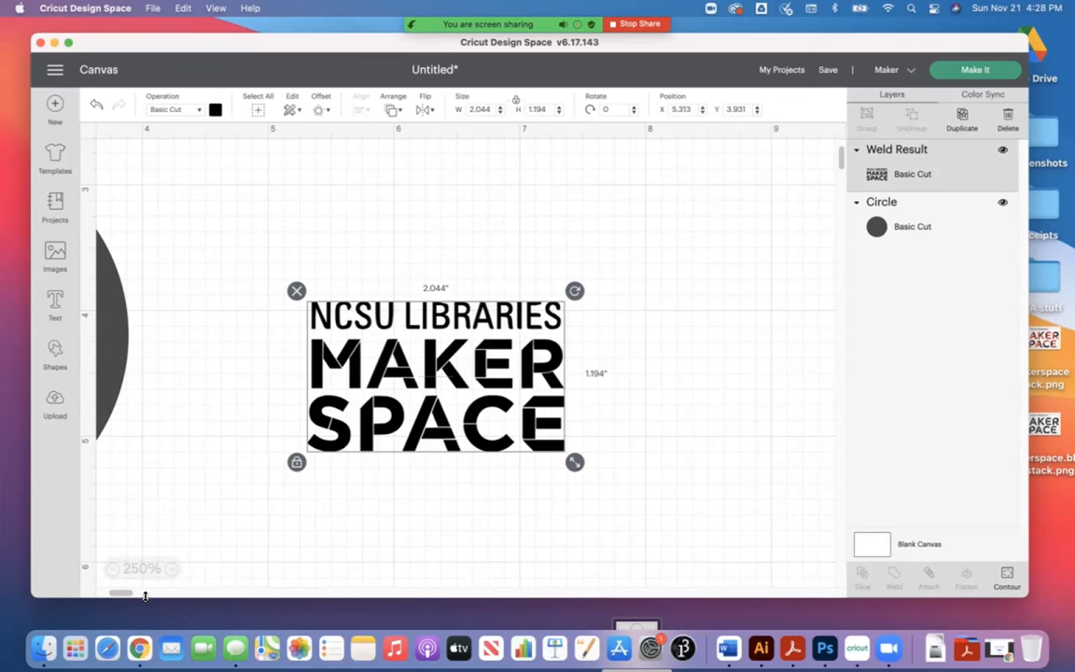
Step: Move the welded logo onto the circle and enlarge it to about 2.35 by 1.37 inches
left_click(113, 569)
left_click(114, 569)
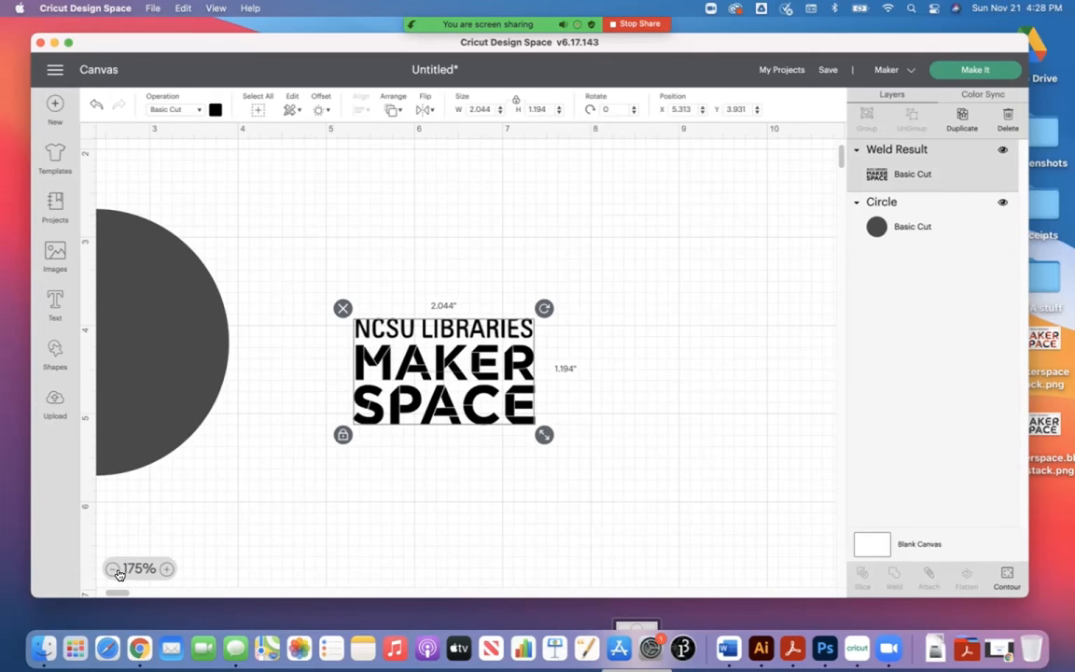
left_click(112, 569)
left_click_drag(359, 360, 173, 346)
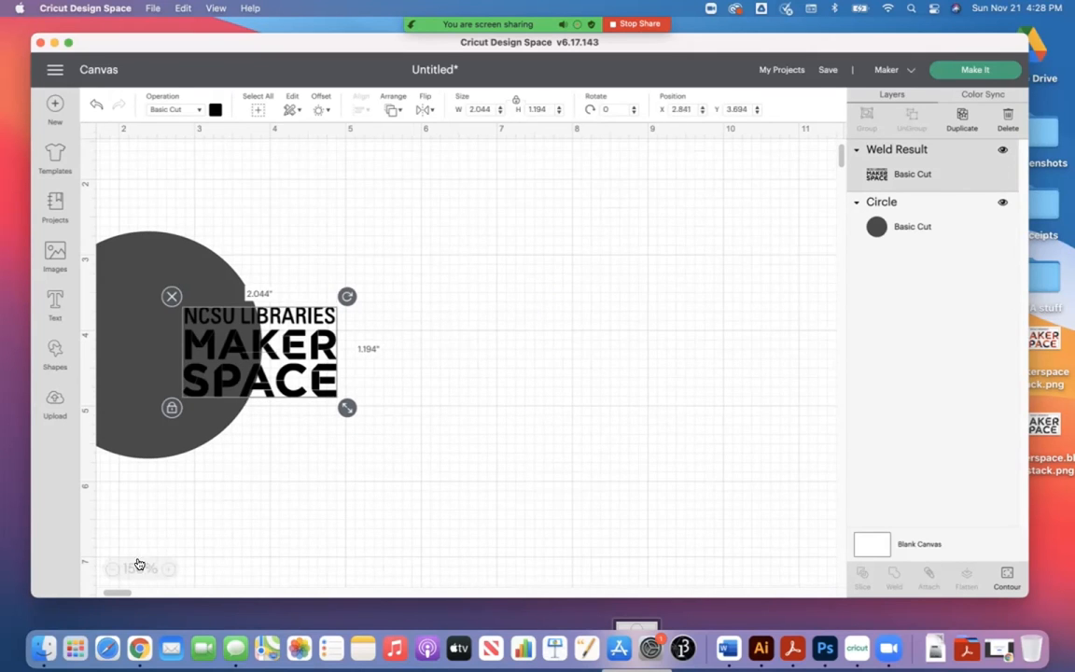
left_click_drag(121, 593, 116, 593)
left_click_drag(405, 387, 370, 414)
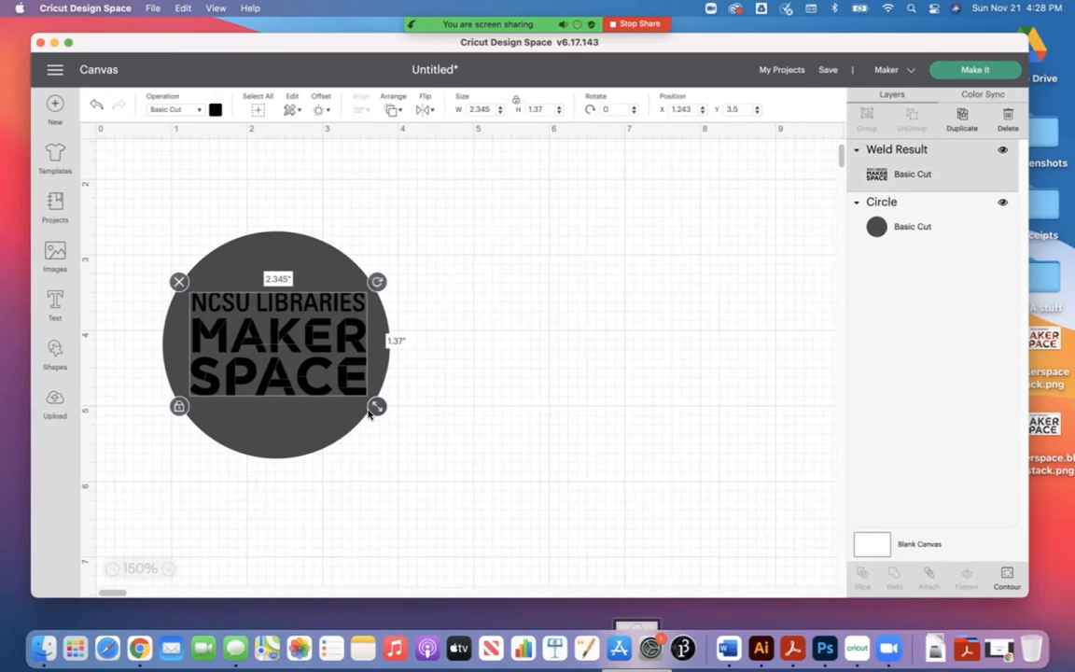
Step: Align the welded logo and the circle with Center Horizontally and Center Vertically
left_click(304, 430, "shift")
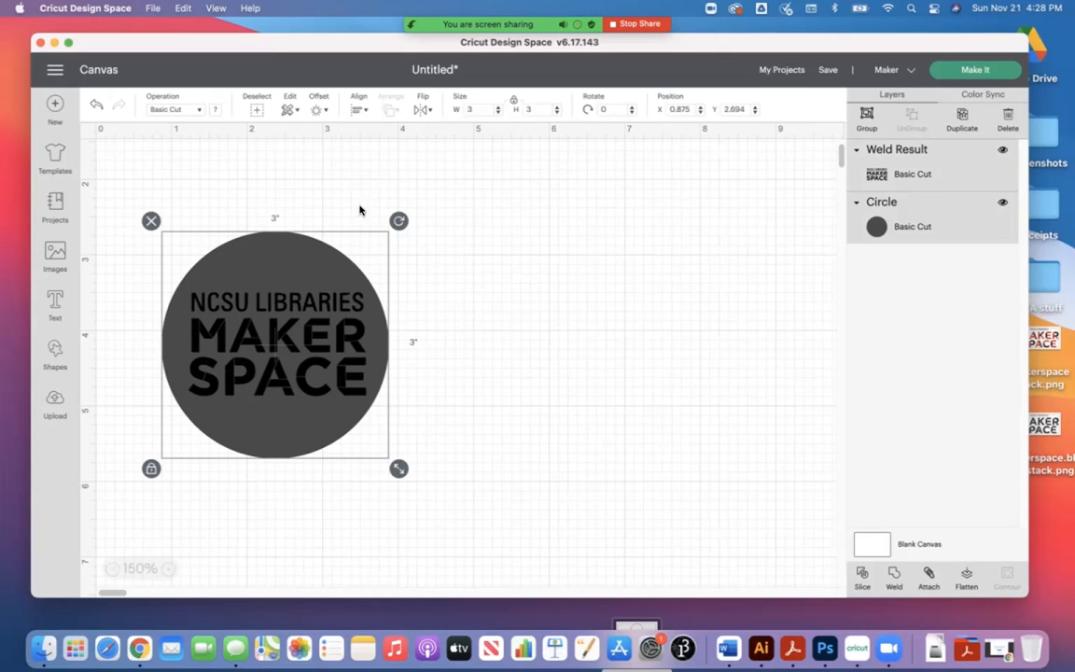
left_click(357, 110)
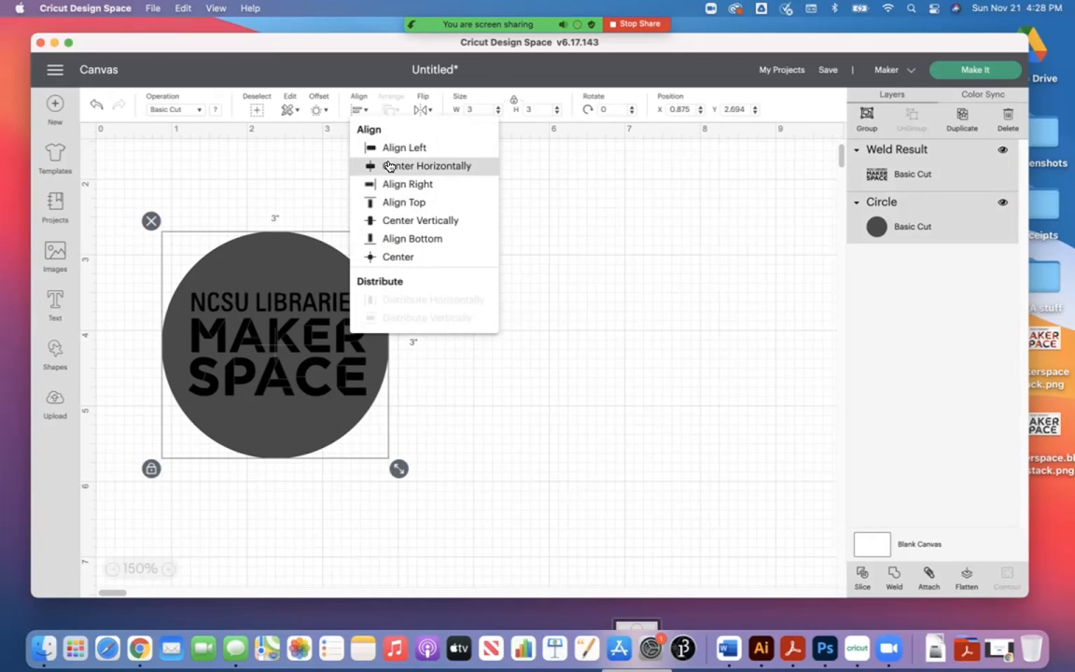
left_click(401, 166)
left_click(360, 111)
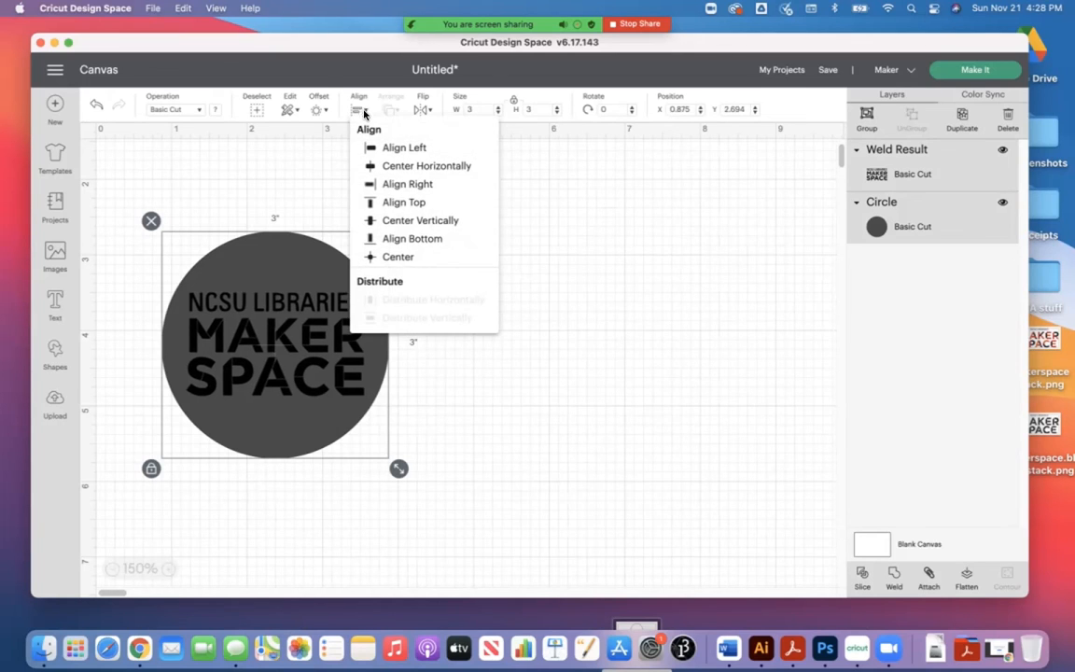
left_click(429, 227)
left_click(540, 362)
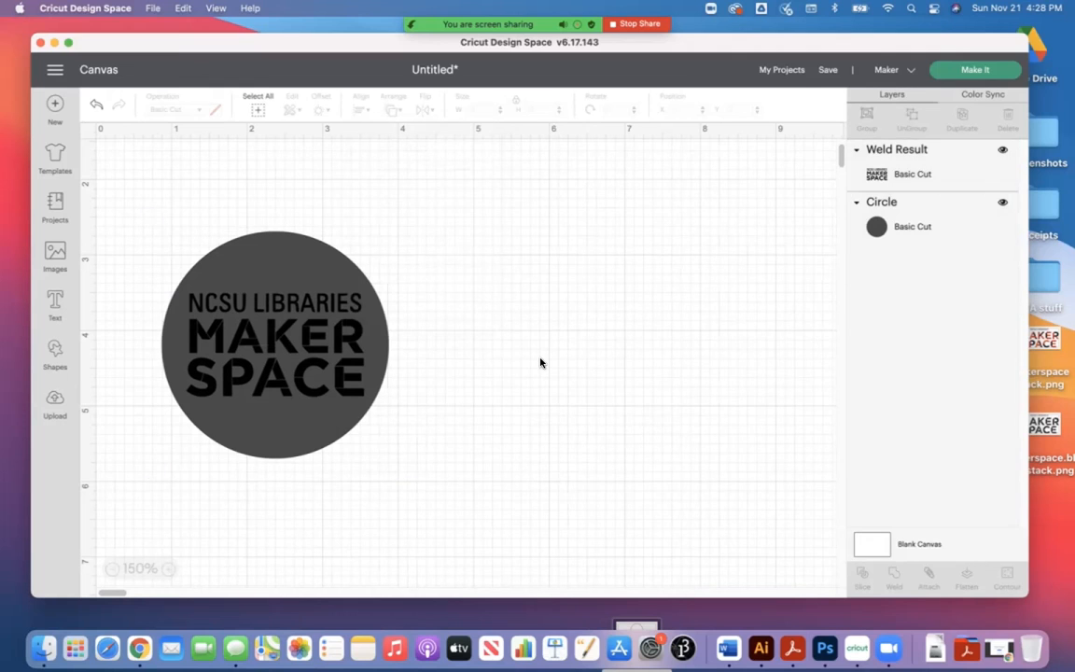
Step: Move the logo and circle together to the upper-left area of the canvas and slice the logo out of the circle
left_click_drag(467, 462, 313, 277)
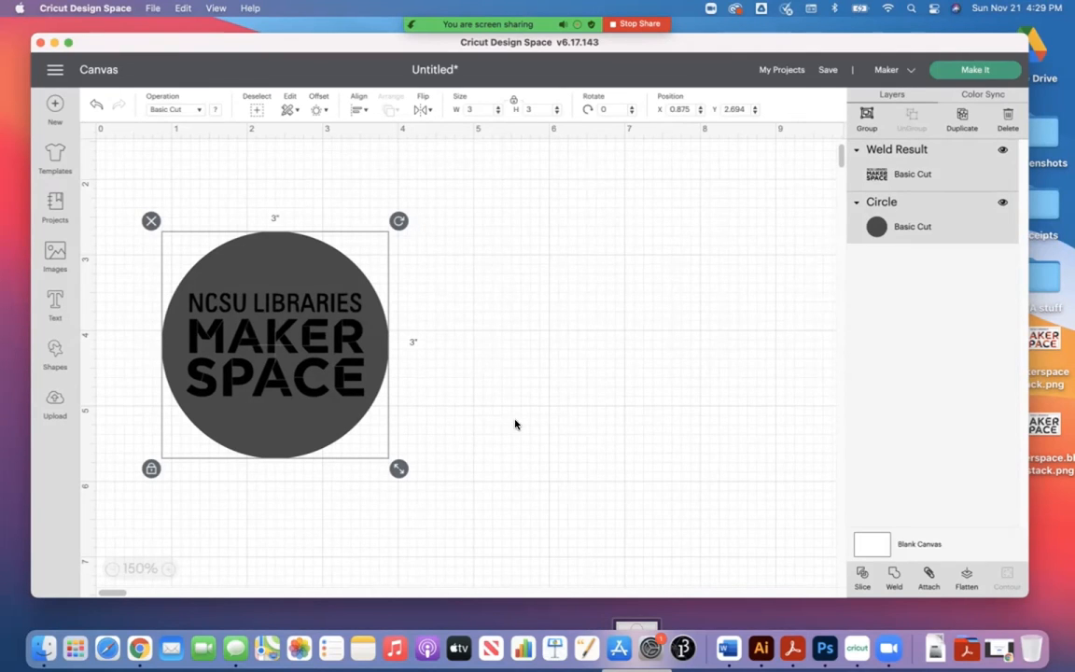
left_click_drag(301, 449, 245, 367)
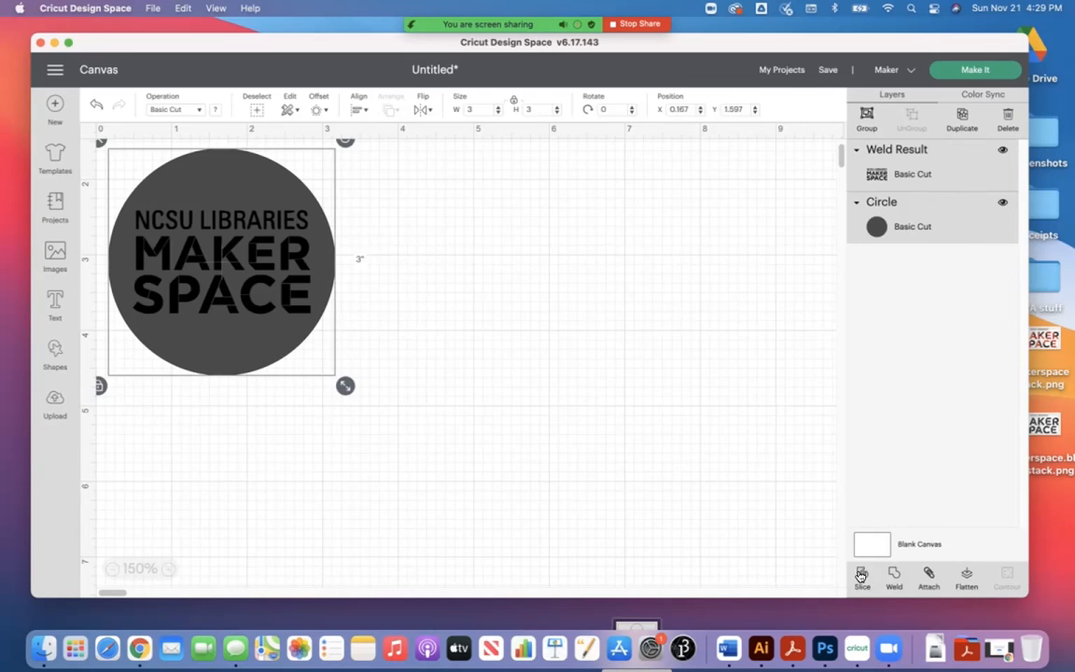
left_click(774, 519)
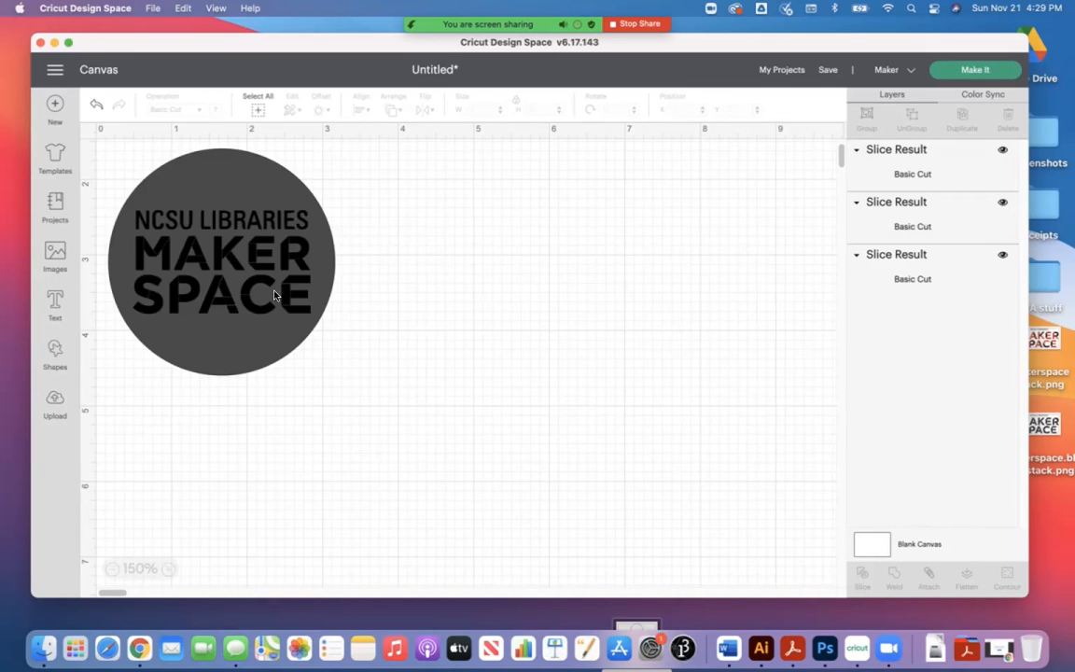
Step: Separate the sliced pieces and delete both solid logo copies, keeping only the circle with the cut-out logo
left_click_drag(261, 283, 539, 361)
left_click_drag(223, 278, 301, 514)
left_click(270, 298)
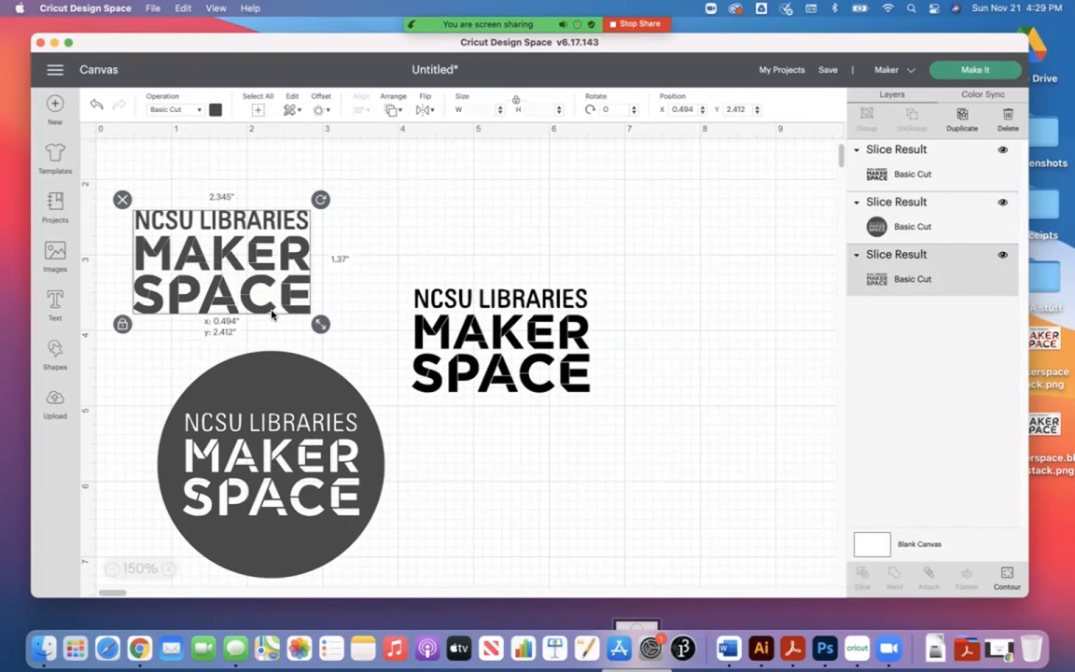
key("Delete")
left_click(420, 360)
key("Delete")
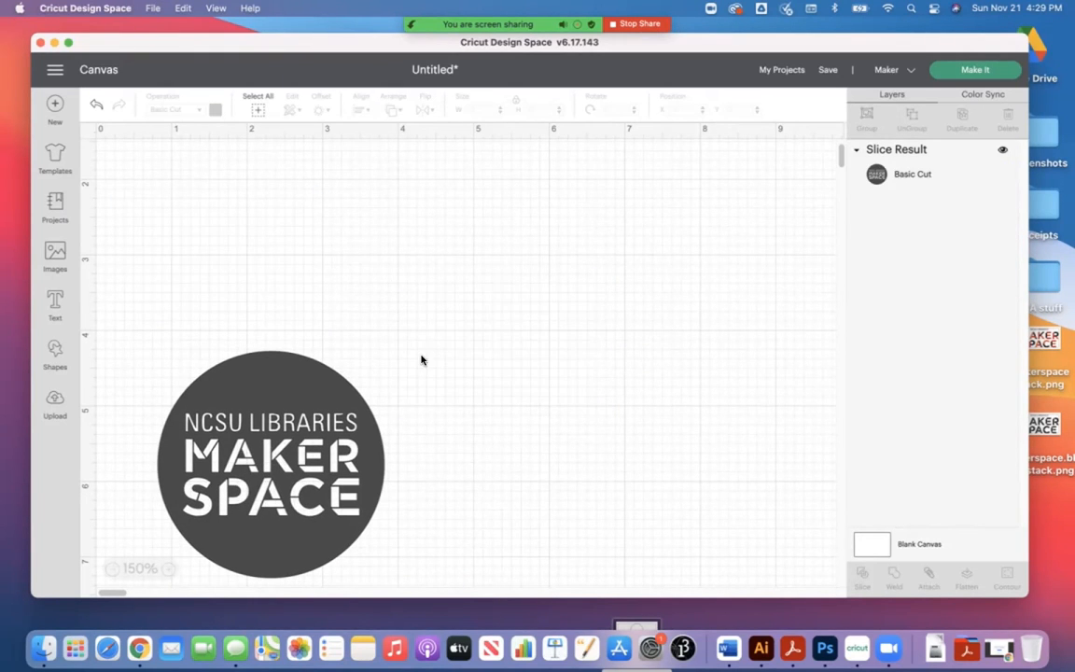
Step: Move the cut-out circle to the upper-left area of the canvas and open the mat preparation preview for cutting
left_click_drag(308, 374, 260, 173)
left_click(389, 244)
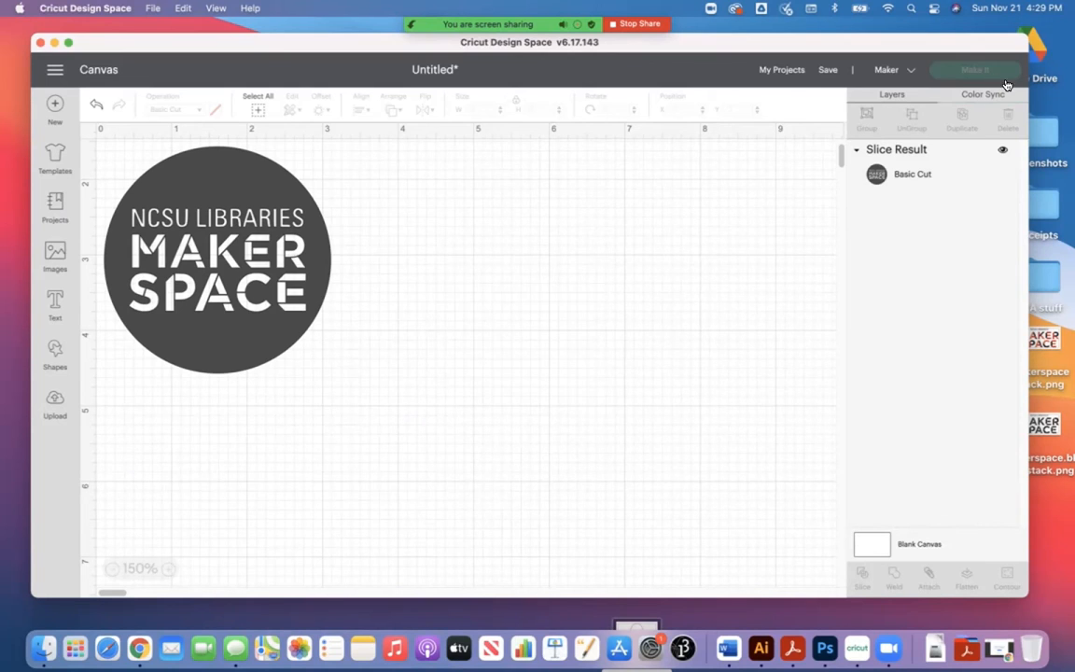
left_click(948, 76)
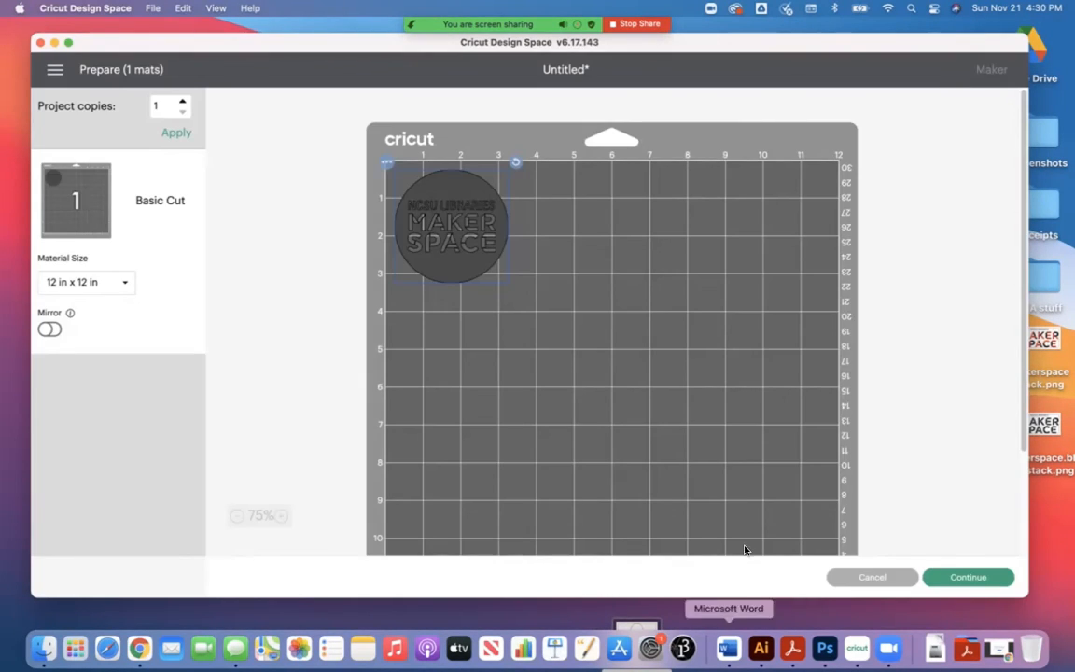
Step: Continue from the mat preview to the make stage, dismiss the connection instructions, and connect the Maker : 0 USB machine
left_click(970, 576)
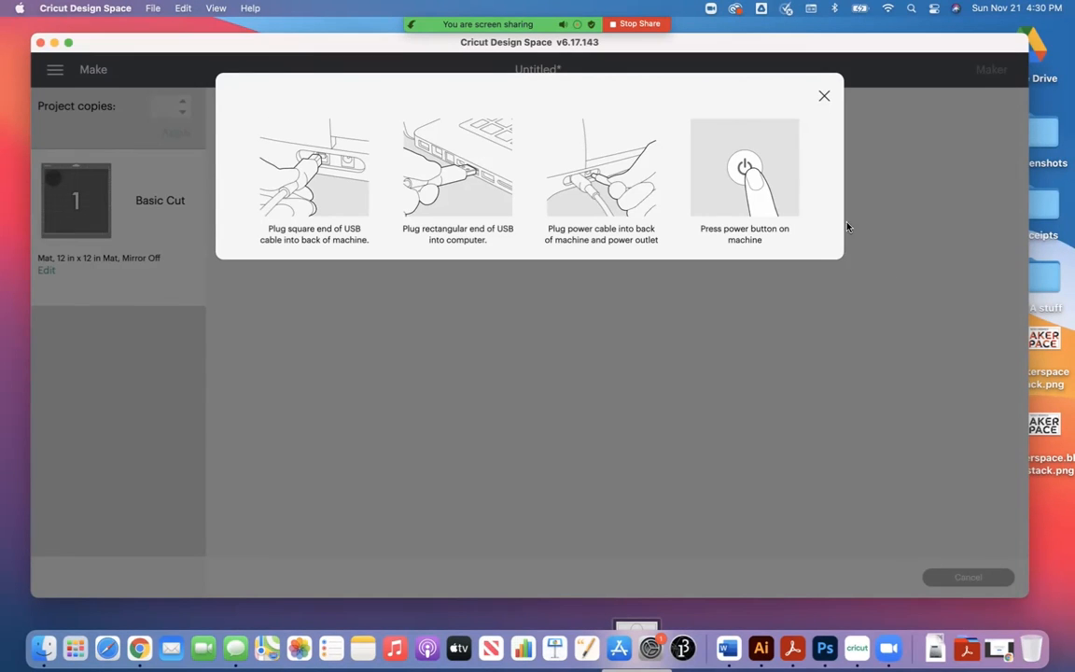
left_click(824, 95)
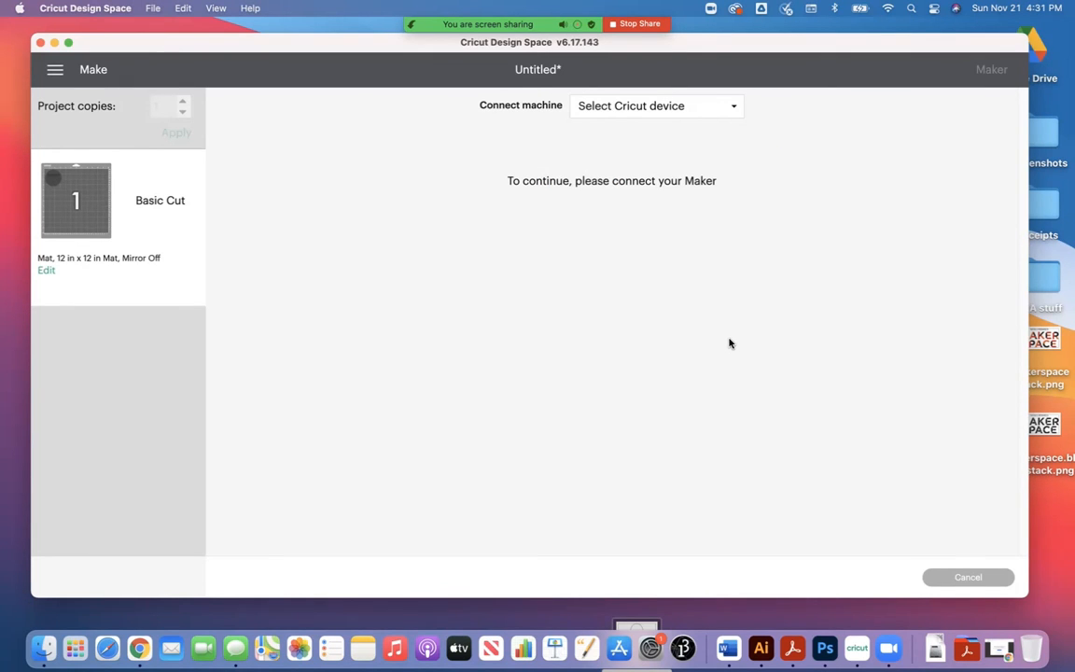
left_click(658, 107)
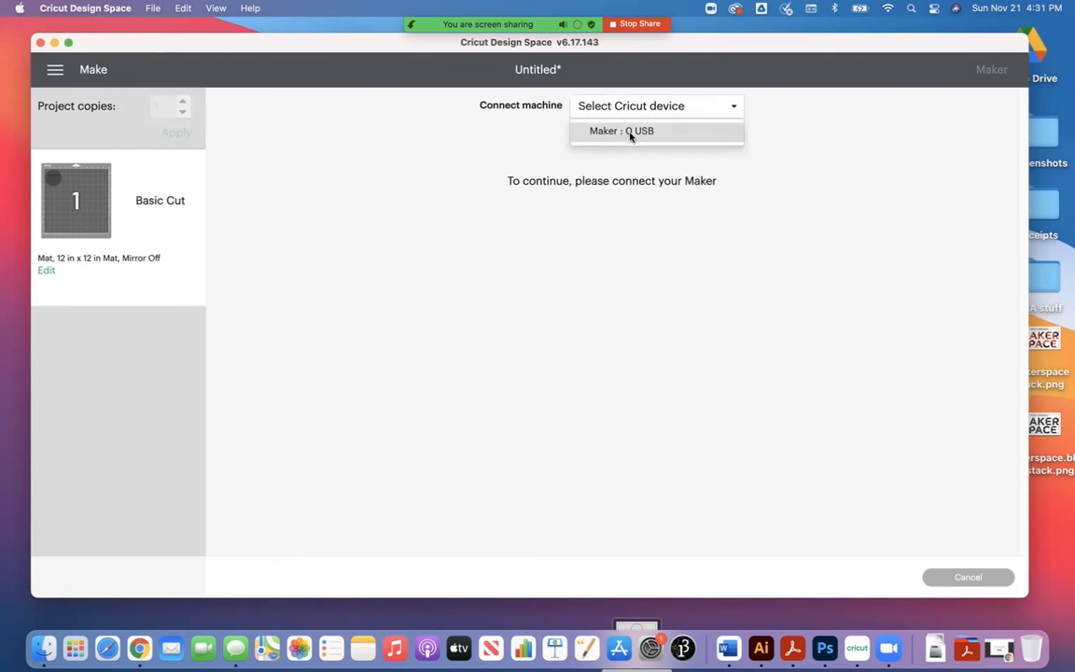
left_click(630, 136)
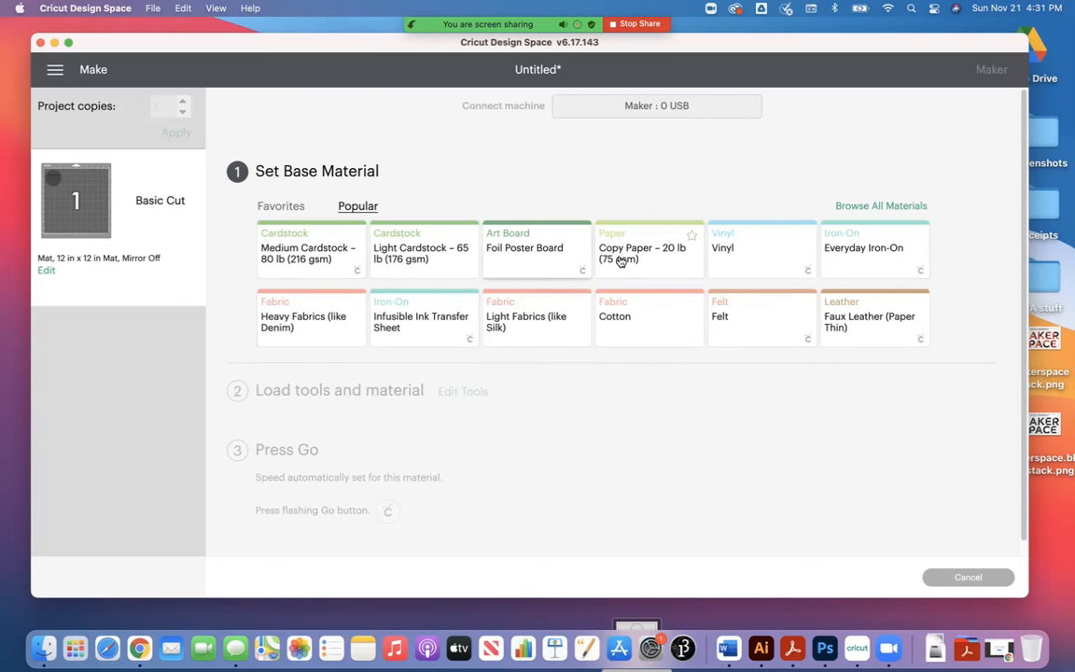
Step: Set the base material to Vinyl and review the tool and mat loading instructions through to the Go step
left_click(746, 244)
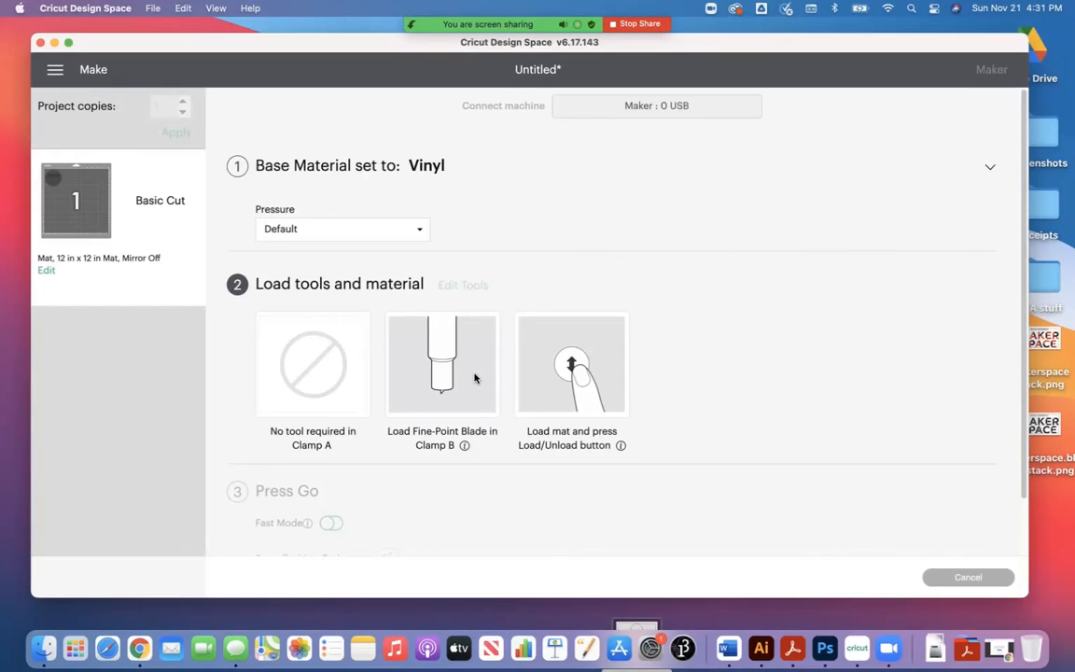
scroll(474, 378, "down", 1)
scroll(468, 379, "down", 1)
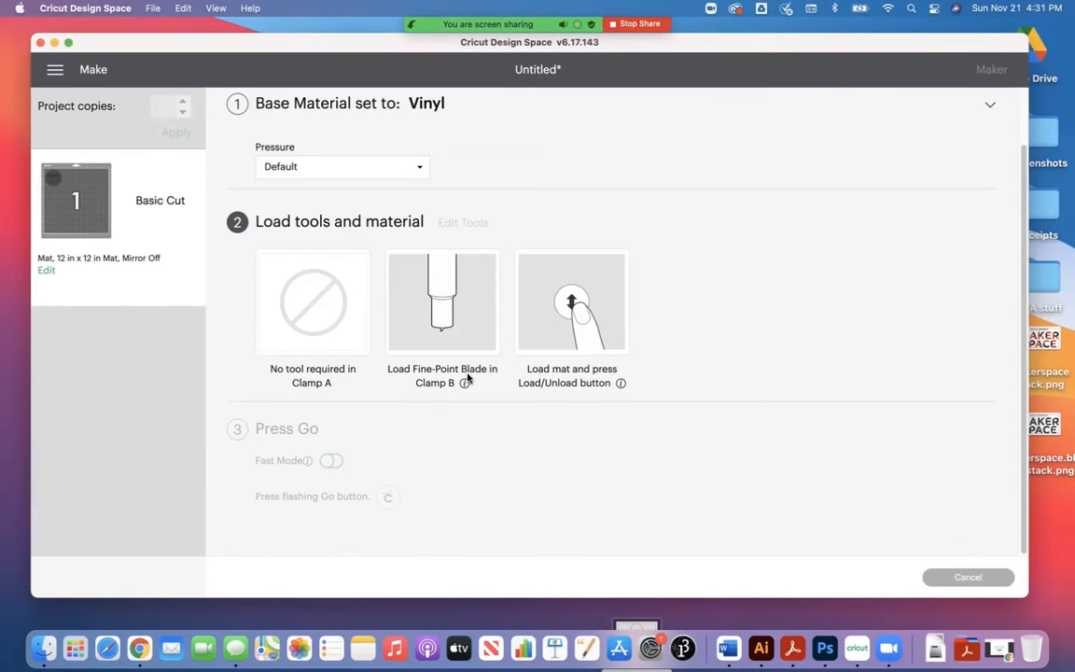